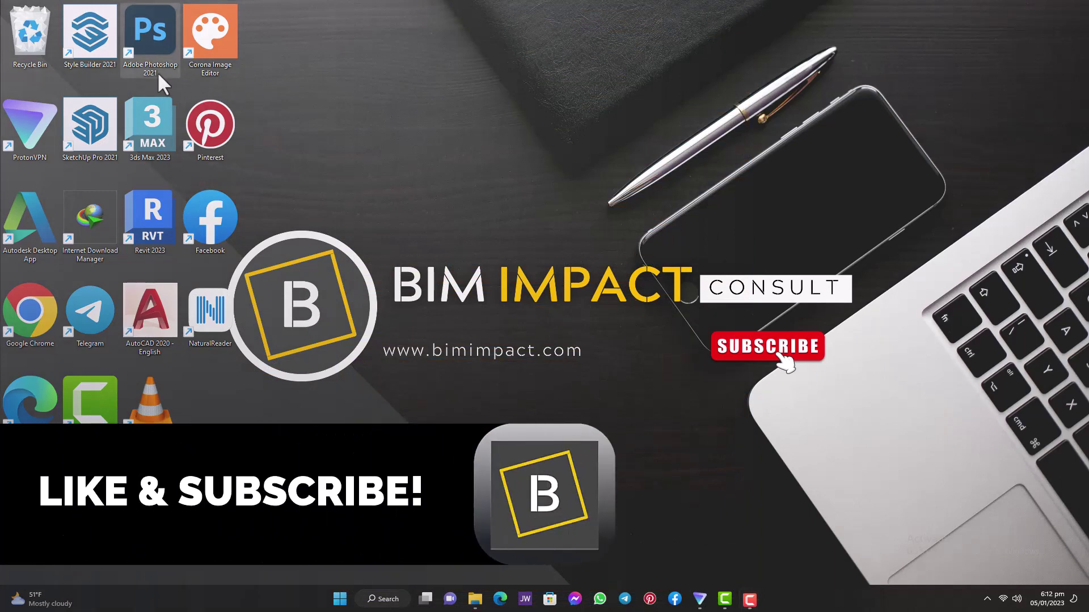
Step: Launch Revit 2023 and create a new family from the Metric Plumbing Fixture template
{"action": "double_click", "coordinate": [160, 214]}
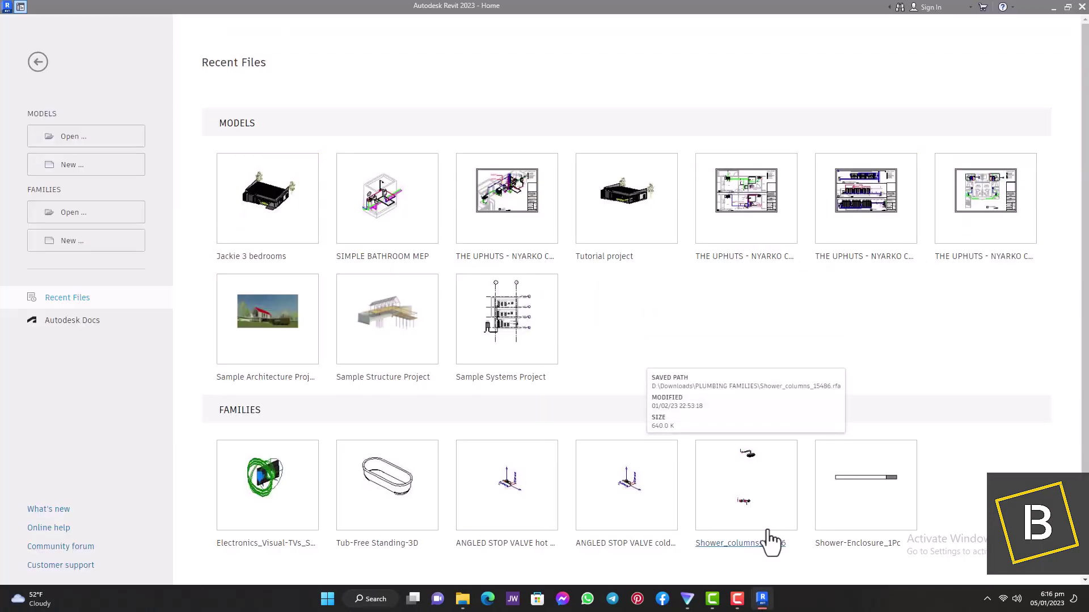
{"action": "left_click", "coordinate": [76, 241]}
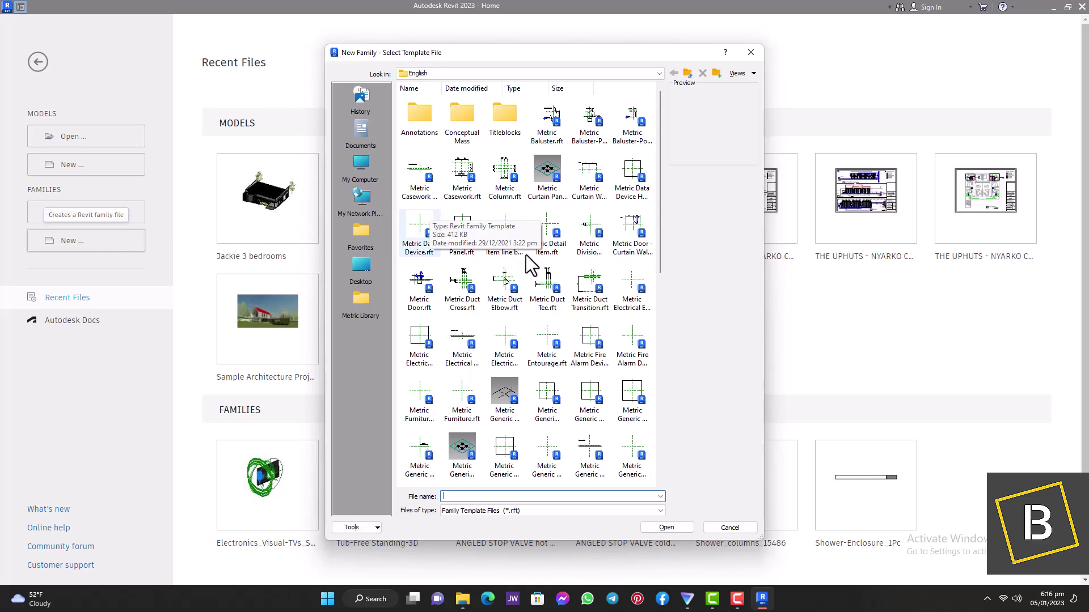
{"action": "scroll", "coordinate": [526, 257], "scroll_direction": "down", "scroll_amount": 3}
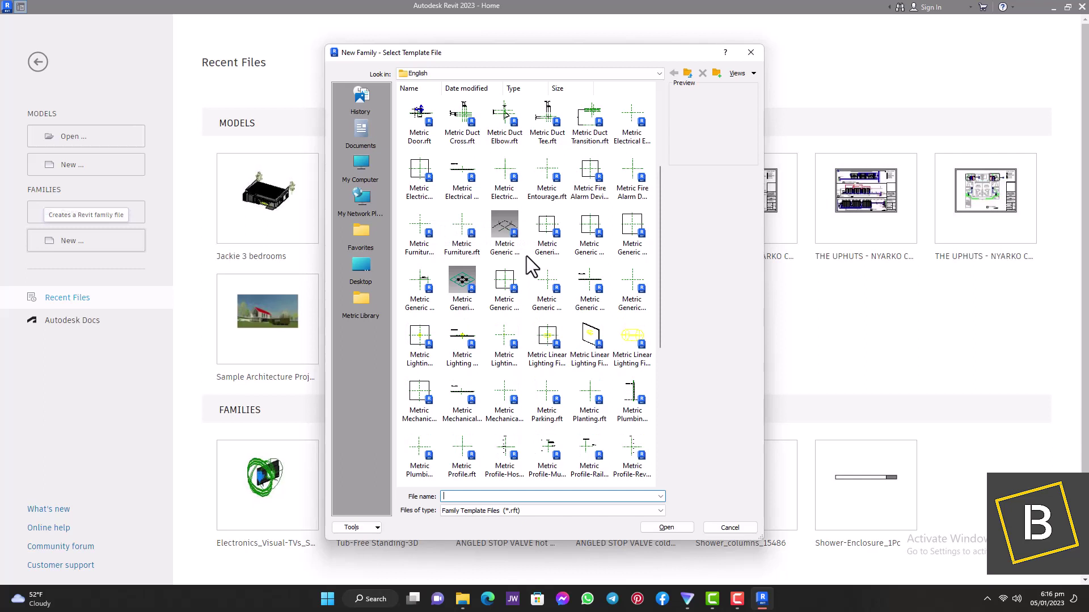
{"action": "scroll", "coordinate": [526, 256], "scroll_direction": "down", "scroll_amount": 2}
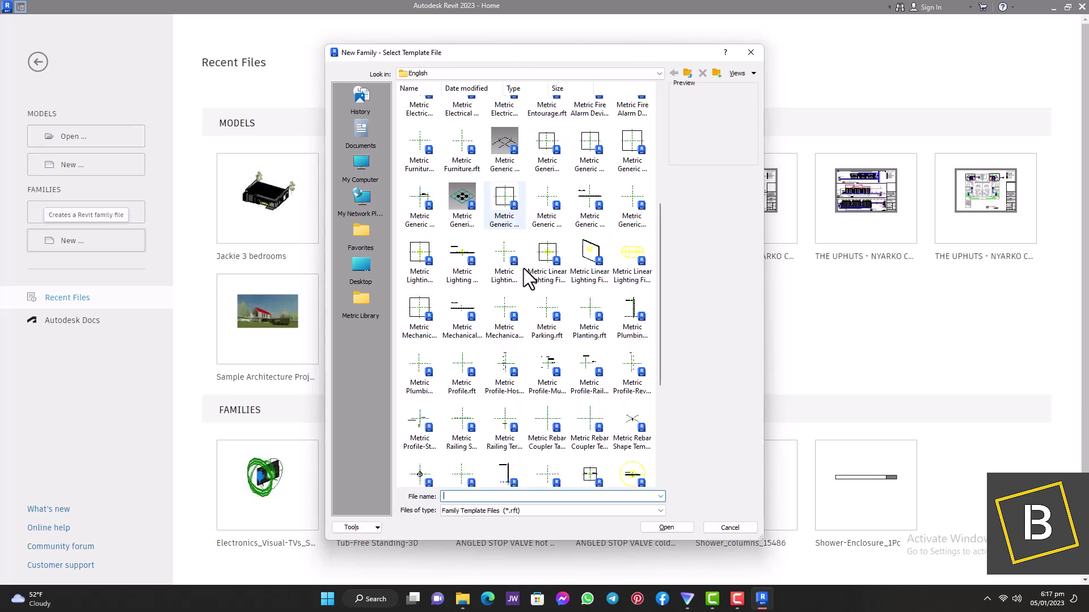
{"action": "left_click", "coordinate": [428, 379]}
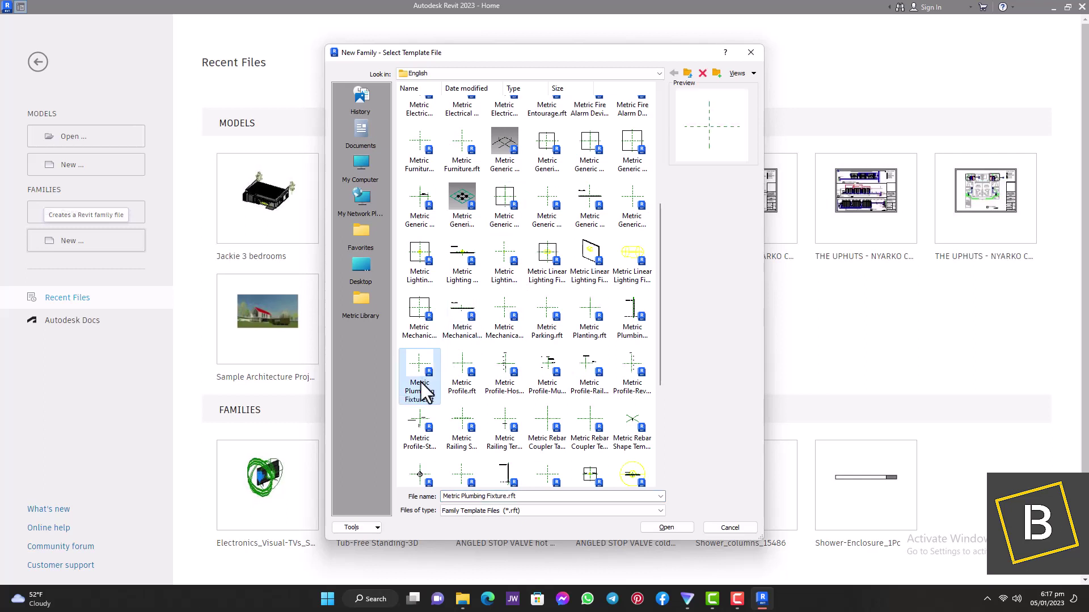
{"action": "left_click", "coordinate": [667, 527]}
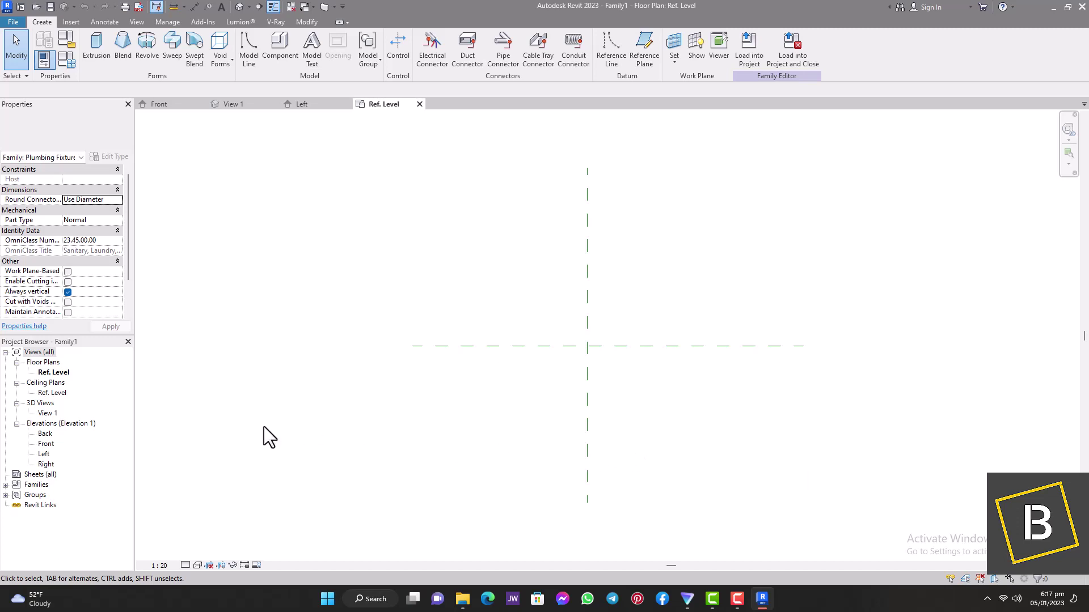
Step: In the Front elevation, draw a horizontal reference plane about 900 mm above Ref. Level
{"action": "double_click", "coordinate": [46, 445]}
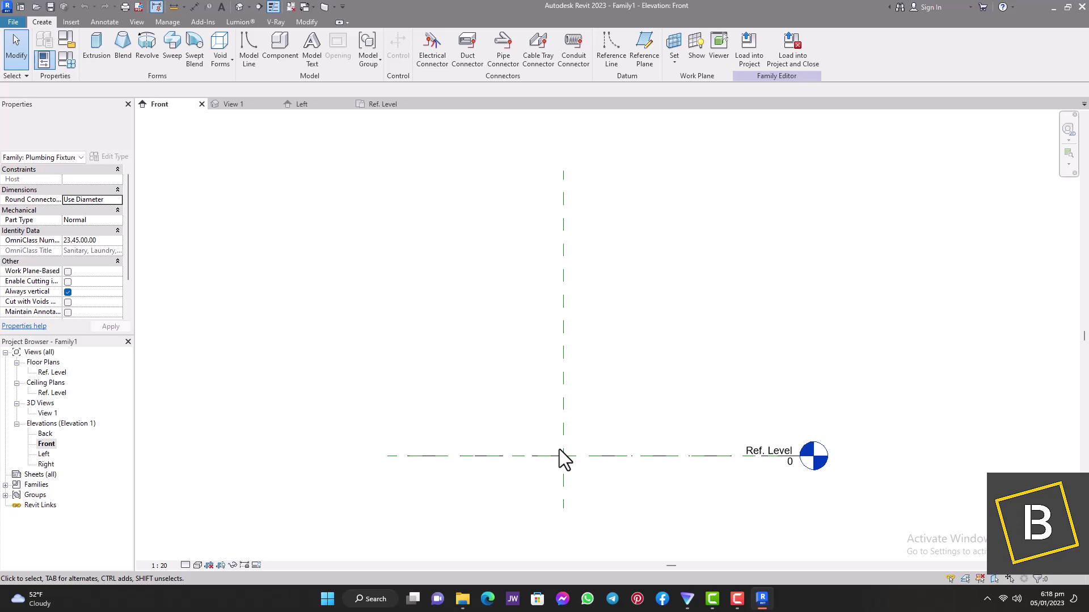
{"action": "left_click", "coordinate": [397, 458]}
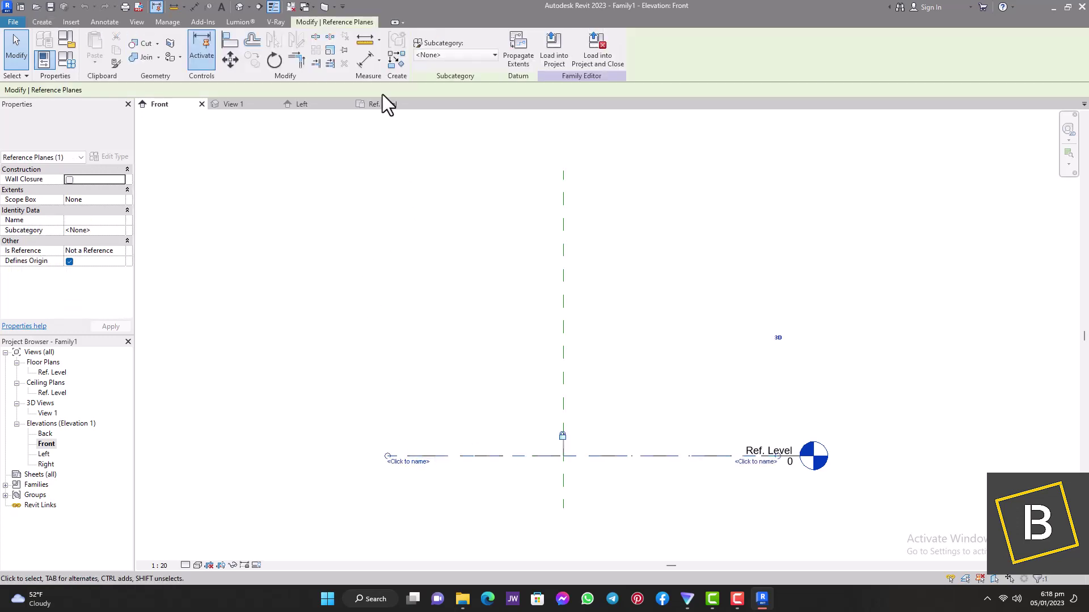
{"action": "left_click", "coordinate": [395, 60]}
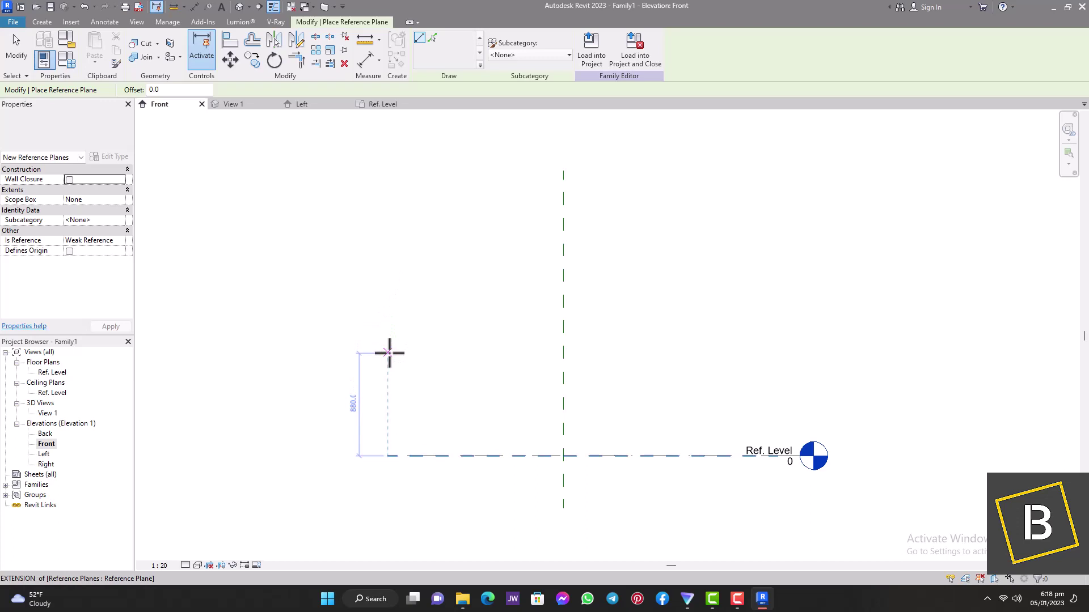
{"action": "left_click", "coordinate": [387, 352]}
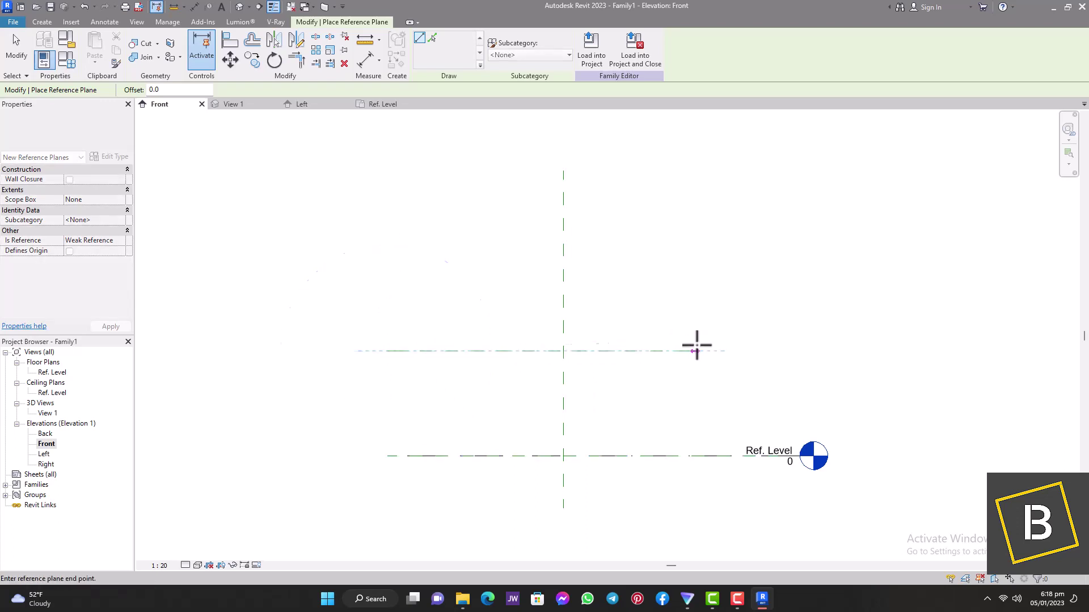
{"action": "left_click", "coordinate": [728, 352]}
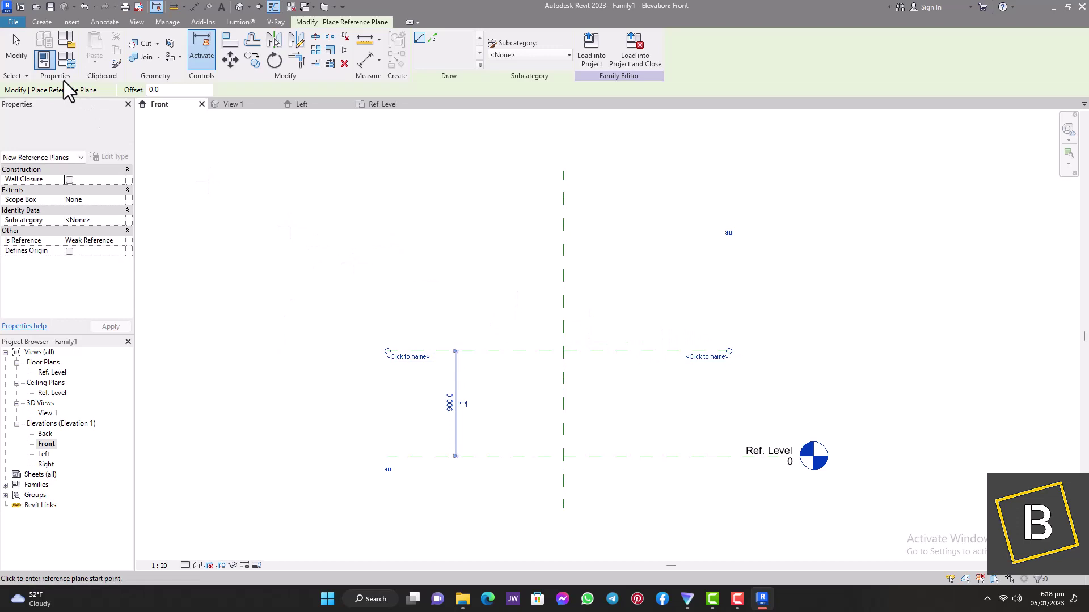
{"action": "left_click", "coordinate": [15, 48]}
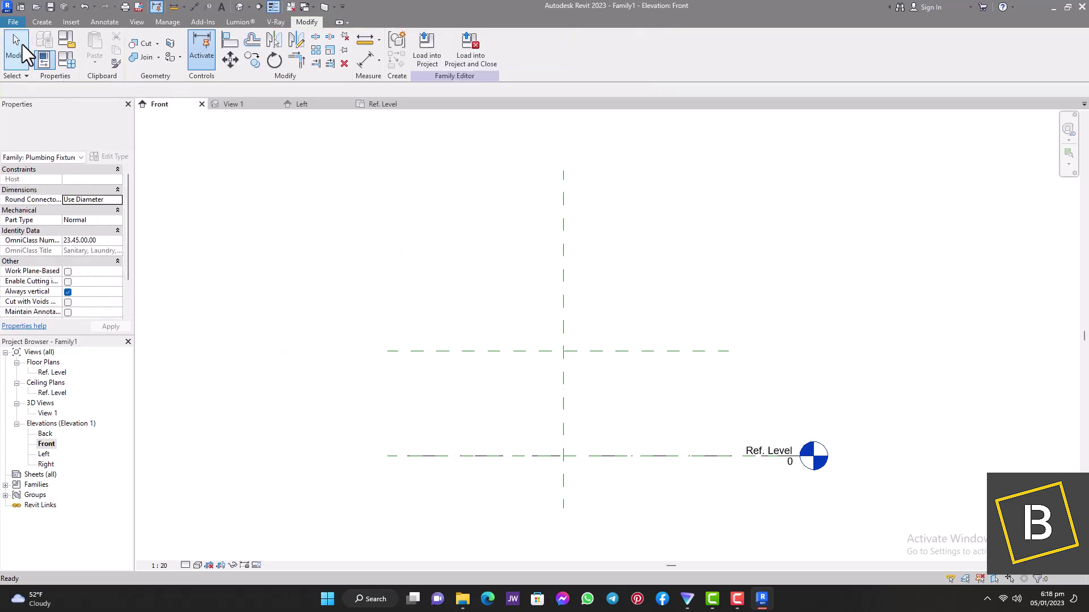
Step: Copy the new horizontal reference plane 150 mm downward, and place another copy 600 mm below that one
{"action": "left_click", "coordinate": [604, 349]}
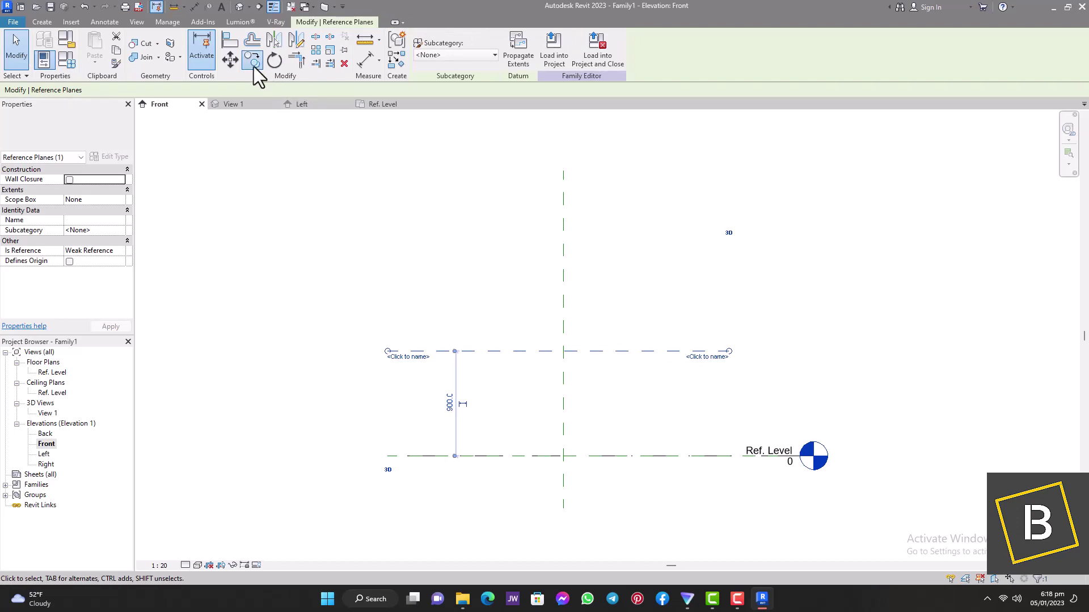
{"action": "left_click", "coordinate": [253, 61]}
{"action": "left_click", "coordinate": [584, 352]}
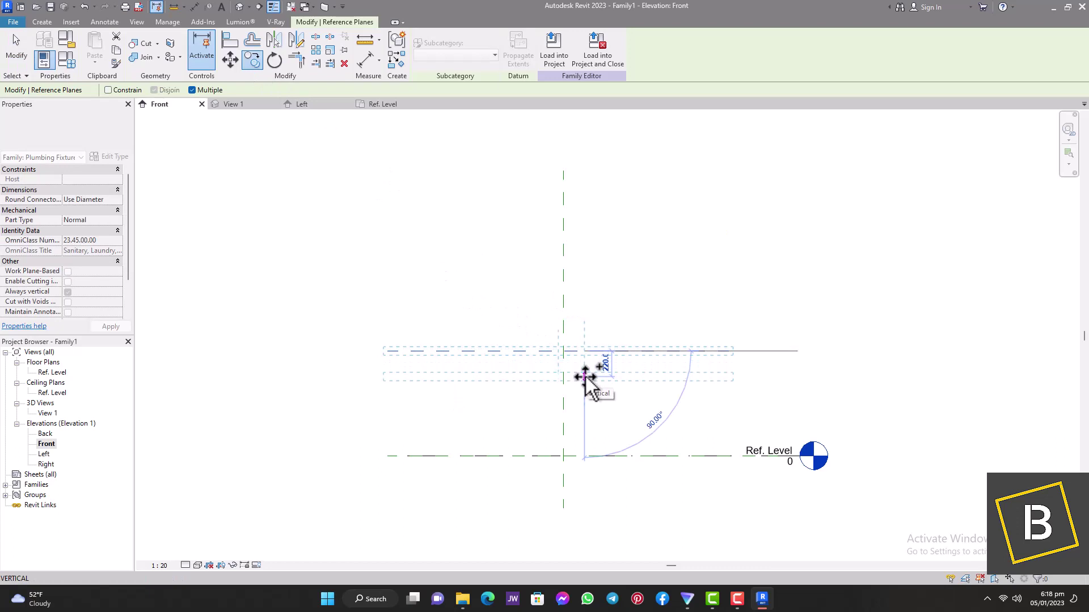
{"action": "type", "text": "150"}
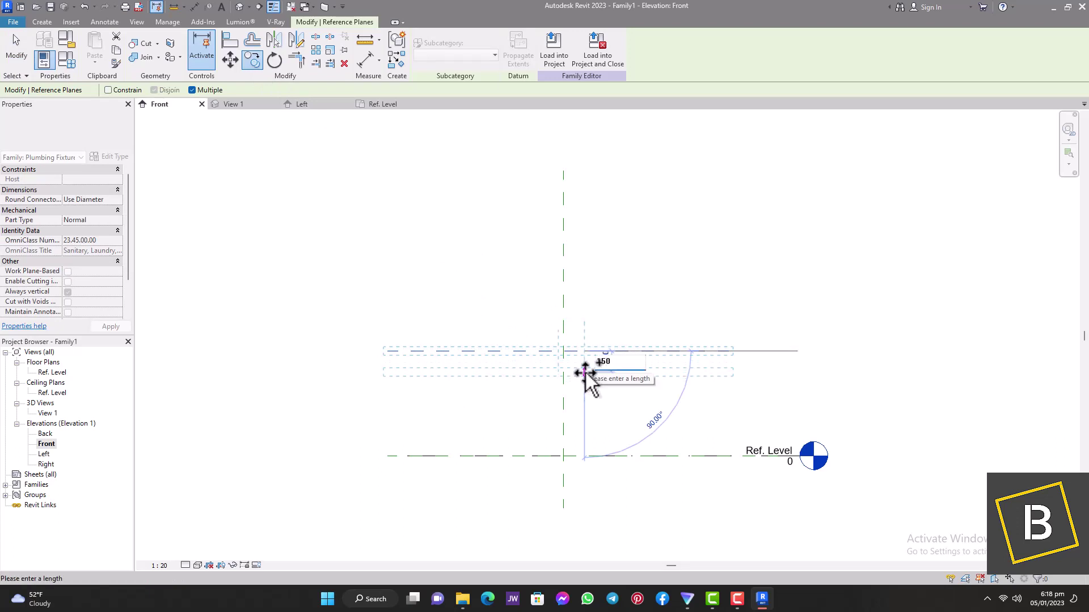
{"action": "key", "text": "Return"}
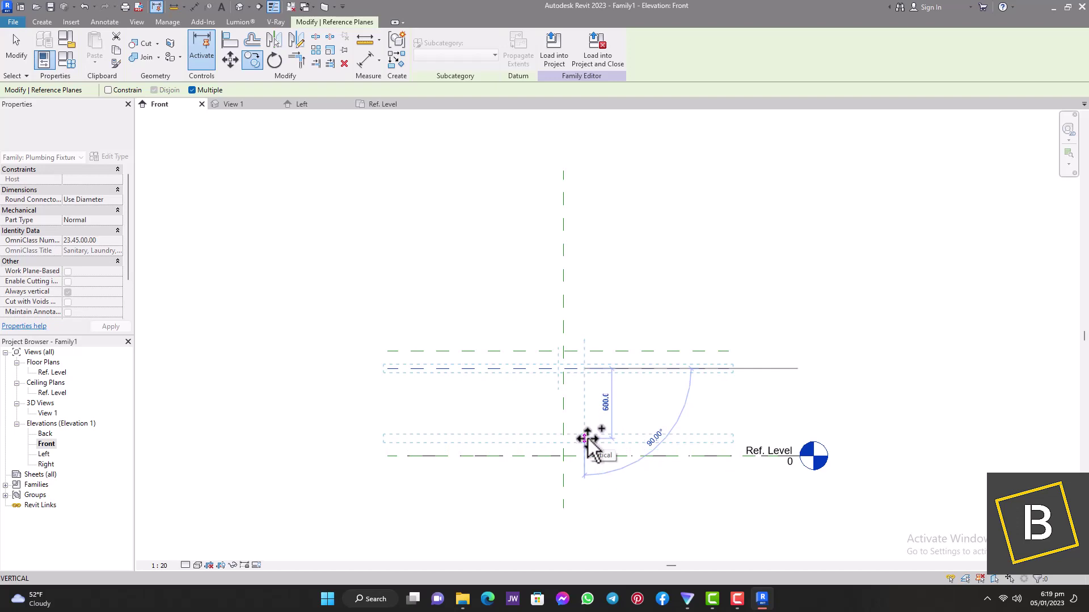
{"action": "left_click", "coordinate": [587, 438]}
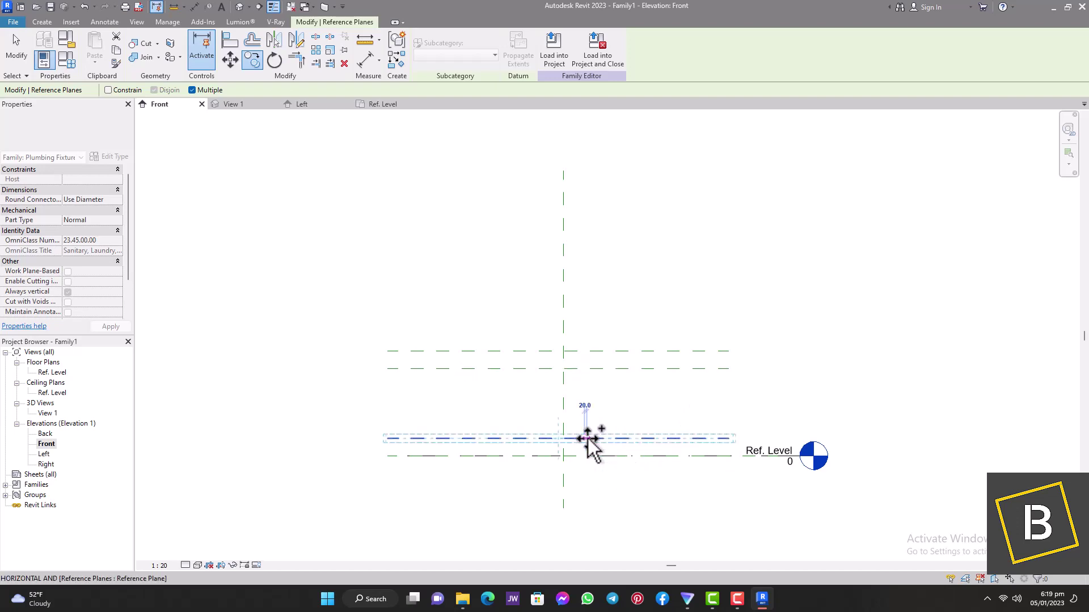
{"action": "left_click", "coordinate": [17, 56]}
Step: Add an aligned dimension between the Ref. Level line and the lowest copied reference plane
{"action": "left_click", "coordinate": [194, 6]}
{"action": "left_click", "coordinate": [573, 456]}
{"action": "left_click", "coordinate": [576, 438]}
{"action": "left_click", "coordinate": [598, 476]}
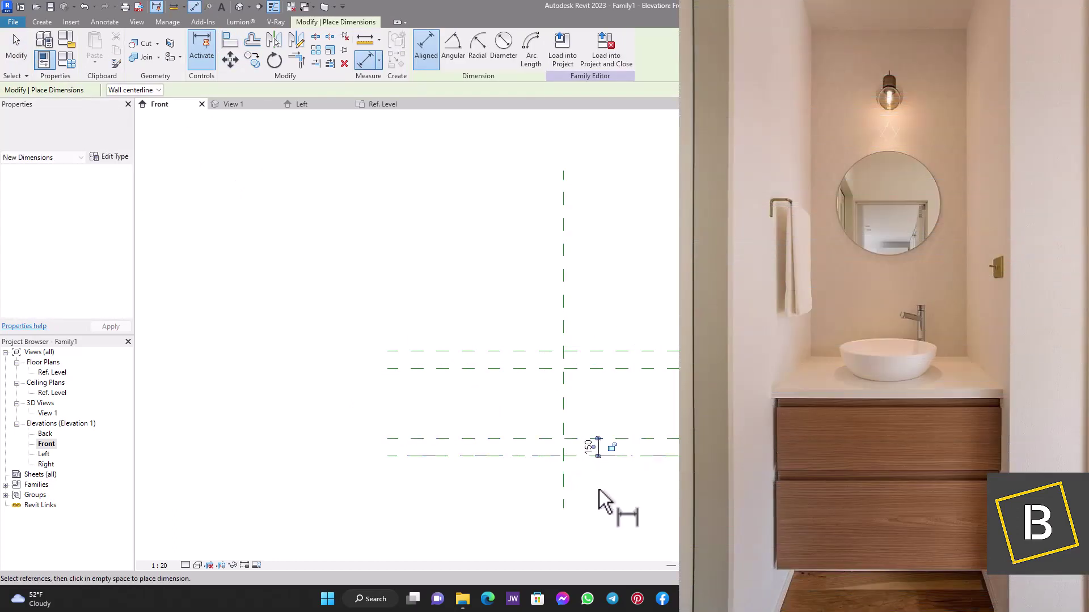
{"action": "left_click", "coordinate": [17, 55]}
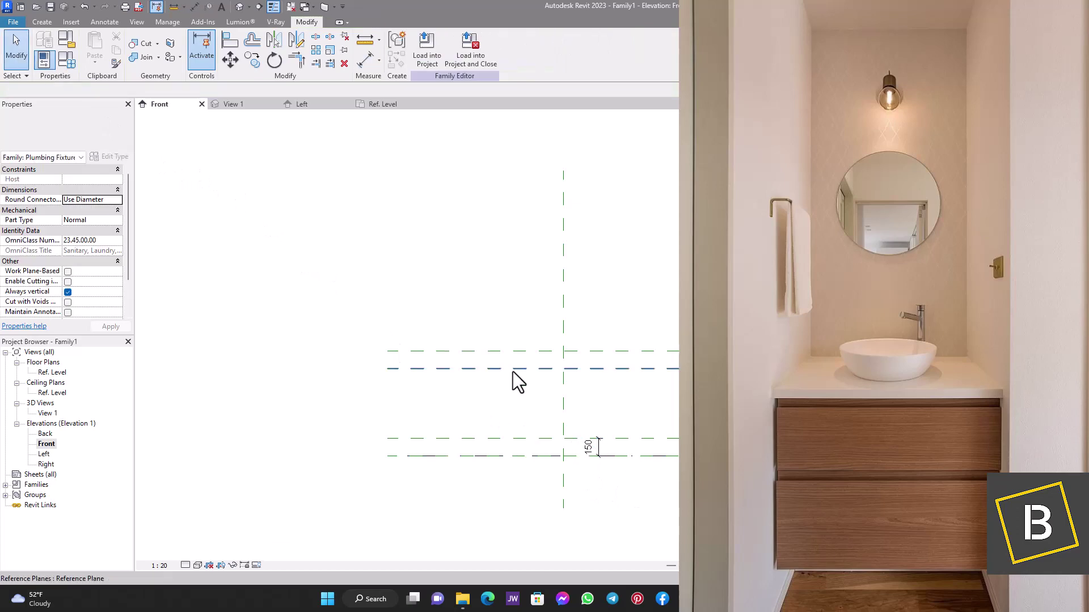
Step: Set the lowest copied reference plane's height above Ref. Level to 250 mm
{"action": "left_click", "coordinate": [663, 455]}
{"action": "left_click", "coordinate": [589, 449]}
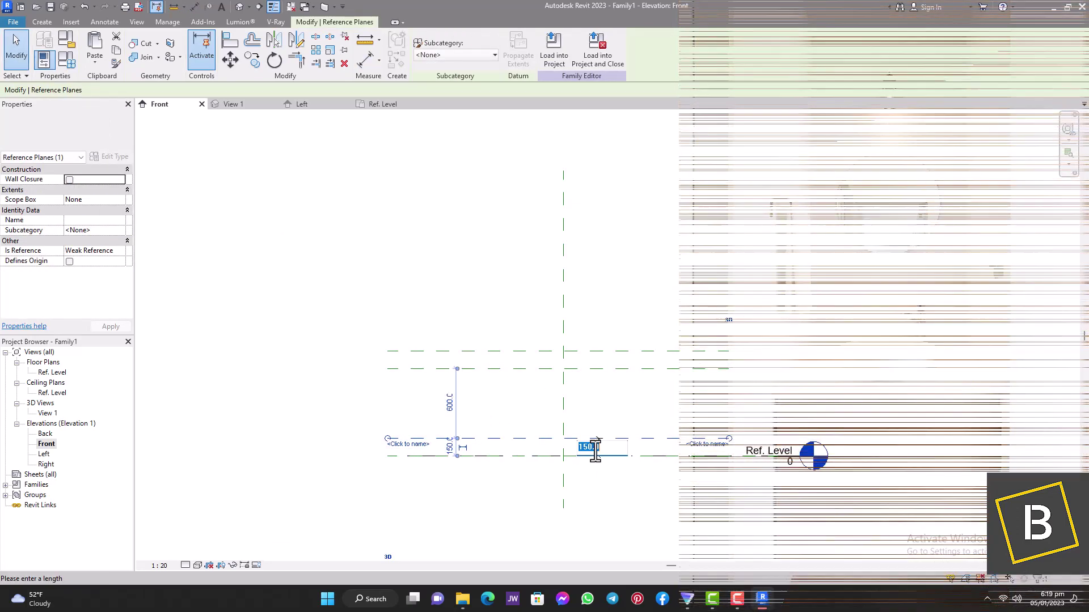
{"action": "type", "text": "250"}
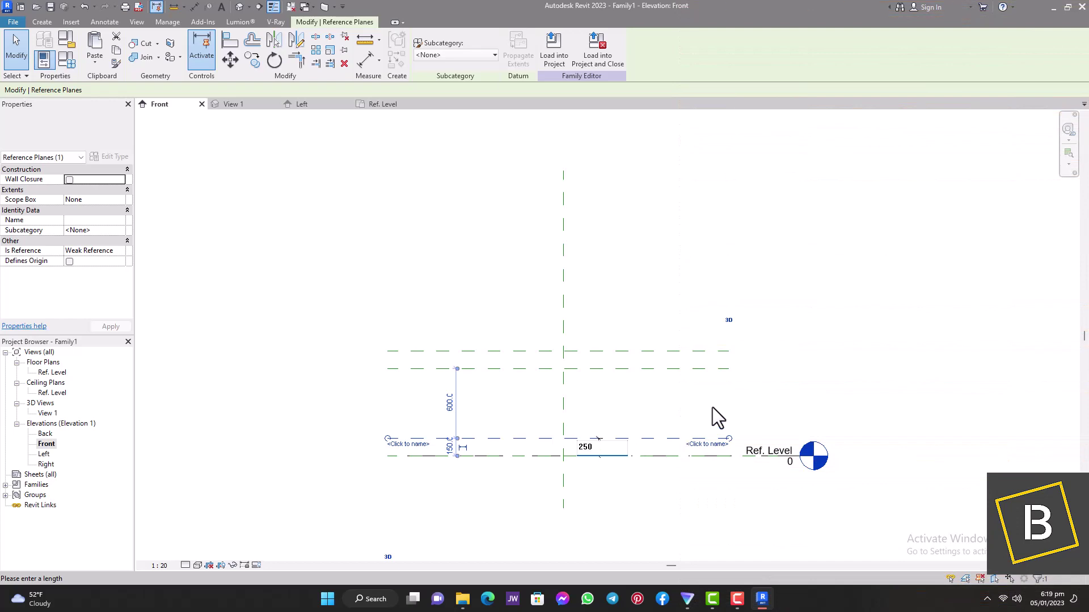
{"action": "key", "text": "Return"}
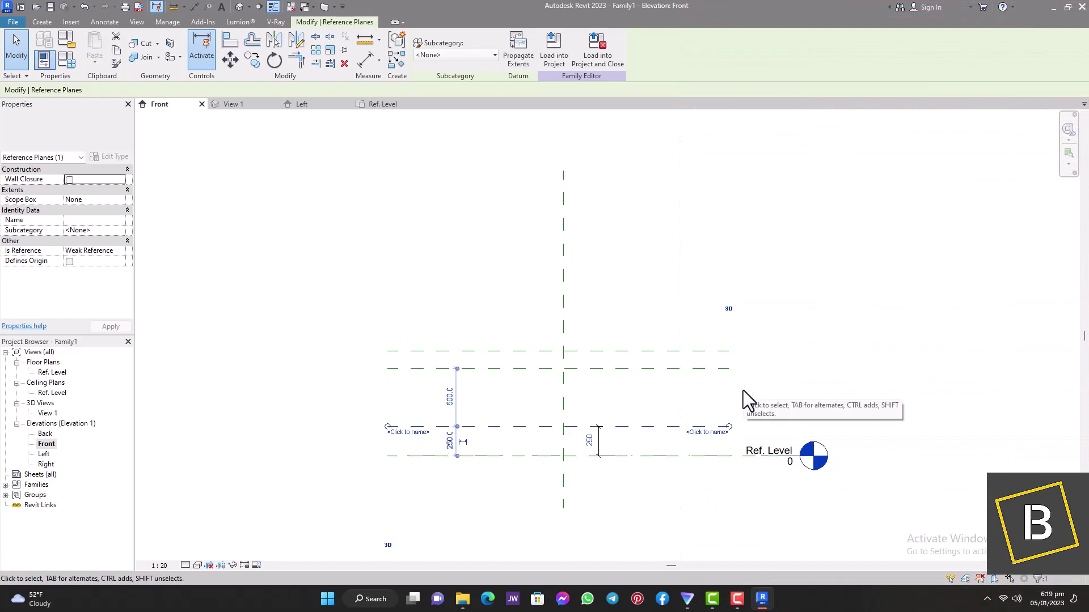
Step: Set the lowest copied reference plane's height above Ref. Level to 200 mm
{"action": "left_click", "coordinate": [593, 445]}
{"action": "type", "text": "200"}
{"action": "key", "text": "Return"}
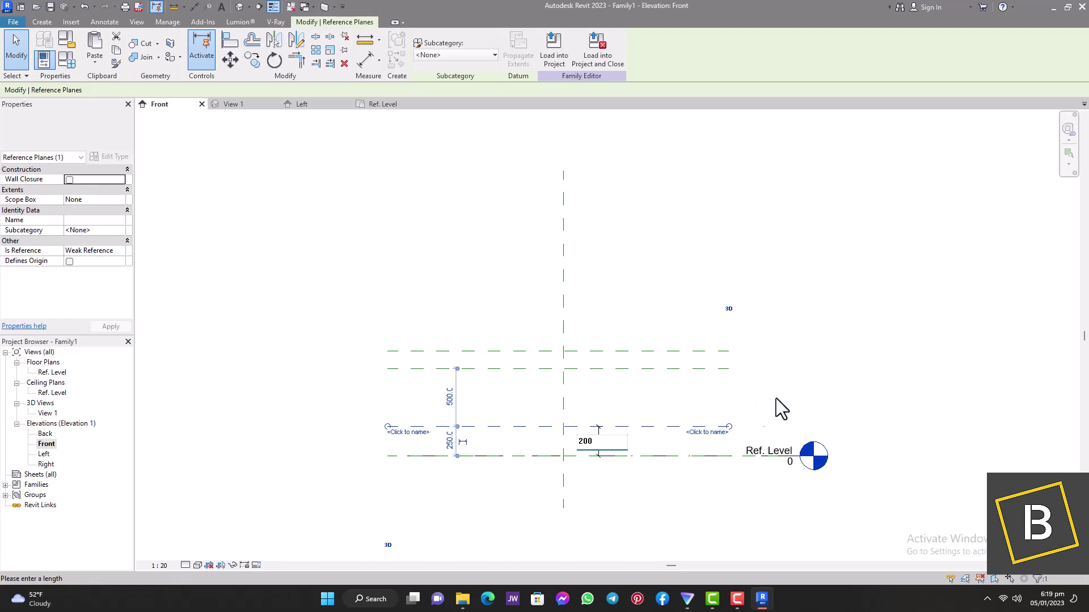
{"action": "left_click", "coordinate": [752, 391]}
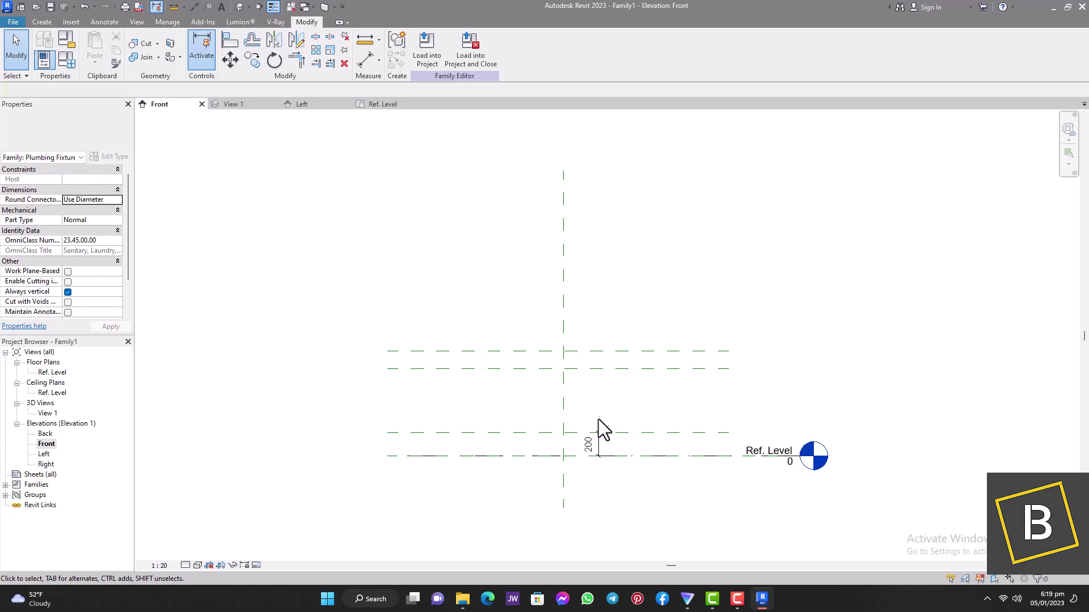
Step: Place one chained aligned dimension from the uppermost reference plane down to Ref. Level, left of the planes, and delete the single dimension between the lowest two
{"action": "left_click", "coordinate": [601, 444]}
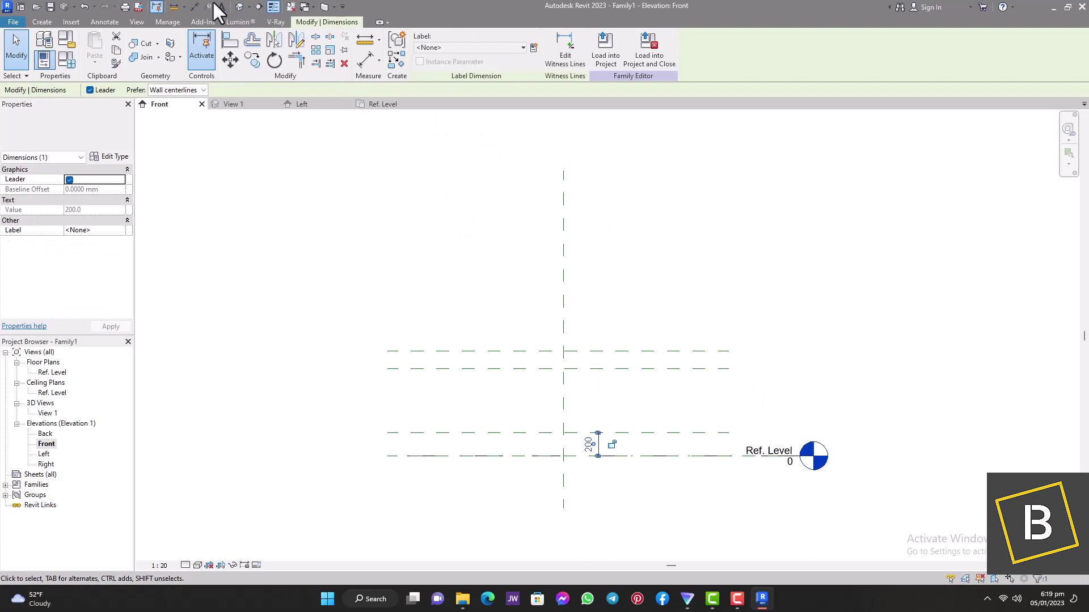
{"action": "left_click", "coordinate": [194, 7]}
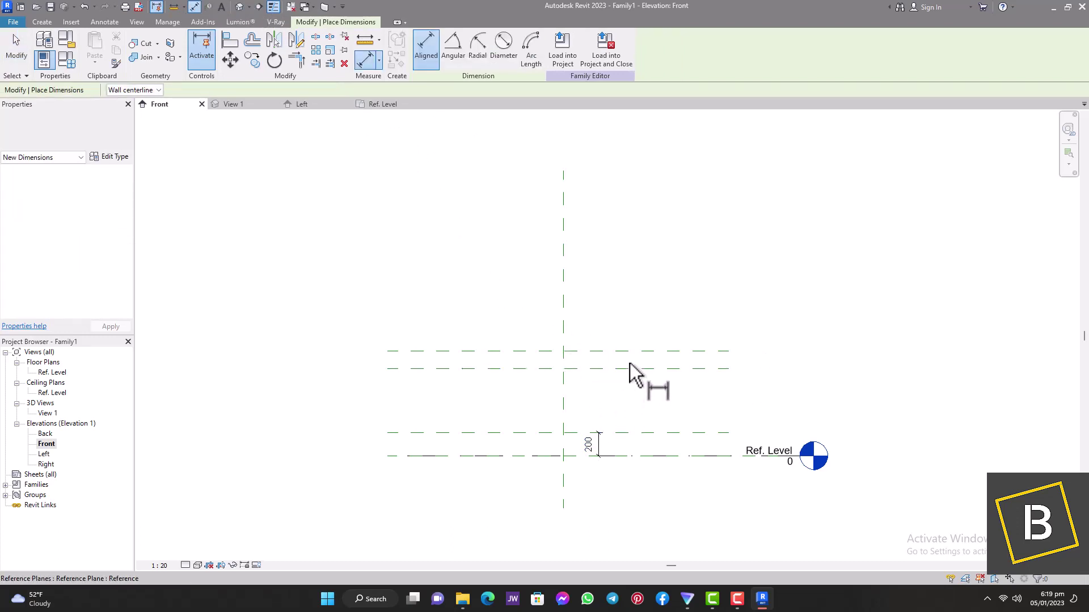
{"action": "left_click", "coordinate": [679, 351]}
{"action": "left_click", "coordinate": [680, 368]}
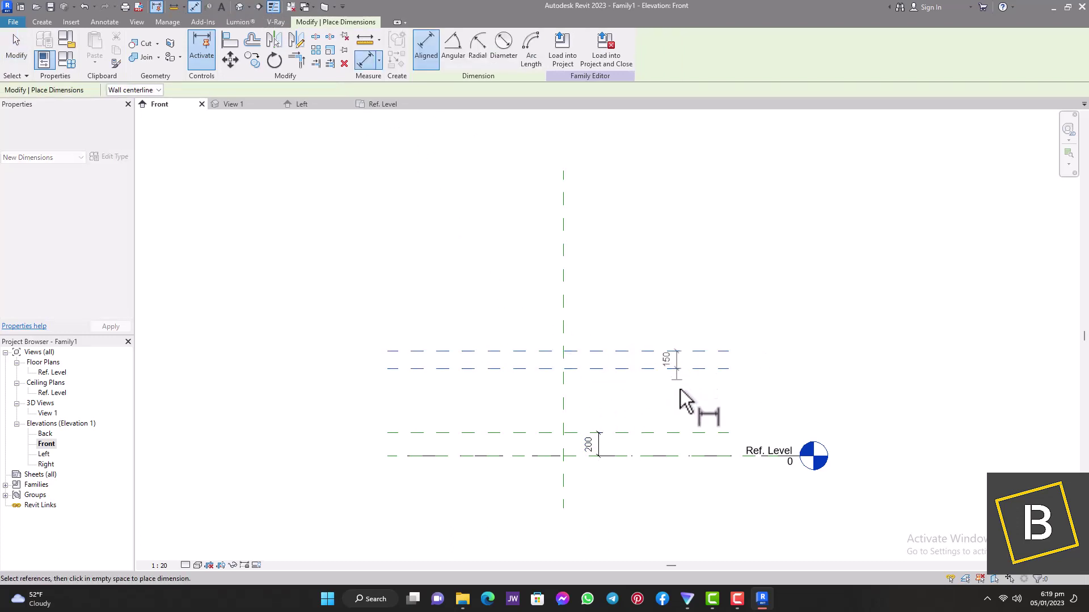
{"action": "left_click", "coordinate": [682, 433]}
{"action": "left_click", "coordinate": [686, 456]}
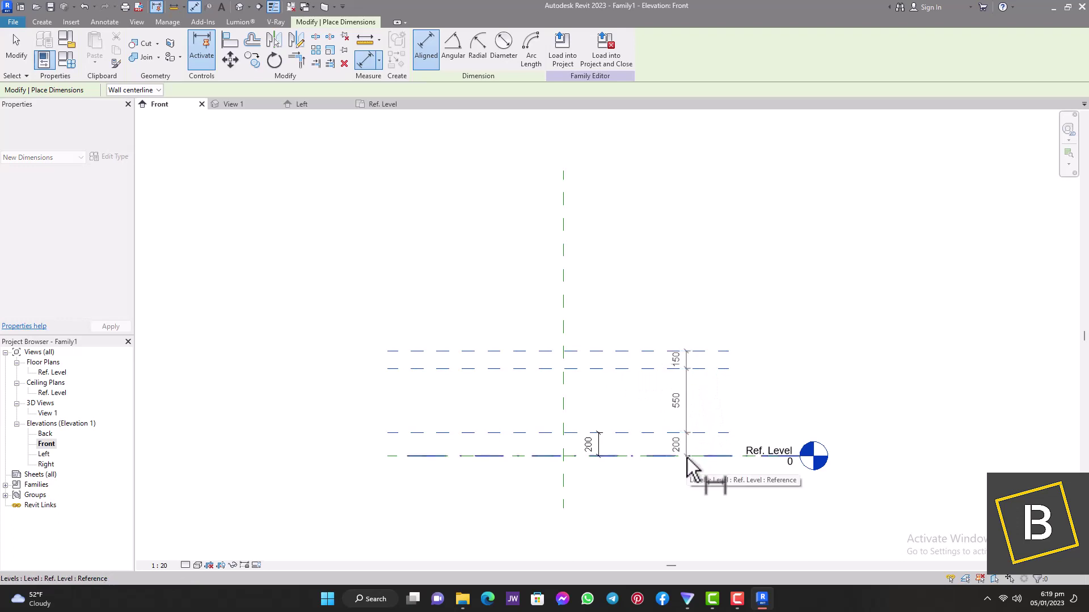
{"action": "left_click", "coordinate": [327, 288]}
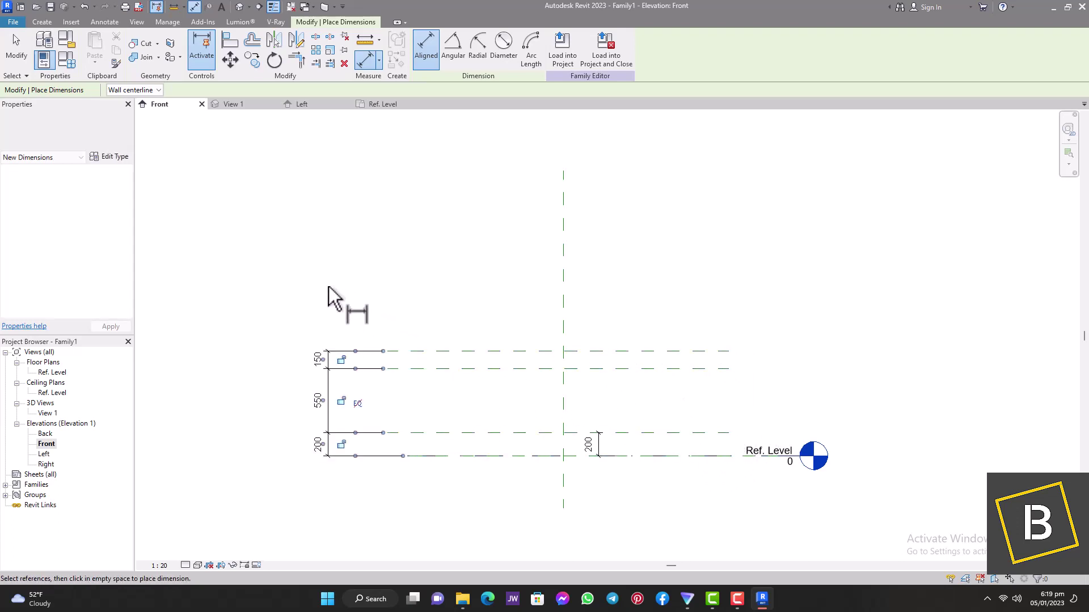
{"action": "key", "text": "Escape"}
{"action": "key", "text": "Escape"}
{"action": "left_click", "coordinate": [598, 445]}
{"action": "key", "text": "Delete"}
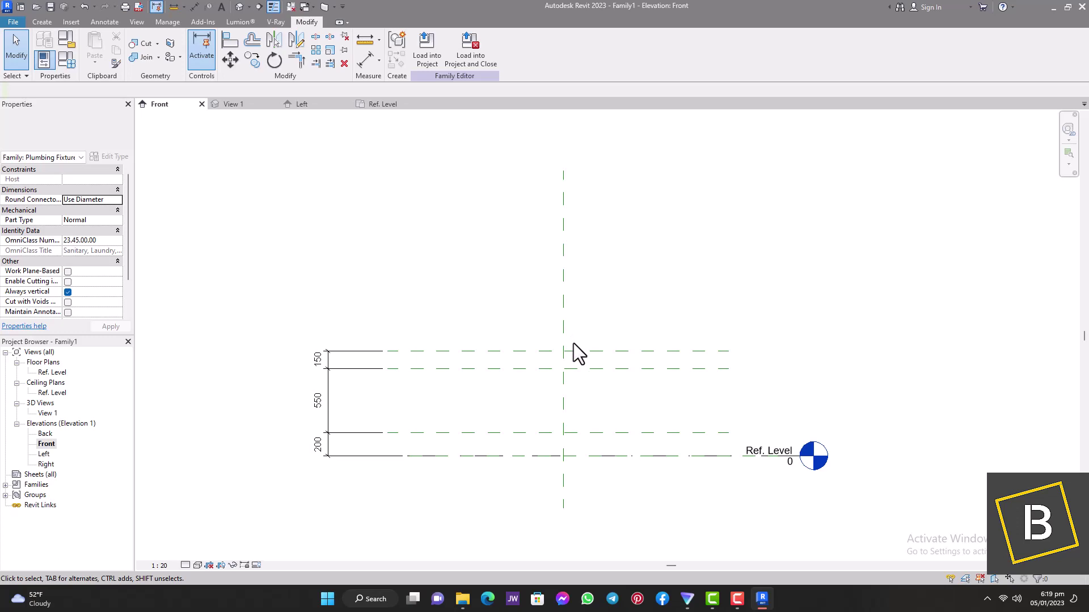
Step: In the Ref. Level floor plan, create vertical reference planes offset 450 mm to both sides of the Center (Left/Right) plane
{"action": "double_click", "coordinate": [55, 373]}
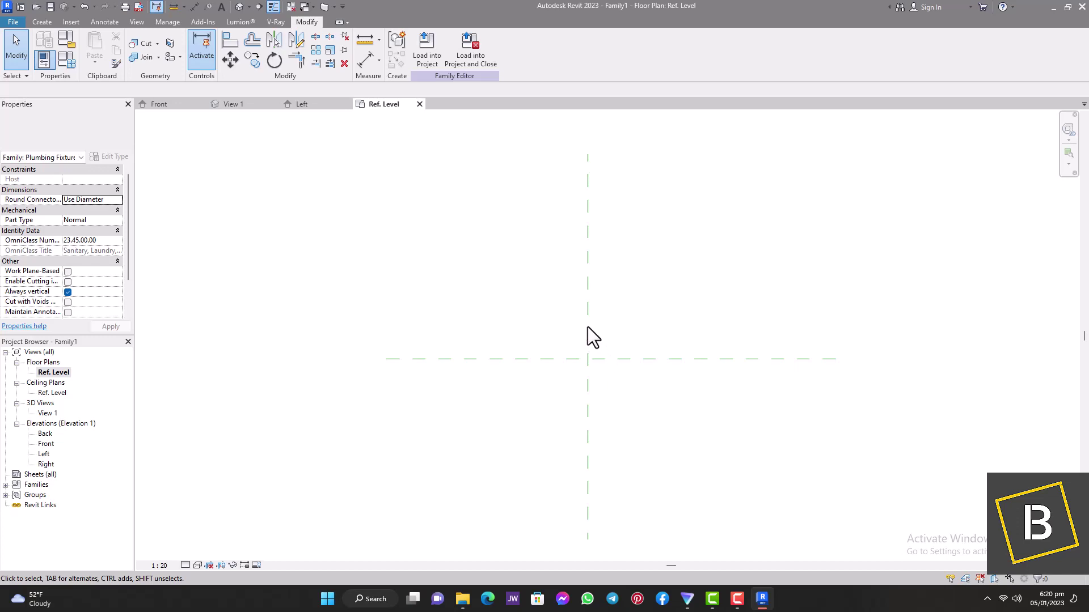
{"action": "left_click", "coordinate": [43, 23]}
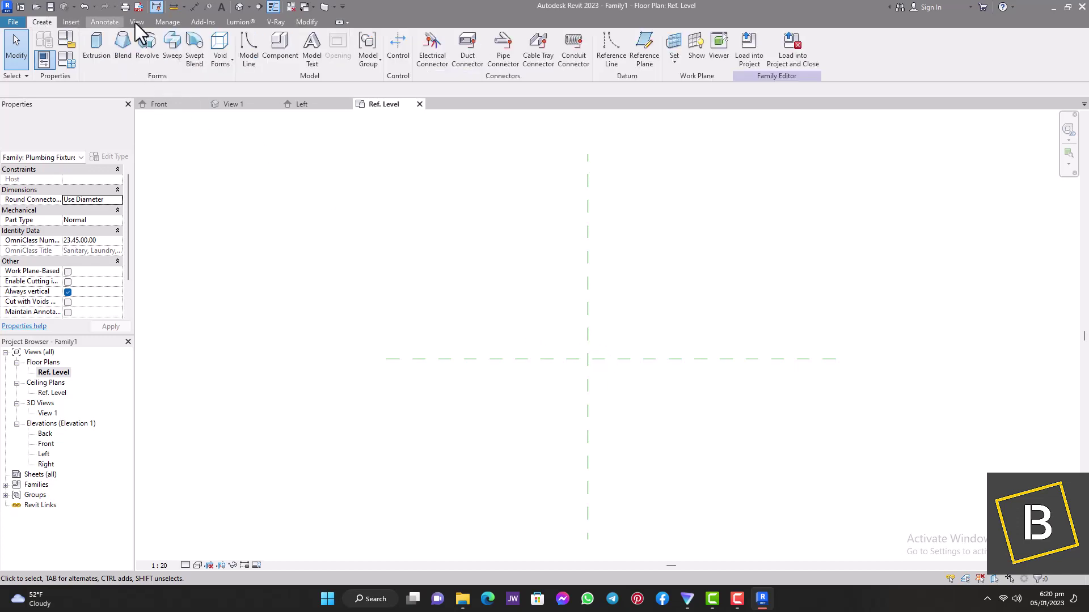
{"action": "left_click", "coordinate": [637, 46]}
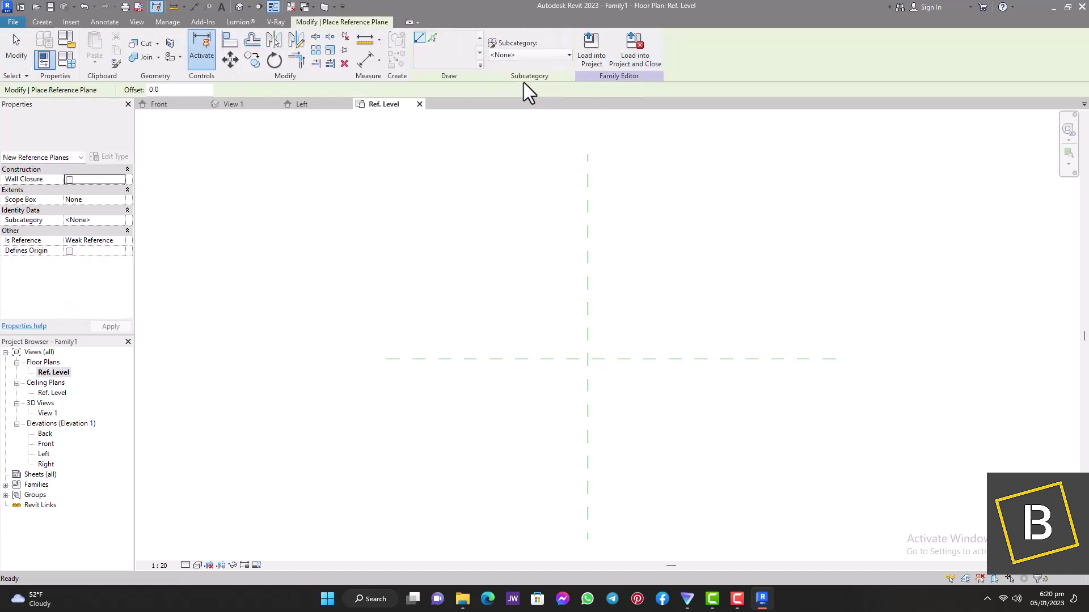
{"action": "double_click", "coordinate": [150, 89]}
{"action": "type", "text": "450"}
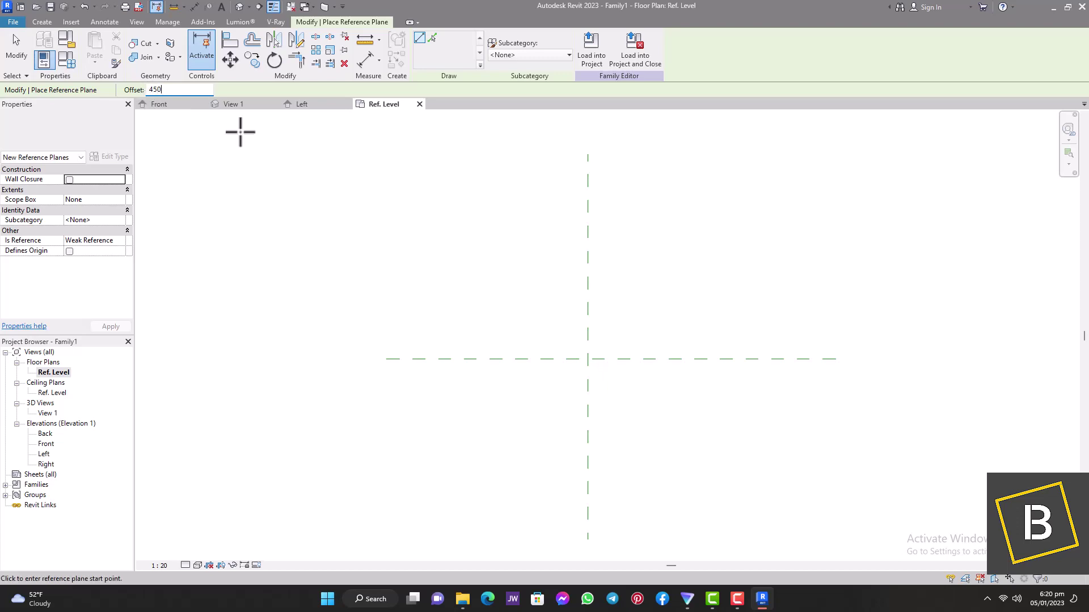
{"action": "left_click", "coordinate": [432, 38]}
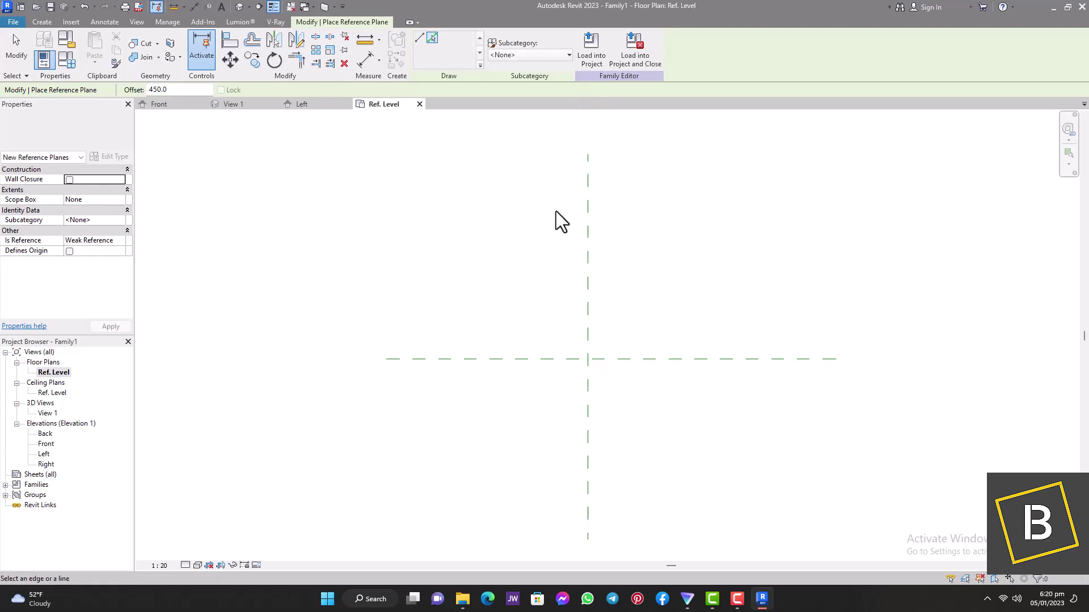
{"action": "left_click", "coordinate": [589, 399]}
{"action": "left_click", "coordinate": [586, 396]}
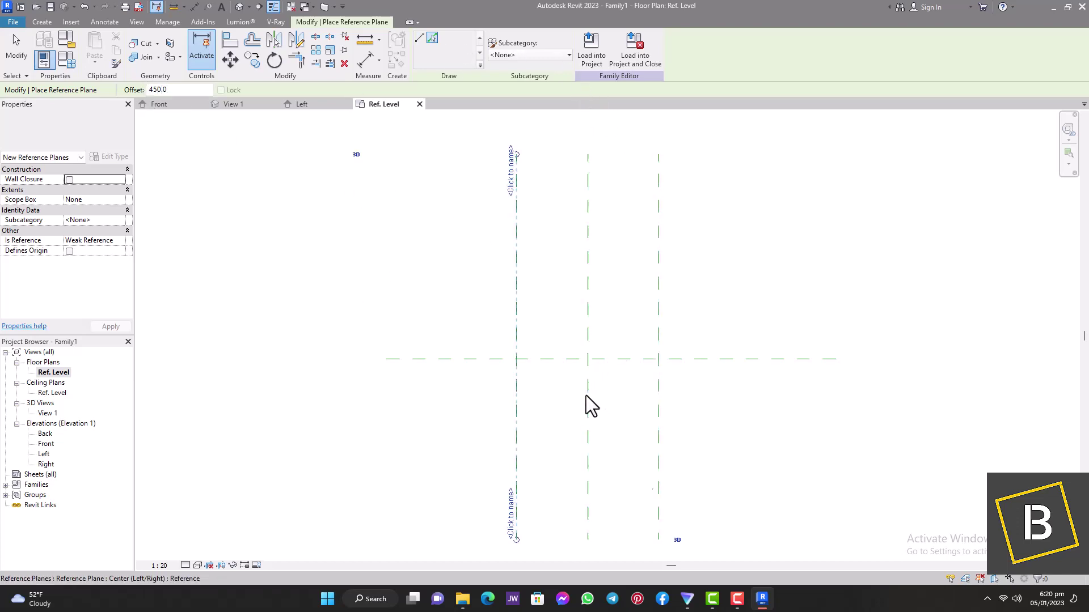
{"action": "left_click", "coordinate": [16, 49]}
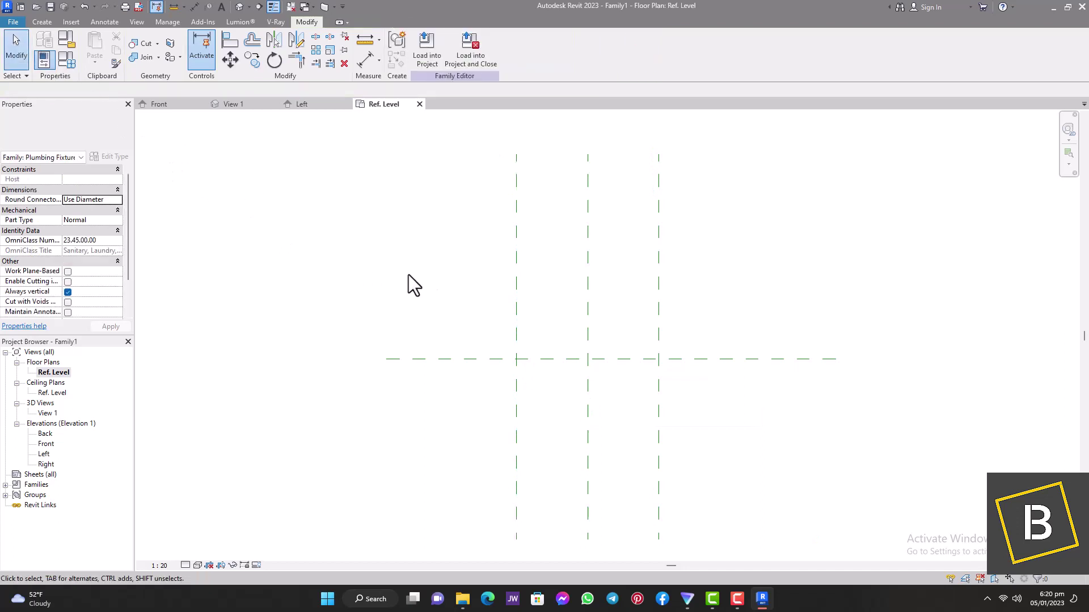
Step: Create a horizontal reference plane offset 470 mm below the existing horizontal plane in the Ref. Level plan
{"action": "scroll", "coordinate": [531, 333], "scroll_direction": "down", "scroll_amount": 2}
{"action": "scroll", "coordinate": [586, 385], "scroll_direction": "up", "scroll_amount": 3}
{"action": "left_click", "coordinate": [475, 397]}
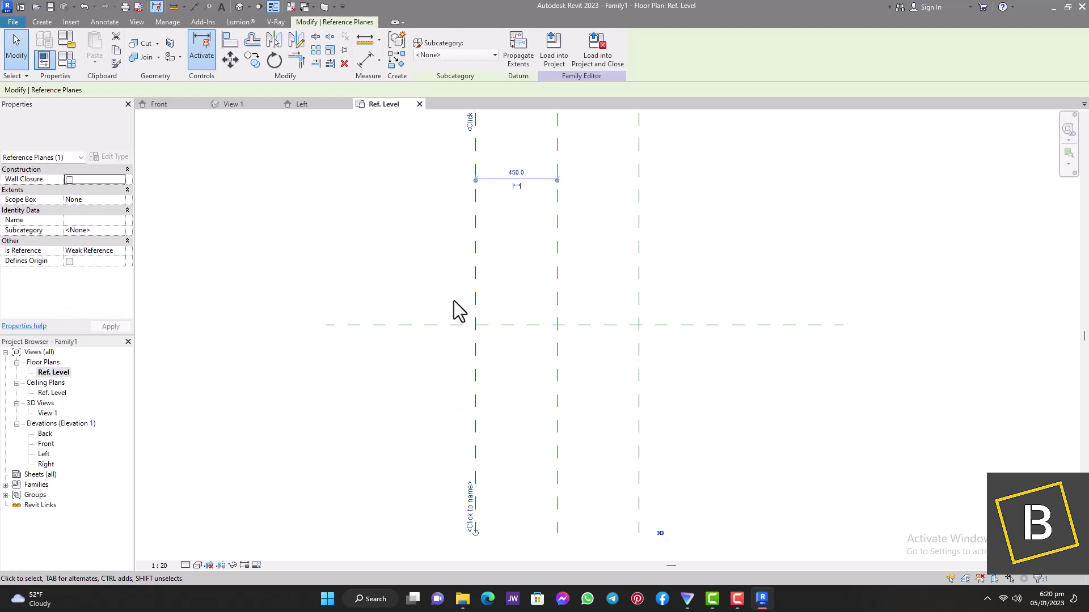
{"action": "left_click", "coordinate": [397, 59]}
{"action": "left_click", "coordinate": [434, 40]}
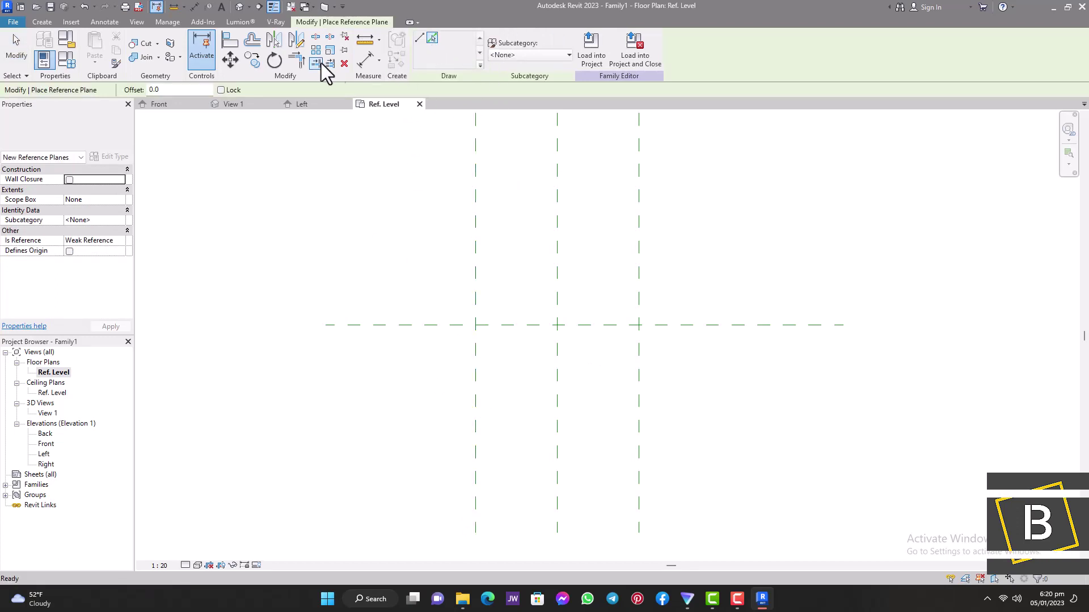
{"action": "double_click", "coordinate": [152, 89]}
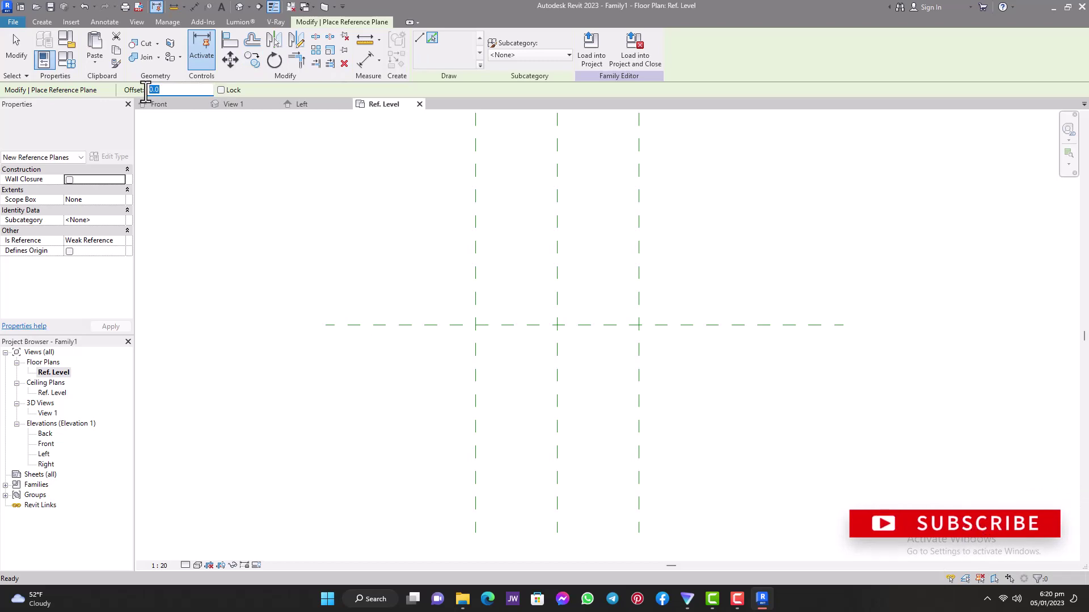
{"action": "type", "text": "47"}
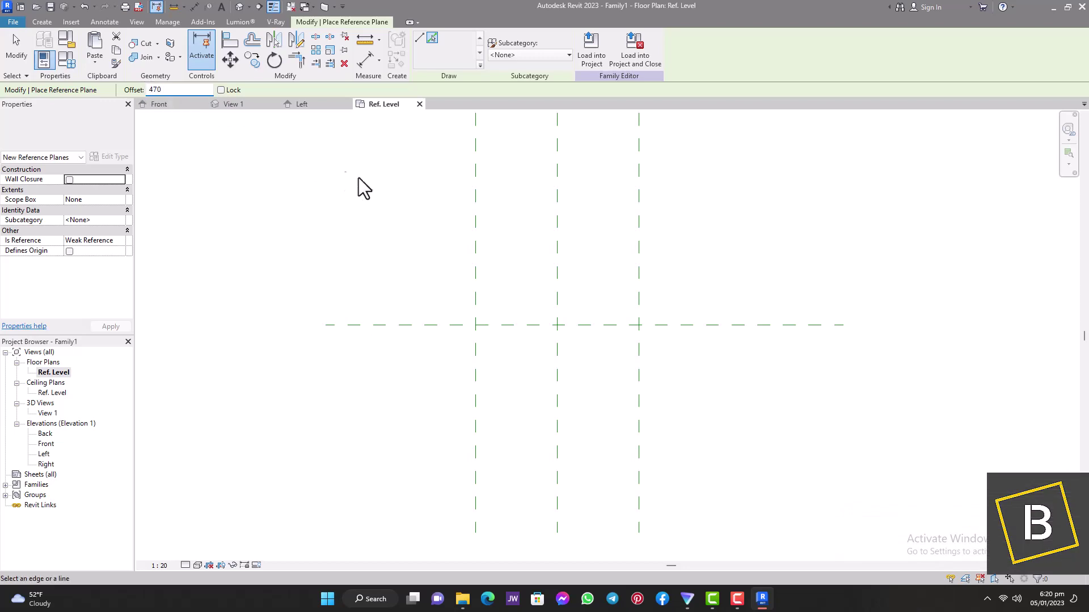
{"action": "left_click", "coordinate": [572, 325]}
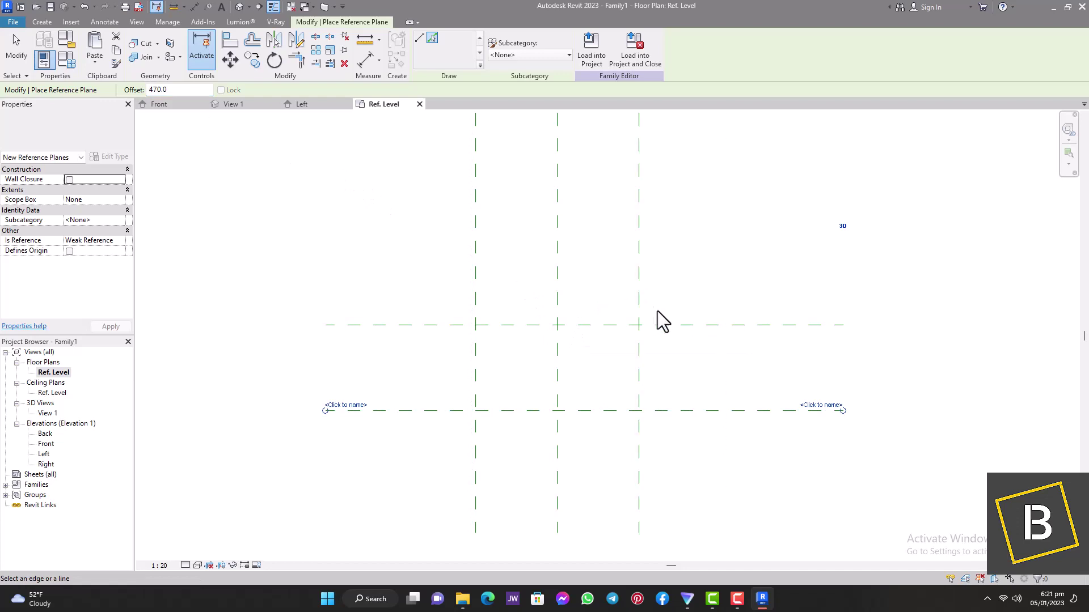
Step: Add another horizontal reference plane offset 20 mm above the lowest horizontal plane in the plan
{"action": "left_click_drag", "start_coordinate": [170, 89], "coordinate": [146, 89]}
{"action": "type", "text": "20"}
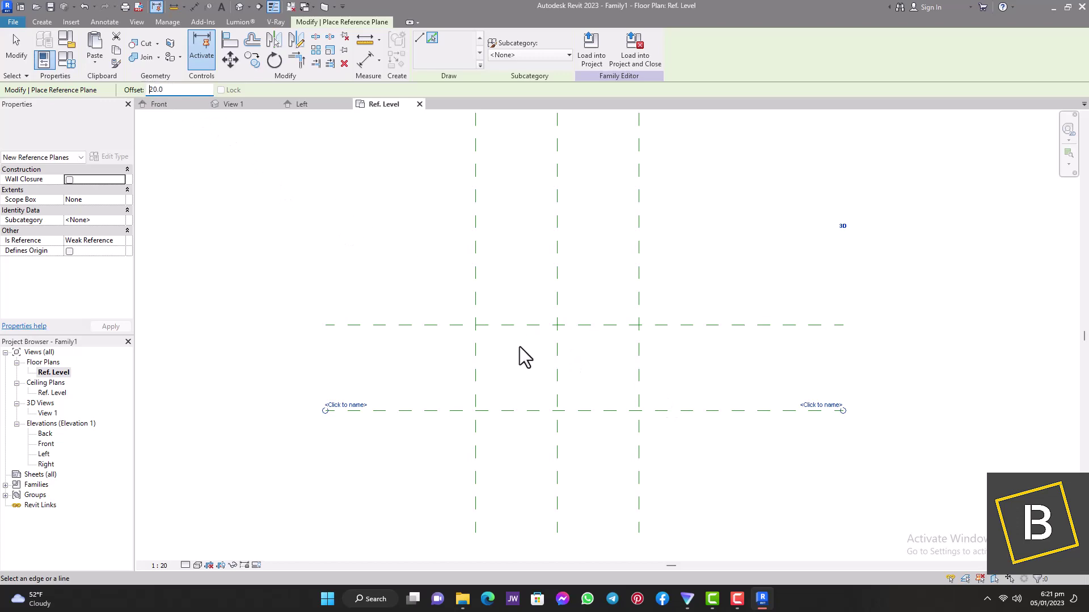
{"action": "left_click", "coordinate": [528, 410]}
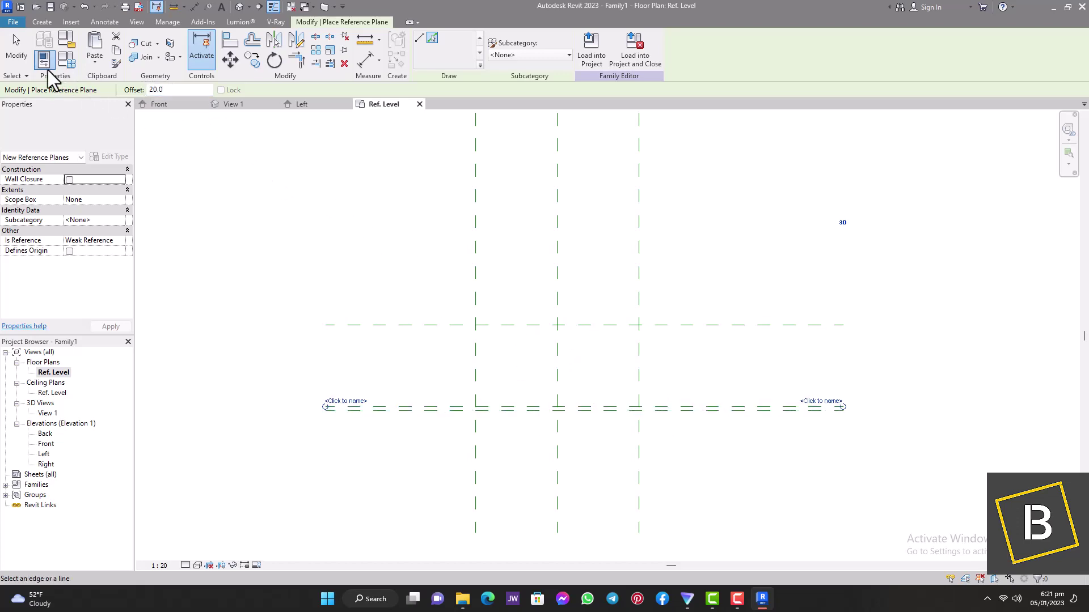
{"action": "left_click", "coordinate": [17, 51]}
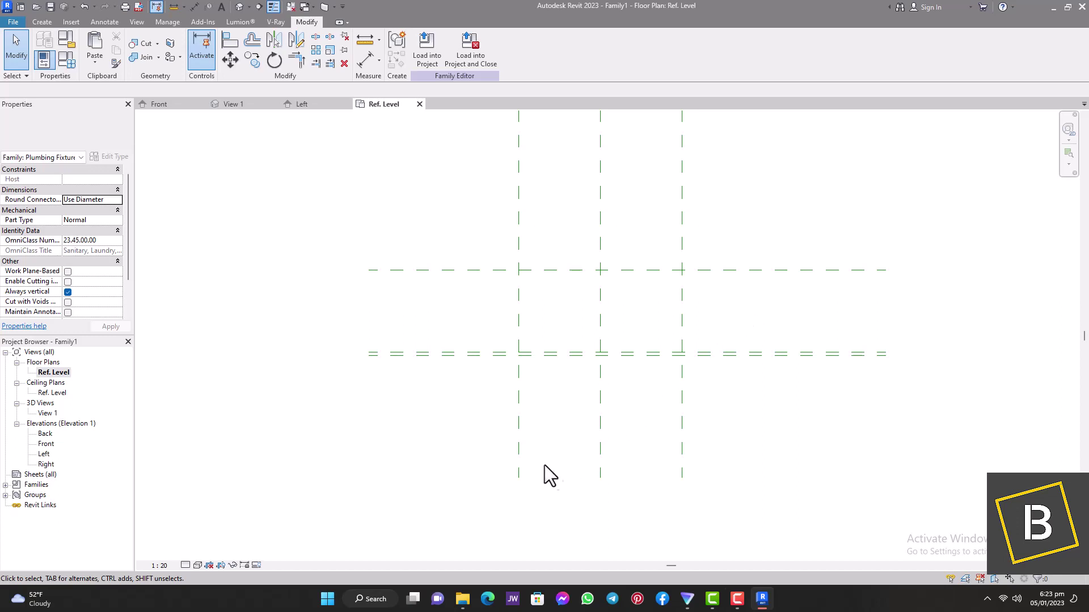
Step: Place the image Otti London Solid Surface Basin (1).jpg from the basin images folder in the Front elevation, over the reference planes
{"action": "double_click", "coordinate": [46, 444]}
{"action": "scroll", "coordinate": [496, 405], "scroll_direction": "up", "scroll_amount": 2}
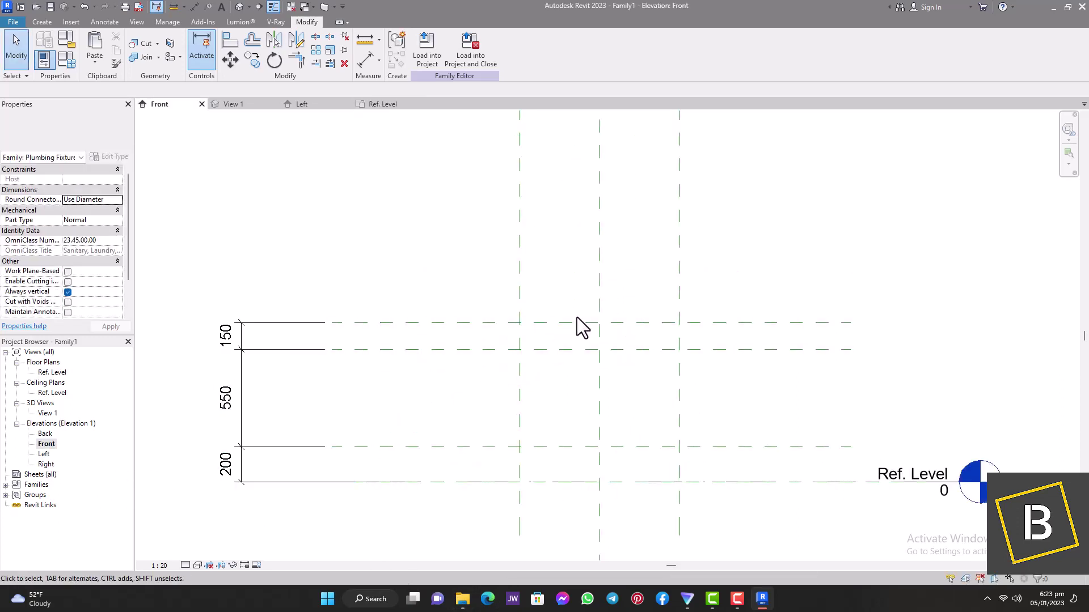
{"action": "left_click", "coordinate": [462, 599]}
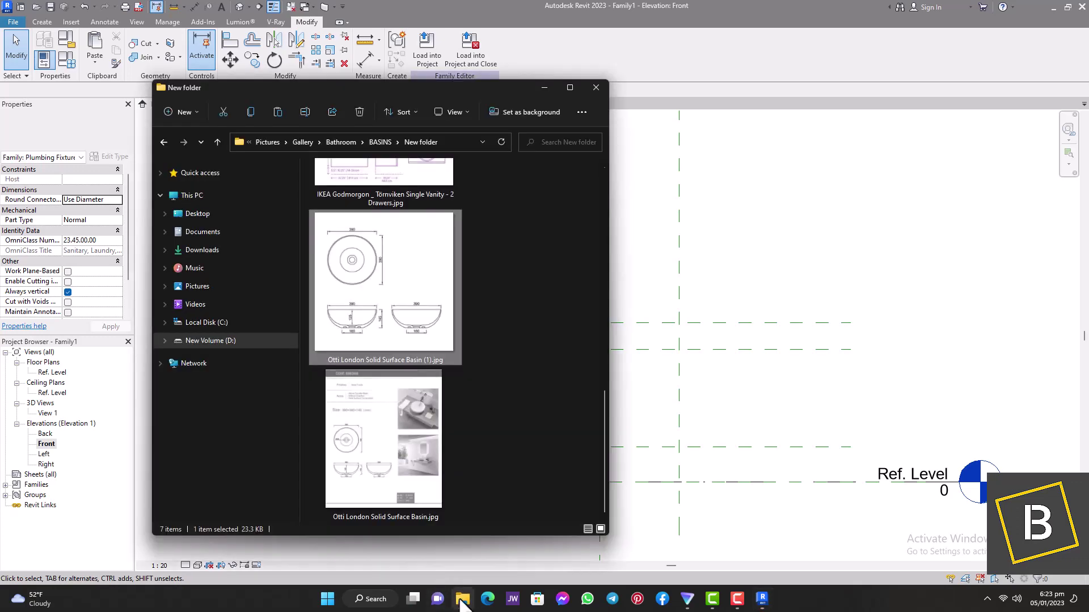
{"action": "left_click_drag", "start_coordinate": [344, 282], "coordinate": [773, 348]}
{"action": "left_click", "coordinate": [779, 301]}
{"action": "scroll", "coordinate": [680, 321], "scroll_direction": "down", "scroll_amount": 4}
{"action": "scroll", "coordinate": [640, 409], "scroll_direction": "up", "scroll_amount": 6}
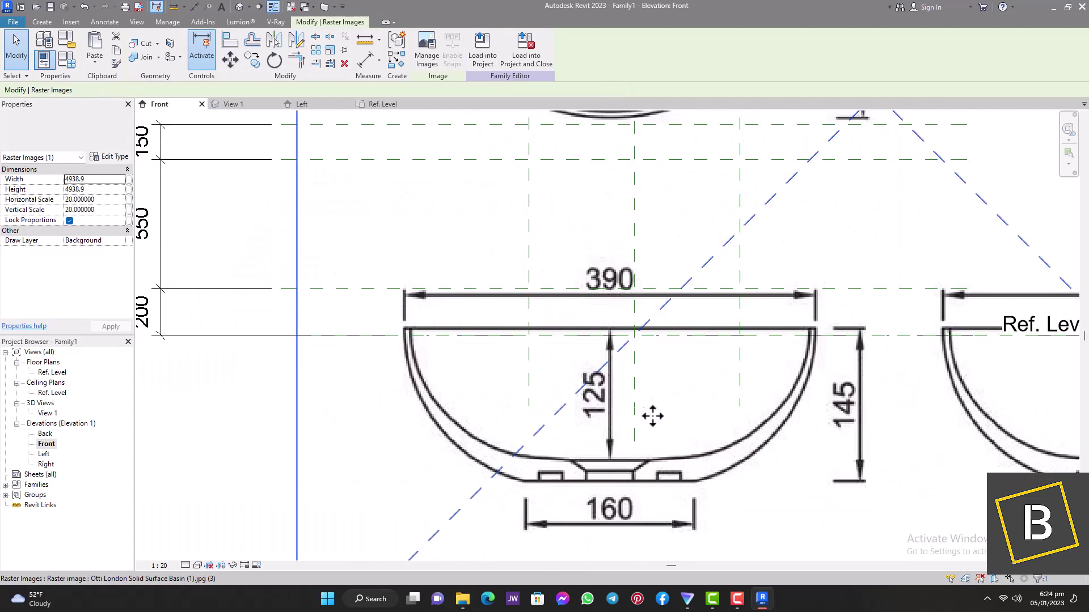
{"action": "scroll", "coordinate": [677, 454], "scroll_direction": "down", "scroll_amount": 3}
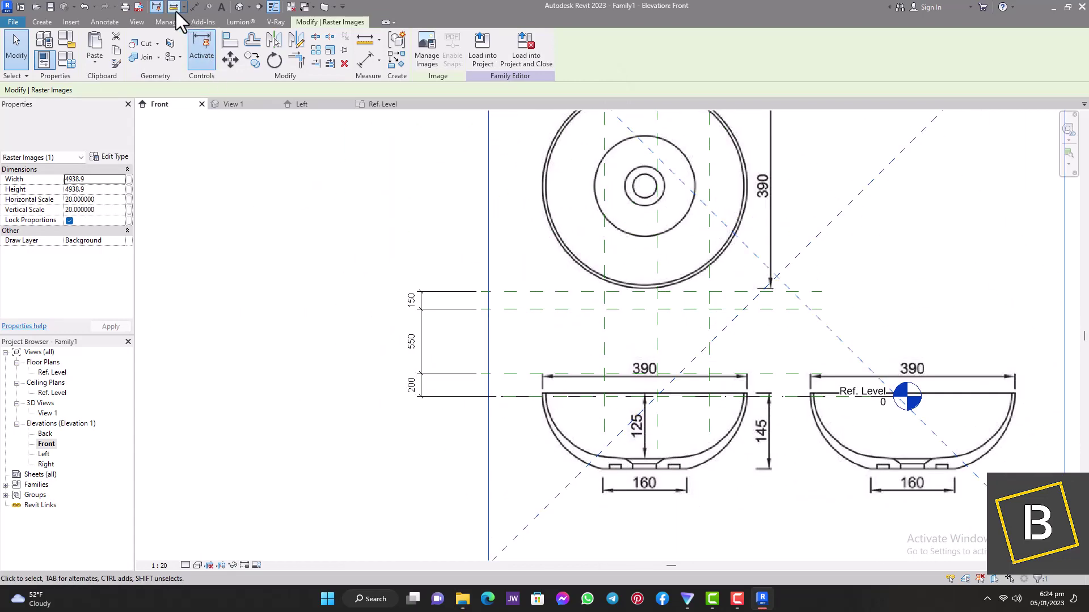
Step: Scale the basin image graphically from the bowl's base so that the drawn bowl height becomes 145 mm
{"action": "left_click", "coordinate": [330, 51]}
{"action": "scroll", "coordinate": [655, 479], "scroll_direction": "up", "scroll_amount": 2}
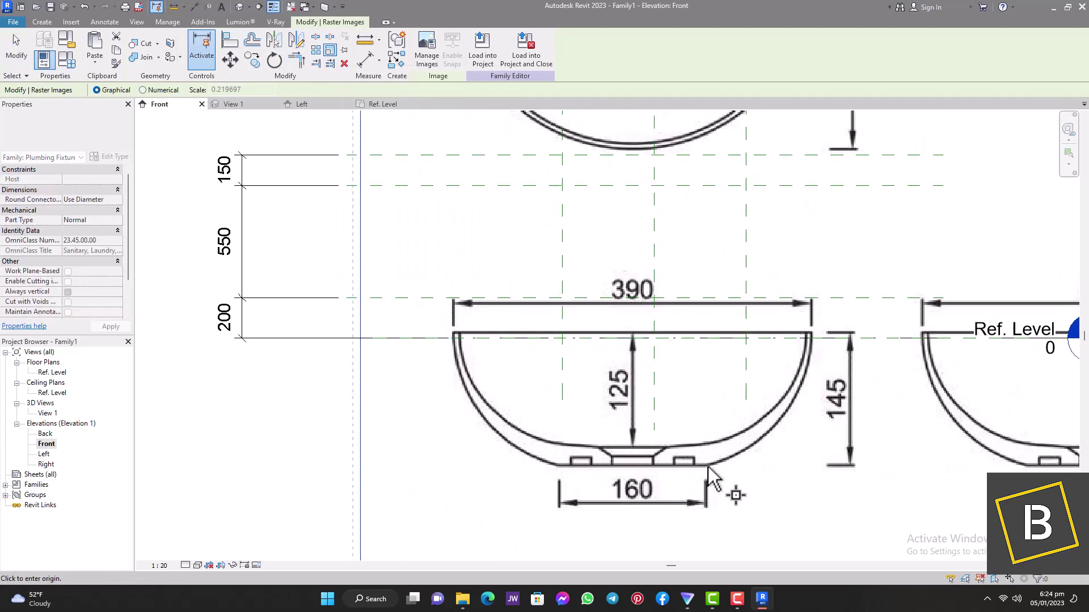
{"action": "left_click", "coordinate": [677, 466]}
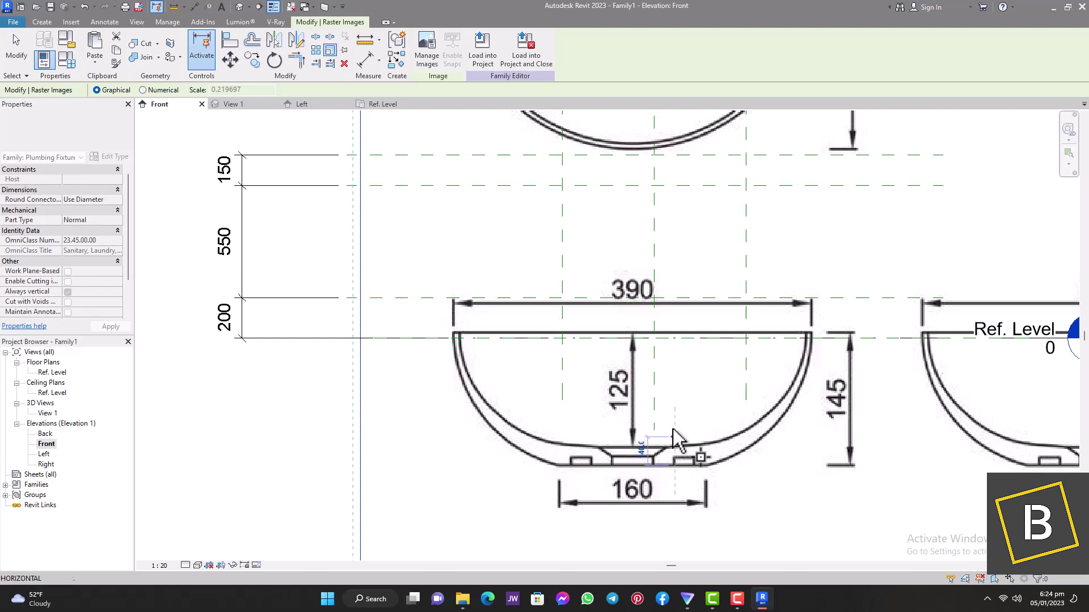
{"action": "left_click", "coordinate": [674, 332]}
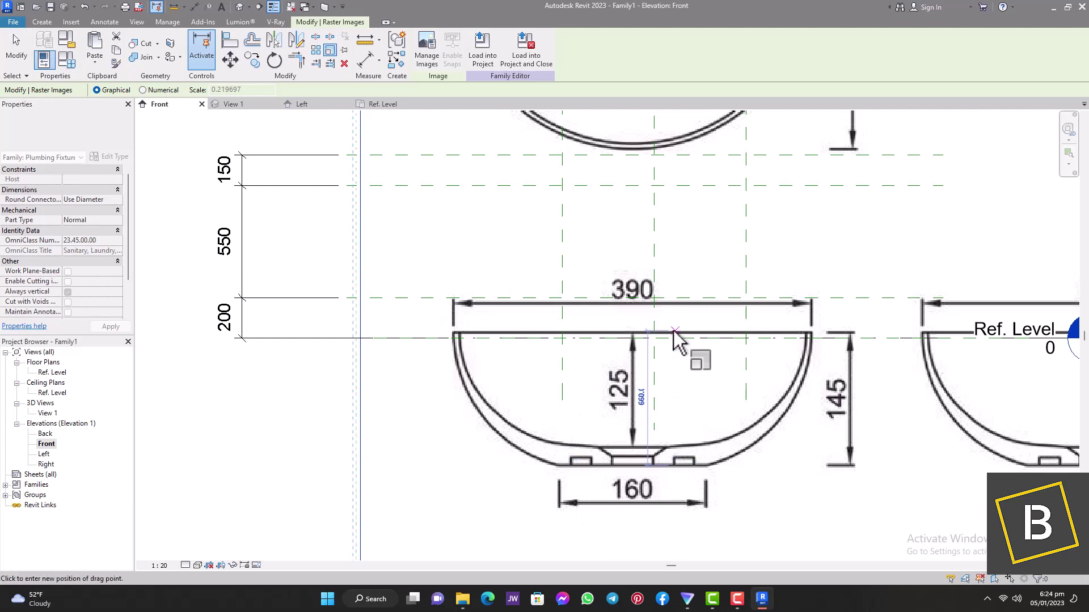
{"action": "left_click", "coordinate": [673, 386]}
Step: Move the basin image so its front-view bowl sits between the upper two reference planes, centred on the vertical centre plane
{"action": "scroll", "coordinate": [670, 391], "scroll_direction": "down", "scroll_amount": 2}
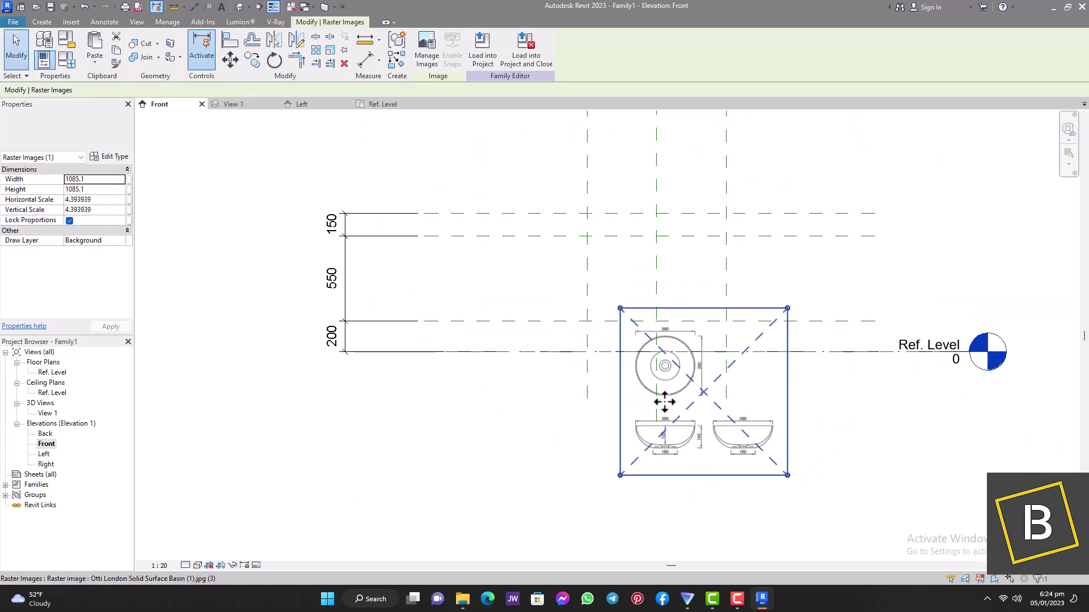
{"action": "left_click_drag", "start_coordinate": [668, 434], "coordinate": [668, 247]}
{"action": "scroll", "coordinate": [658, 228], "scroll_direction": "up", "scroll_amount": 2}
{"action": "scroll", "coordinate": [658, 226], "scroll_direction": "up", "scroll_amount": 2}
{"action": "scroll", "coordinate": [657, 229], "scroll_direction": "up", "scroll_amount": 4}
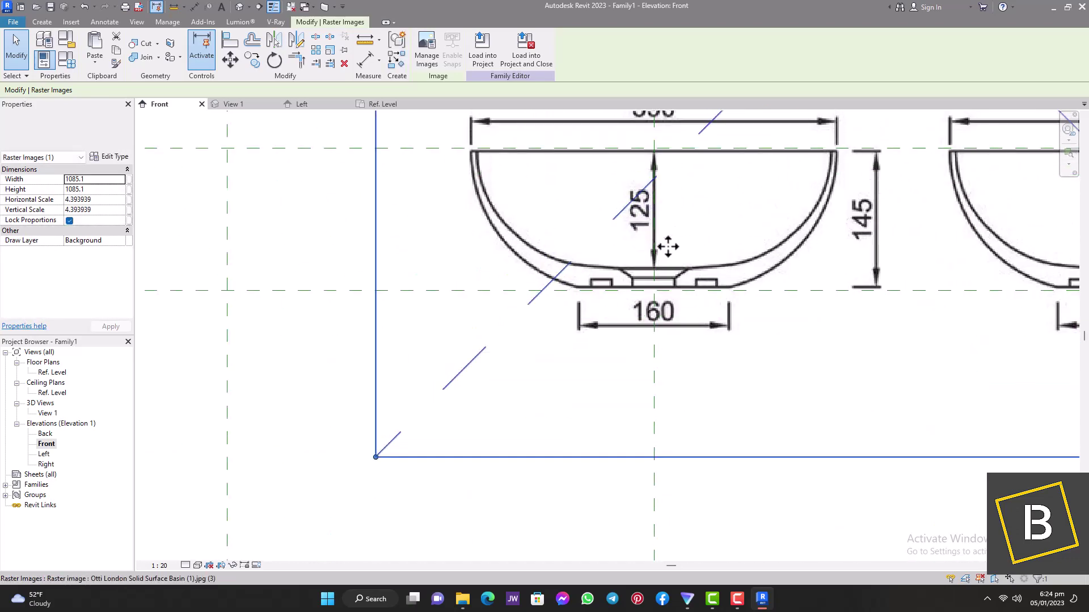
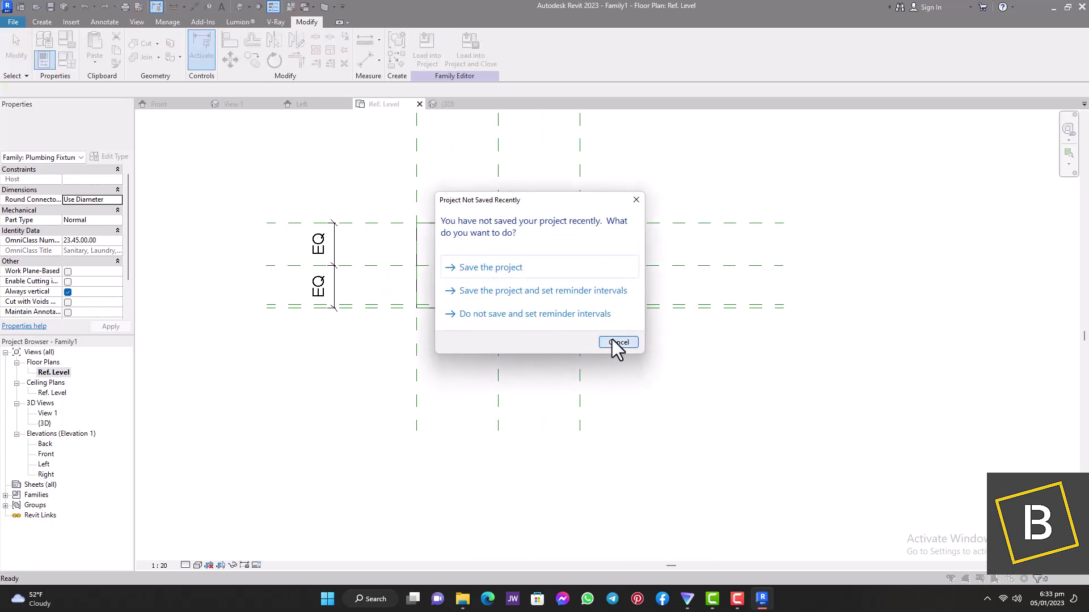
Step: Dismiss the save reminder and inspect the basin and countertop in the 3D, Ref. Level and Front views
{"action": "left_click", "coordinate": [618, 343]}
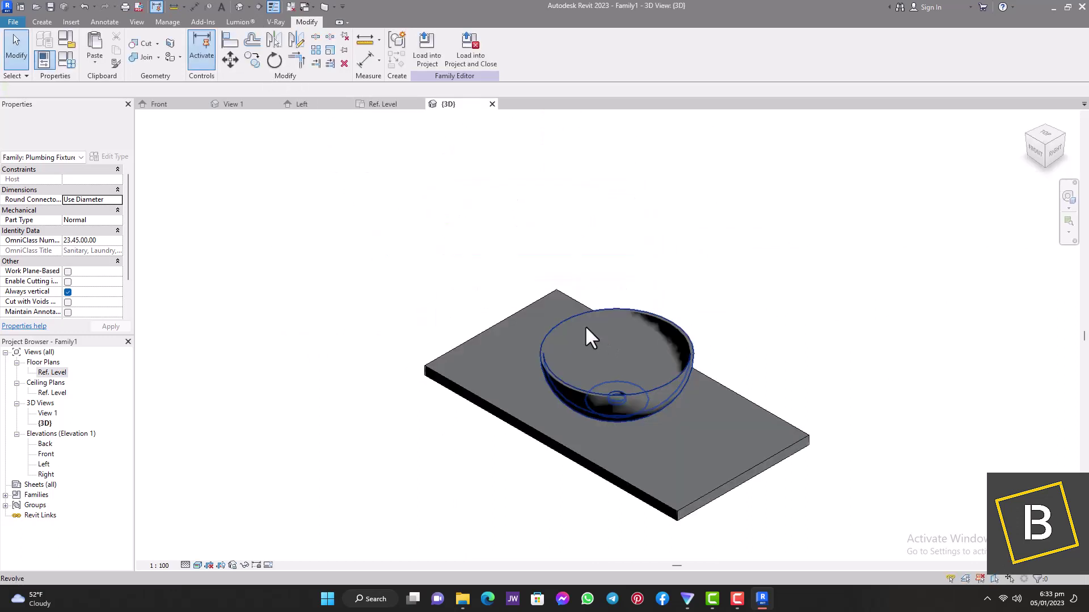
{"action": "left_click", "coordinate": [1028, 137]}
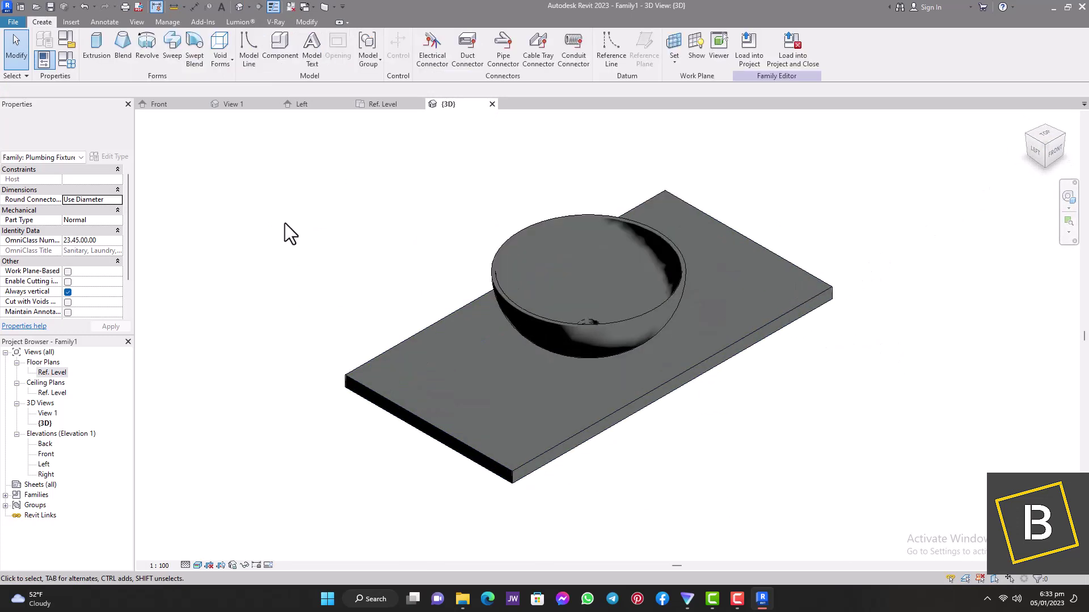
{"action": "double_click", "coordinate": [51, 372]}
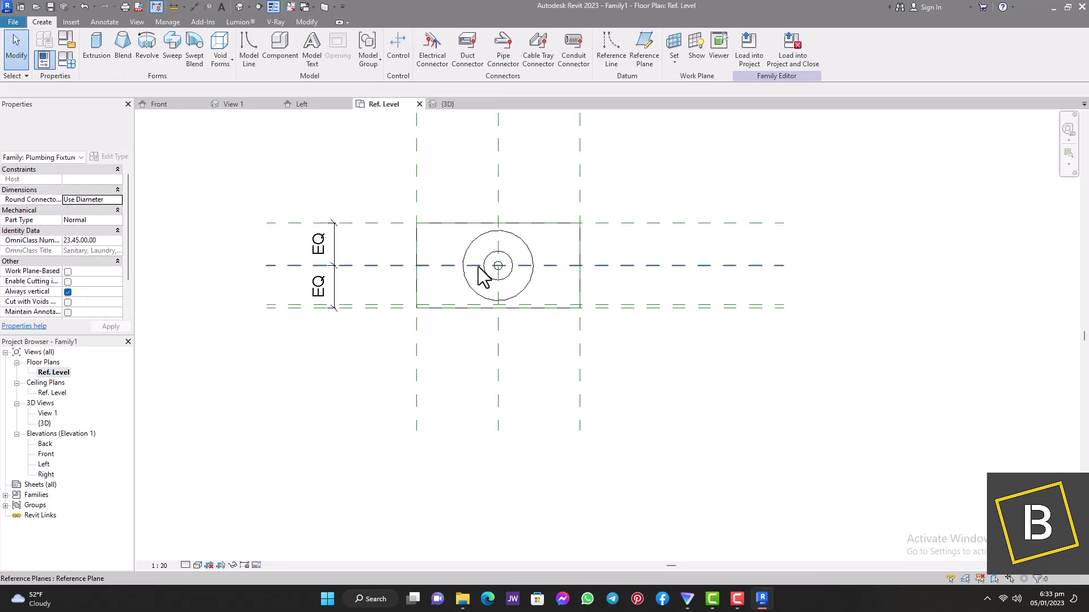
{"action": "double_click", "coordinate": [46, 454]}
{"action": "scroll", "coordinate": [481, 304], "scroll_direction": "down", "scroll_amount": 5}
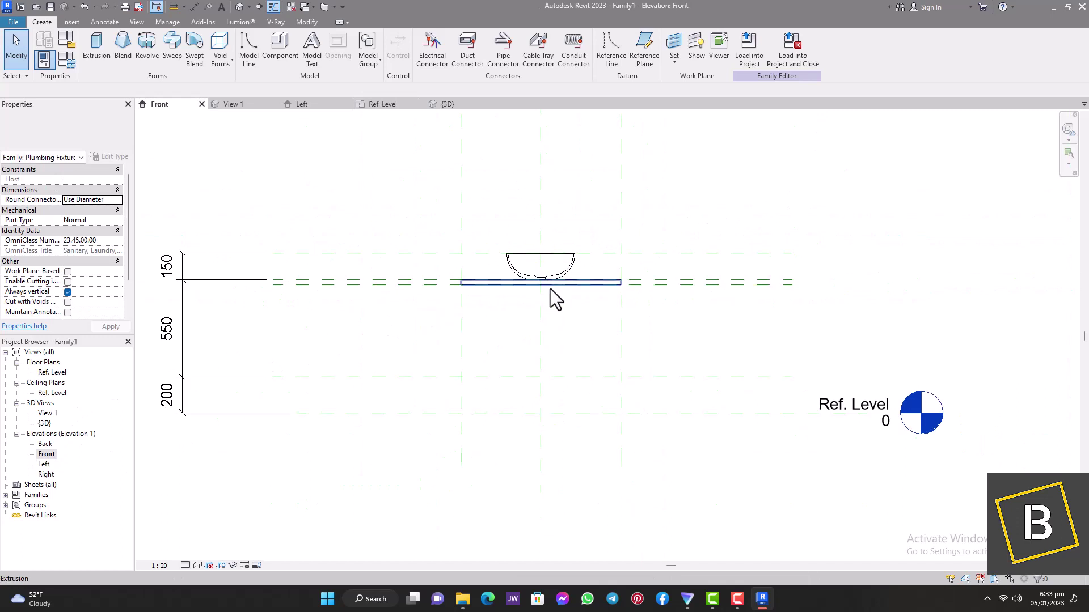
{"action": "left_click", "coordinate": [672, 285]}
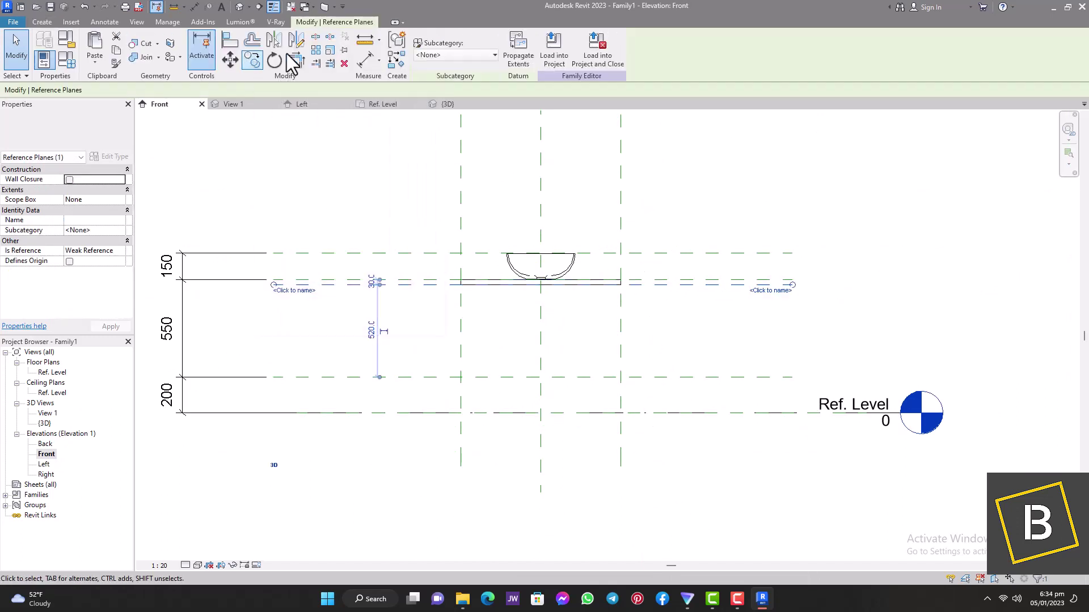
Step: View the vanity reference photo download (1).jpg from the basin images folder, and return to the Front elevation with nothing selected
{"action": "left_click", "coordinate": [462, 598]}
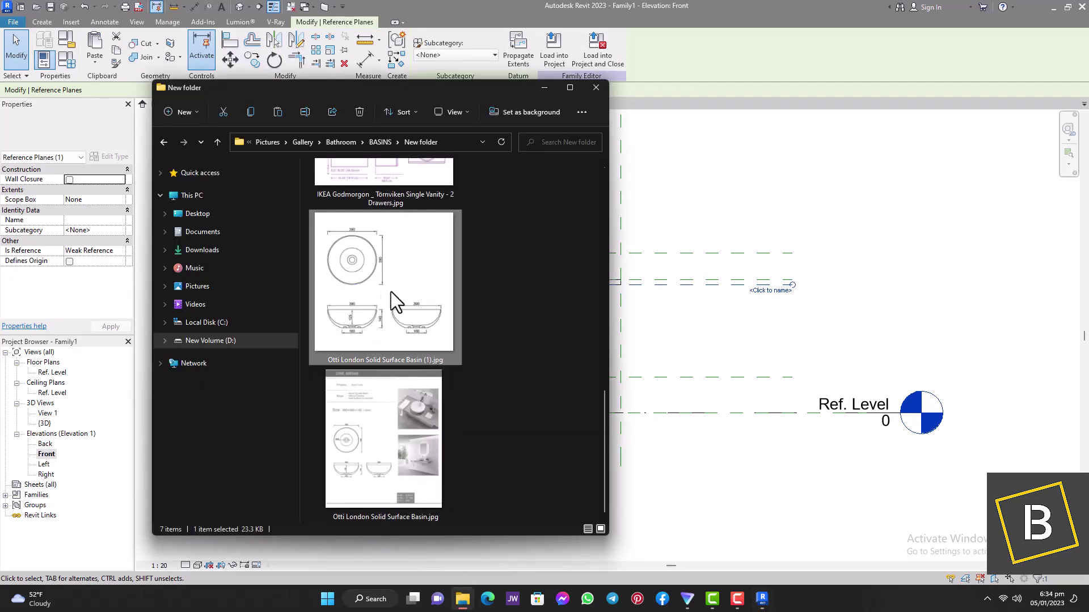
{"action": "scroll", "coordinate": [427, 319], "scroll_direction": "up", "scroll_amount": 2}
{"action": "scroll", "coordinate": [409, 319], "scroll_direction": "down", "scroll_amount": 5}
{"action": "scroll", "coordinate": [407, 322], "scroll_direction": "up", "scroll_amount": 2}
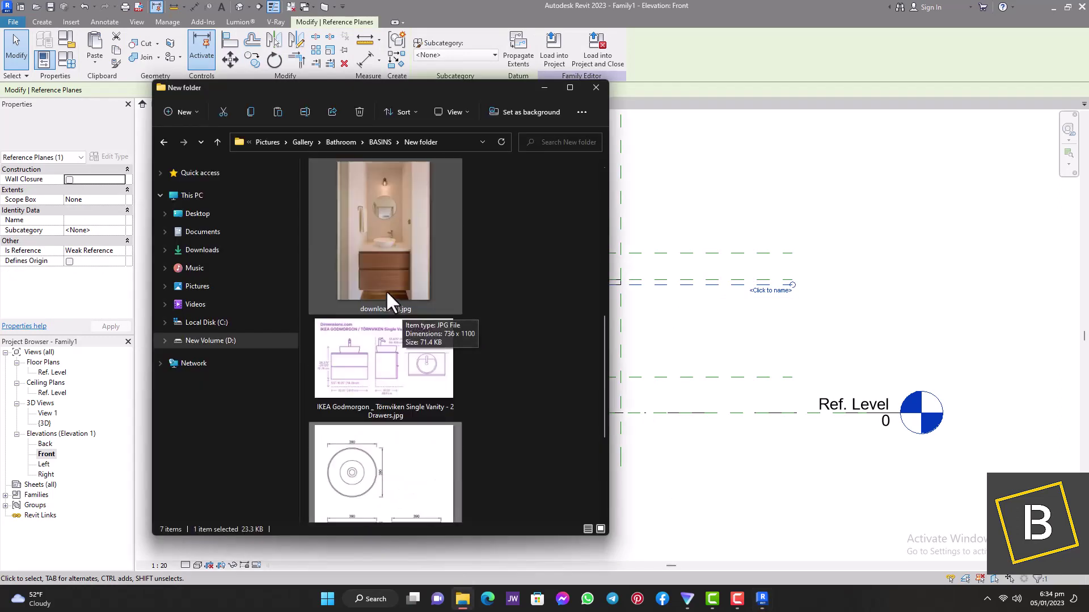
{"action": "double_click", "coordinate": [392, 264]}
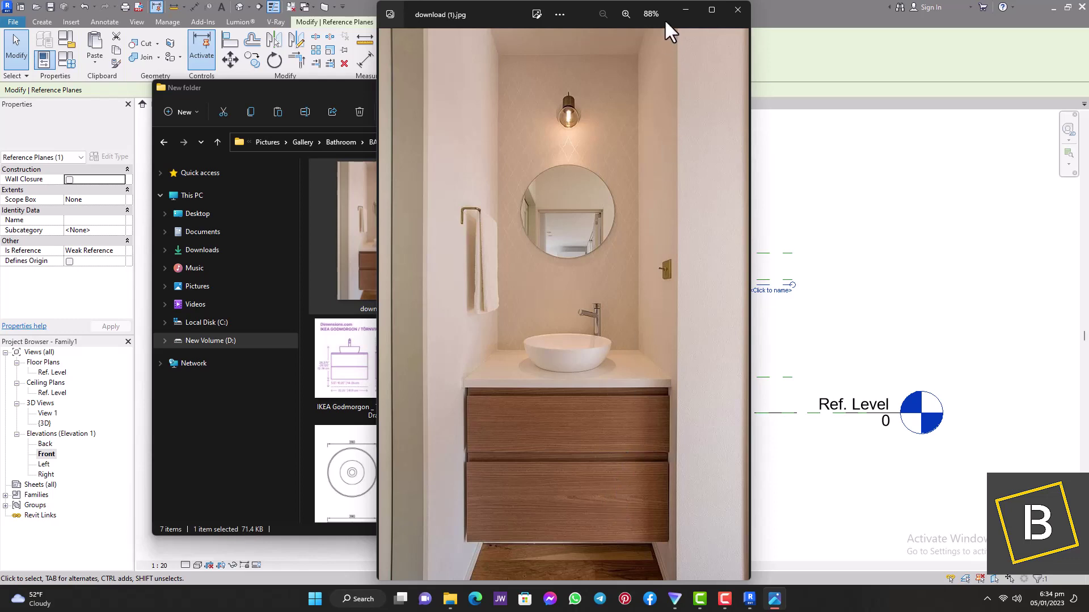
{"action": "left_click", "coordinate": [685, 9]}
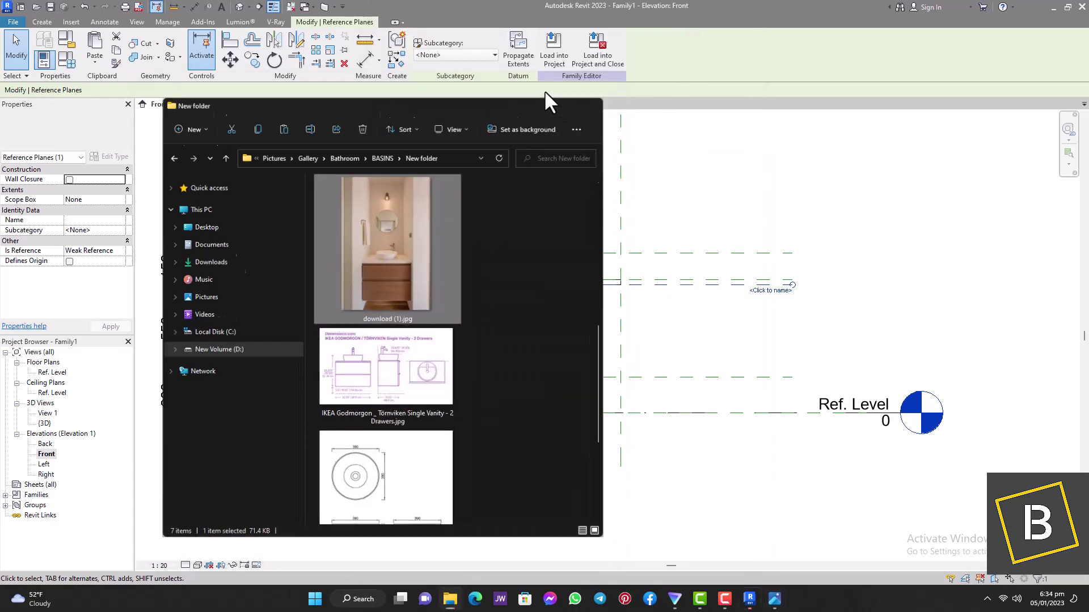
{"action": "left_click", "coordinate": [544, 88]}
{"action": "left_click", "coordinate": [438, 320]}
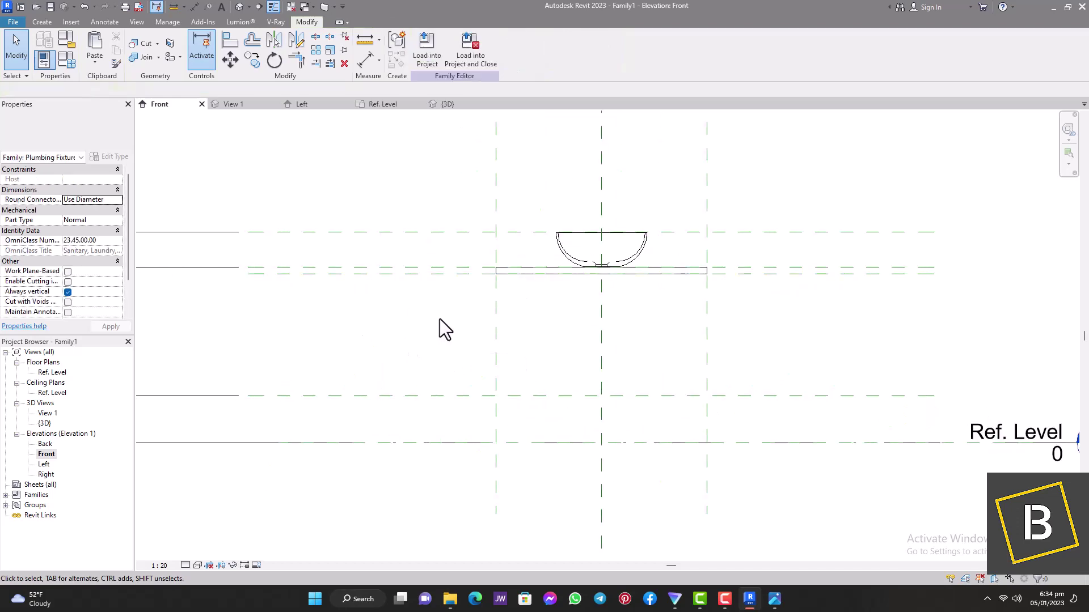
Step: Draw a horizontal reference plane across the Front elevation about 240 mm below the countertop's underside plane
{"action": "scroll", "coordinate": [501, 321], "scroll_direction": "down", "scroll_amount": 2}
{"action": "left_click", "coordinate": [357, 287]}
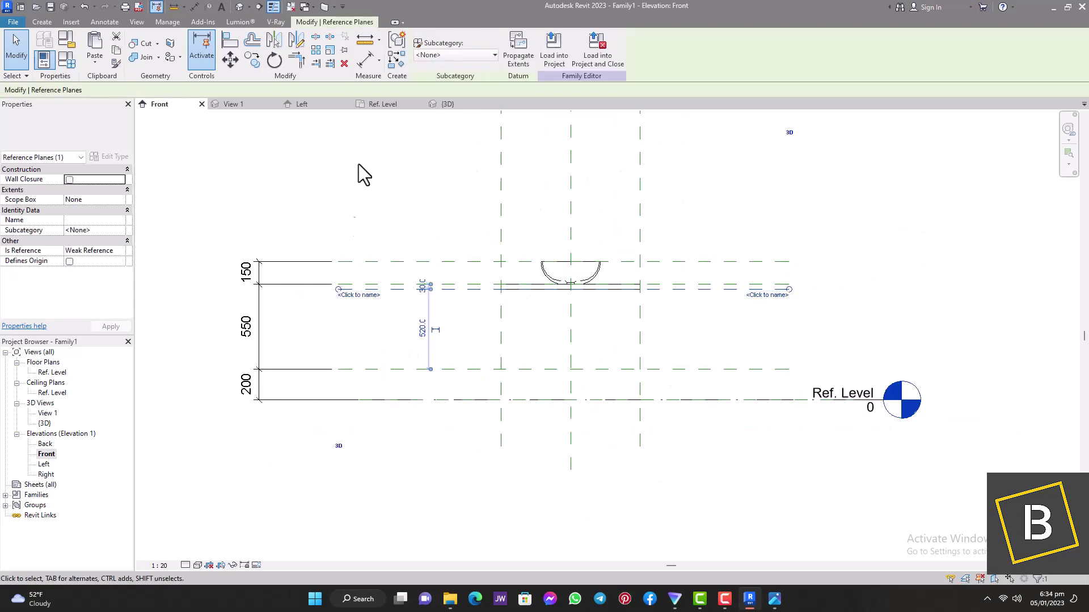
{"action": "left_click", "coordinate": [394, 62]}
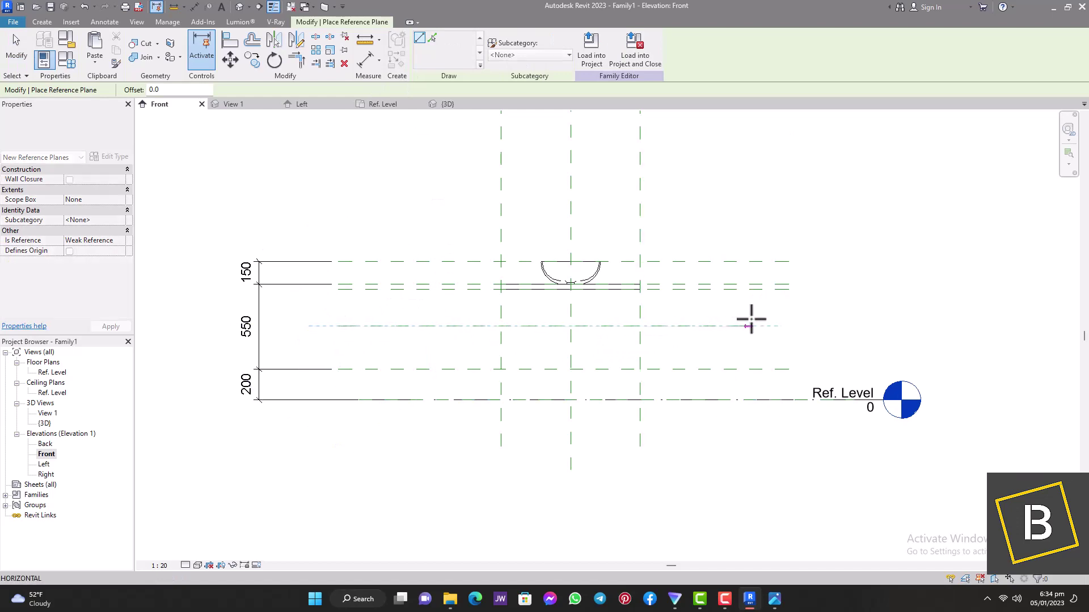
{"action": "left_click", "coordinate": [787, 318]}
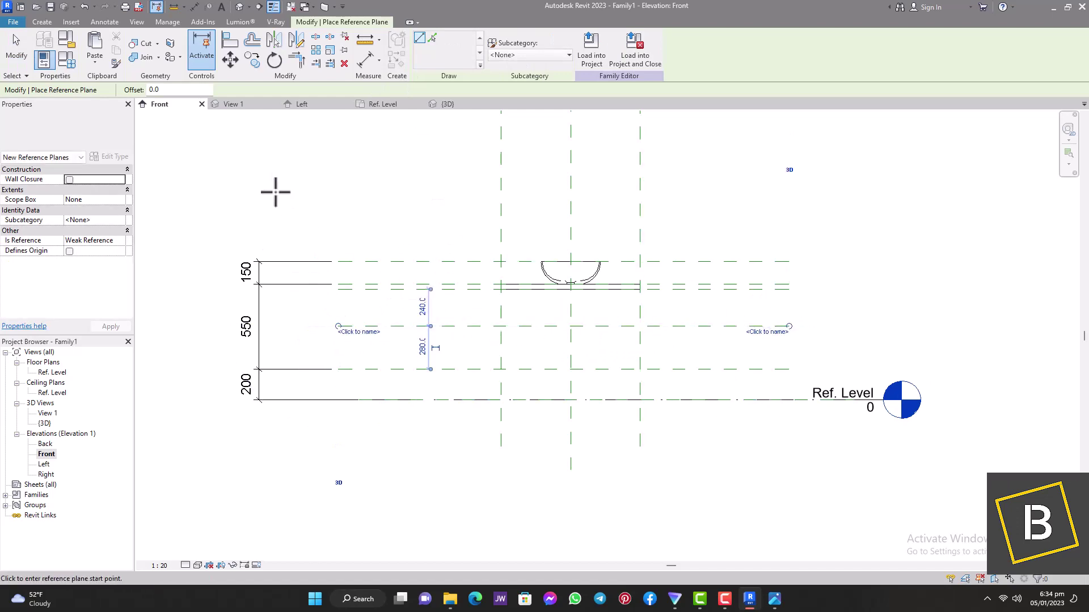
Step: Place a continuous aligned dimension from the countertop's underside plane through the middle plane to the cabinet's base plane
{"action": "left_click", "coordinate": [194, 7]}
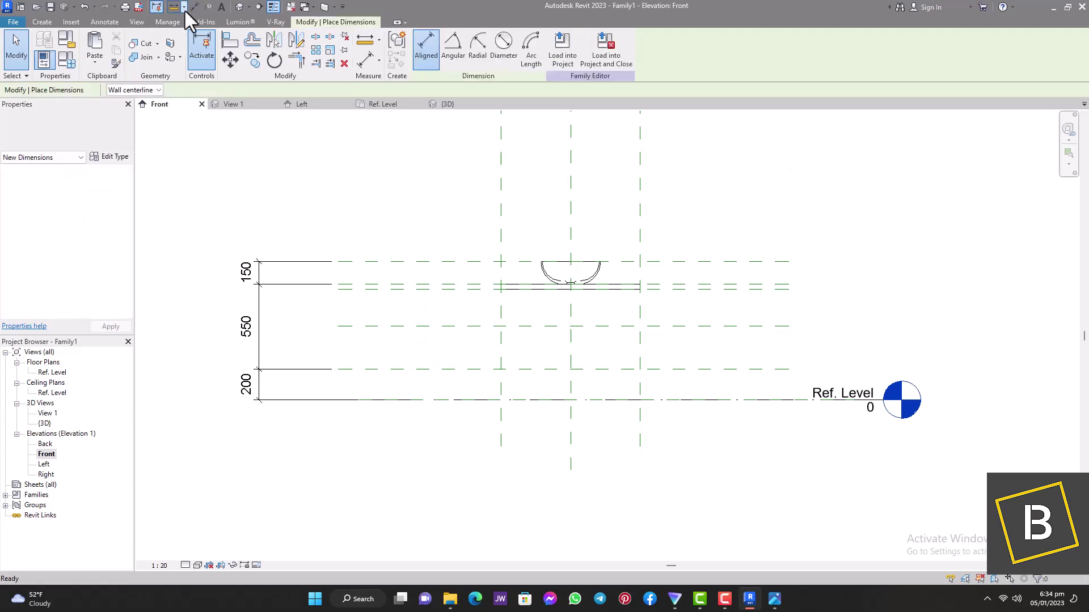
{"action": "scroll", "coordinate": [544, 292], "scroll_direction": "up", "scroll_amount": 2}
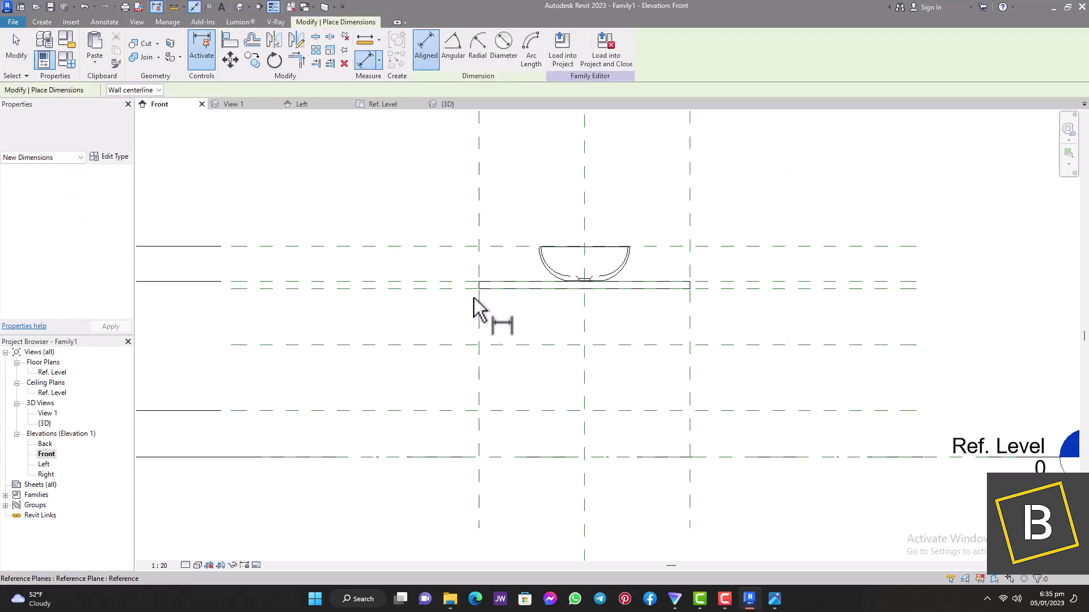
{"action": "left_click", "coordinate": [467, 290]}
{"action": "left_click", "coordinate": [469, 346]}
{"action": "left_click", "coordinate": [463, 400]}
{"action": "left_click", "coordinate": [459, 391]}
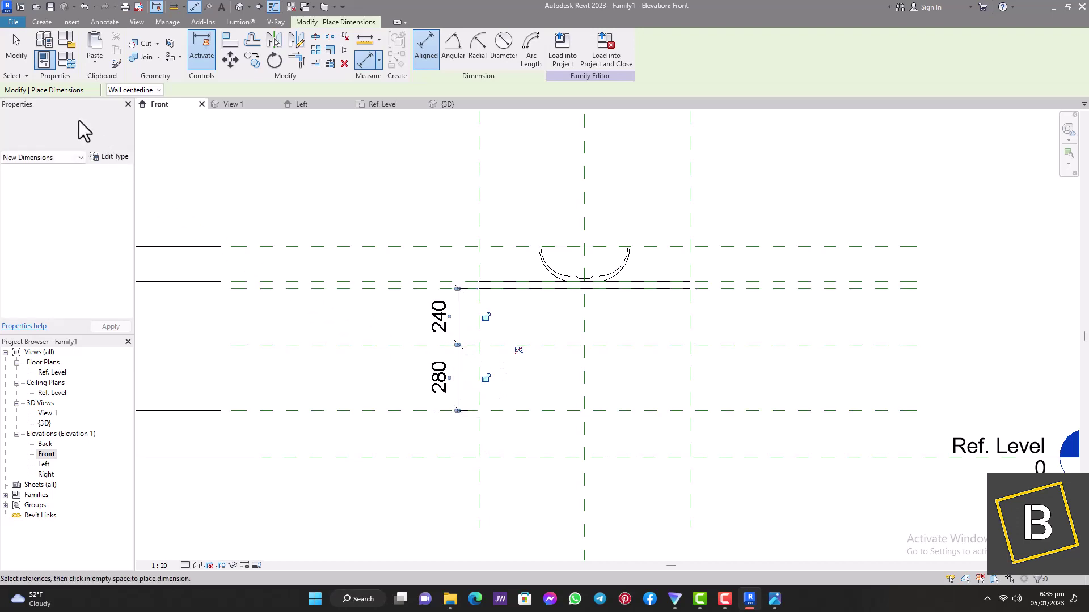
{"action": "key", "text": "Escape"}
{"action": "key", "text": "Escape"}
Step: Create a 250 mm deep extrusion from a 900 by 520 mm rectangle between the side planes, from the countertop's underside to the base plane
{"action": "scroll", "coordinate": [446, 363], "scroll_direction": "down", "scroll_amount": 2}
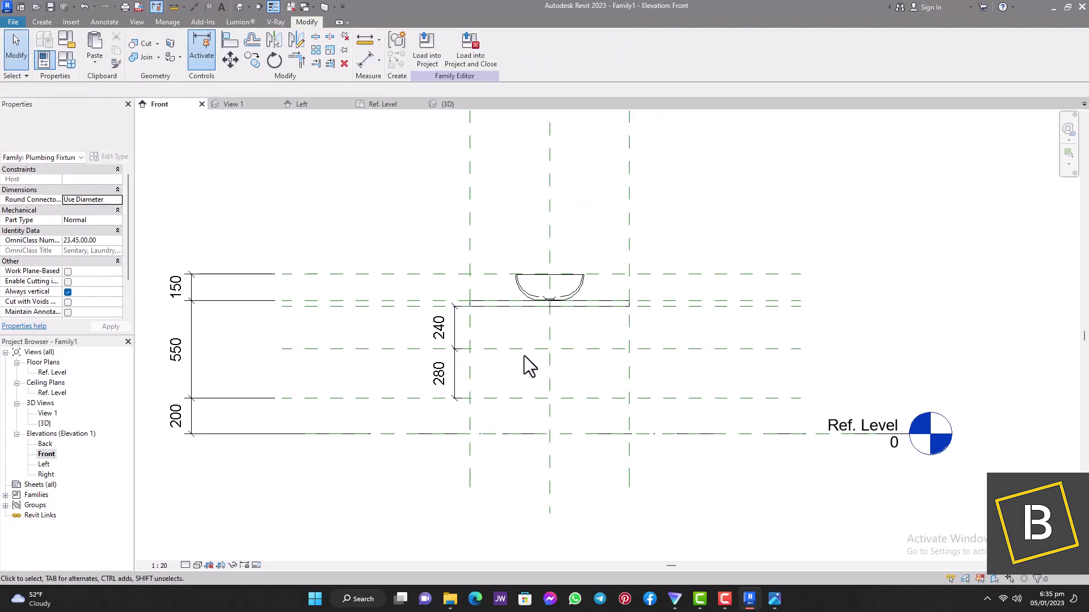
{"action": "scroll", "coordinate": [502, 336], "scroll_direction": "up", "scroll_amount": 1}
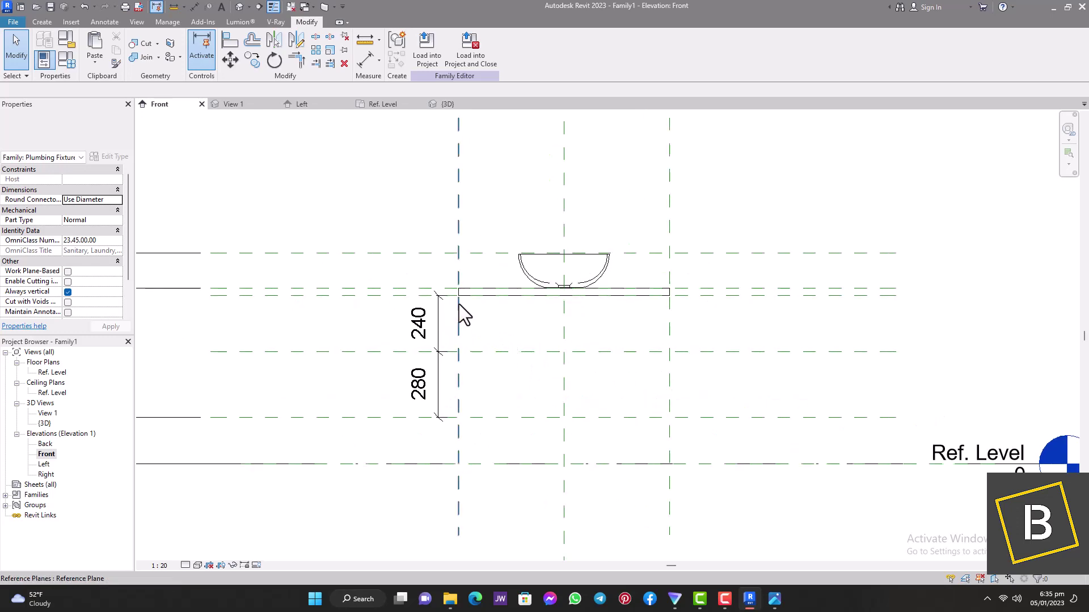
{"action": "left_click", "coordinate": [43, 23]}
{"action": "left_click", "coordinate": [97, 41]}
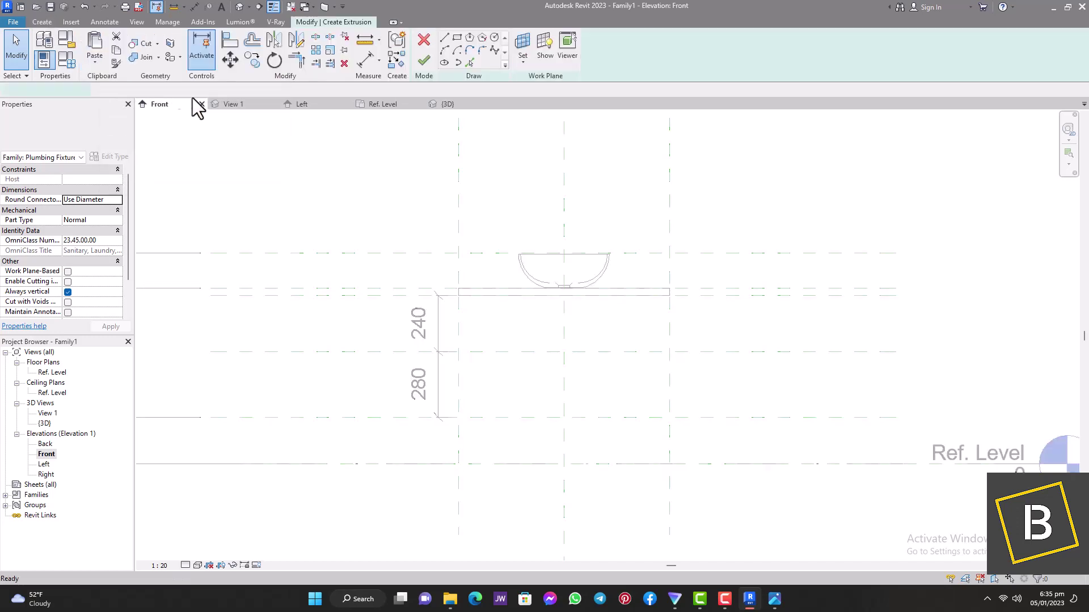
{"action": "left_click", "coordinate": [456, 38]}
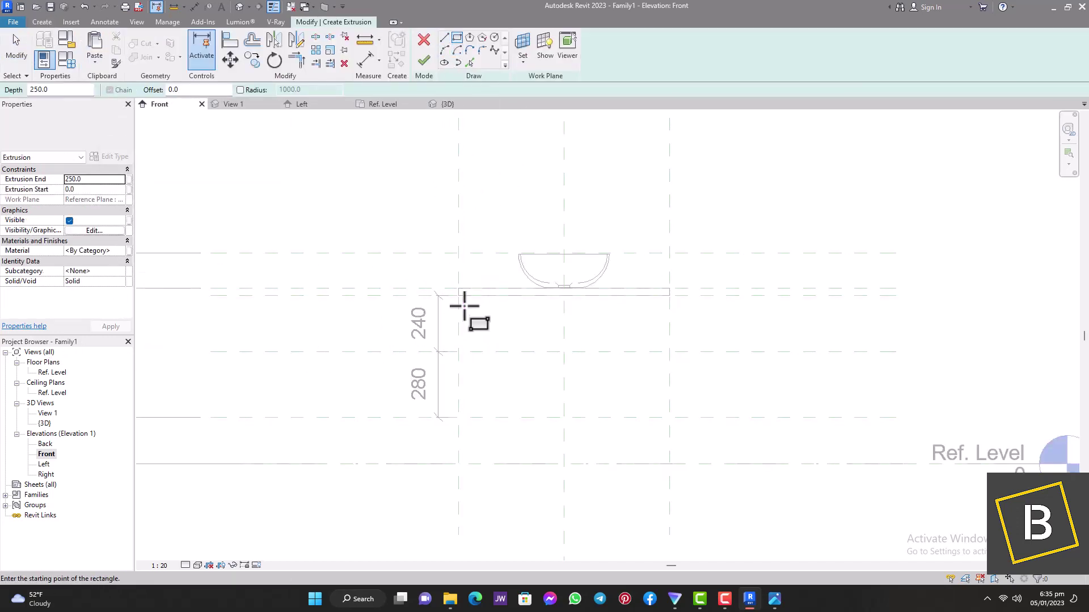
{"action": "scroll", "coordinate": [458, 296], "scroll_direction": "up", "scroll_amount": 4}
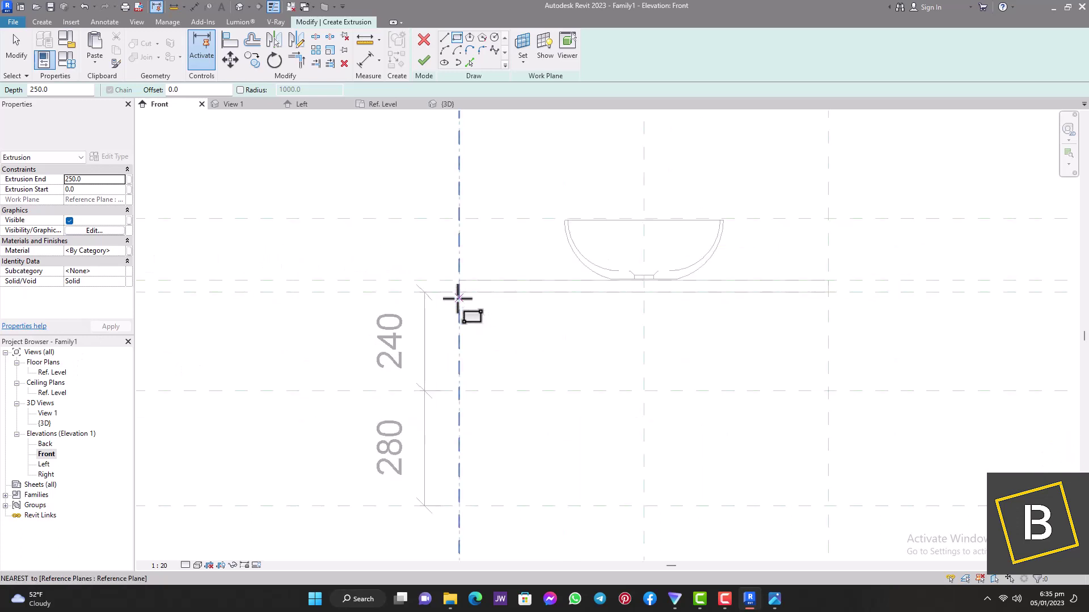
{"action": "left_click", "coordinate": [460, 288]}
{"action": "scroll", "coordinate": [461, 289], "scroll_direction": "down", "scroll_amount": 4}
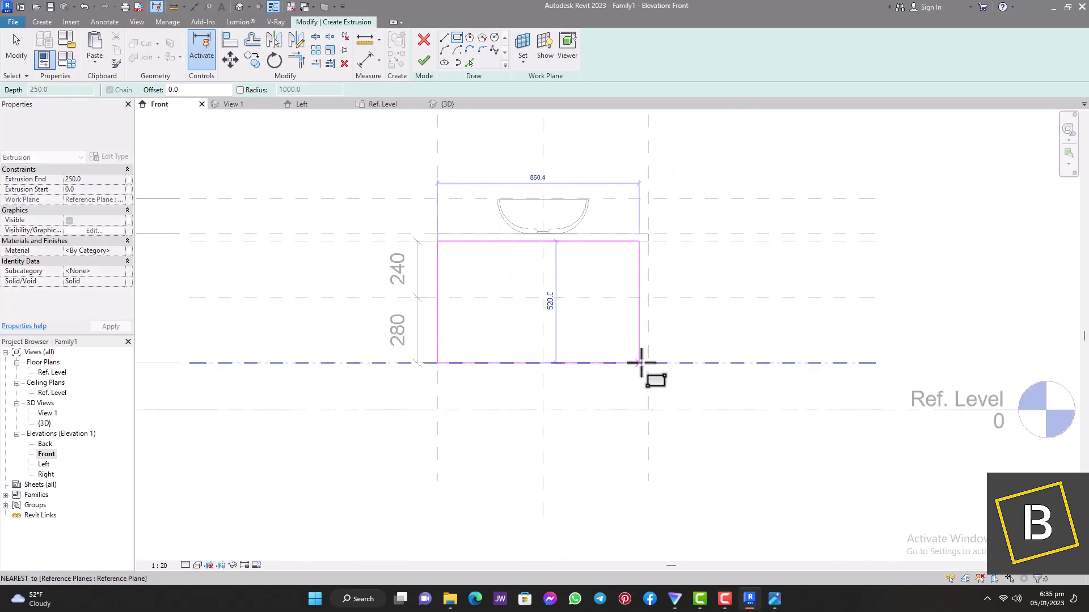
{"action": "left_click", "coordinate": [648, 363]}
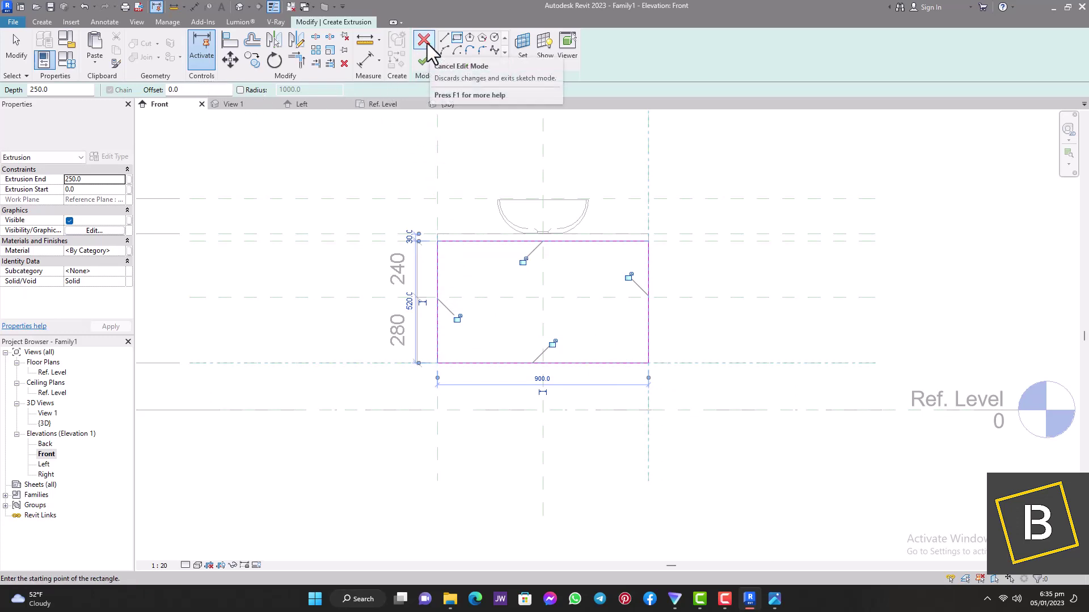
{"action": "scroll", "coordinate": [448, 244], "scroll_direction": "up", "scroll_amount": 5}
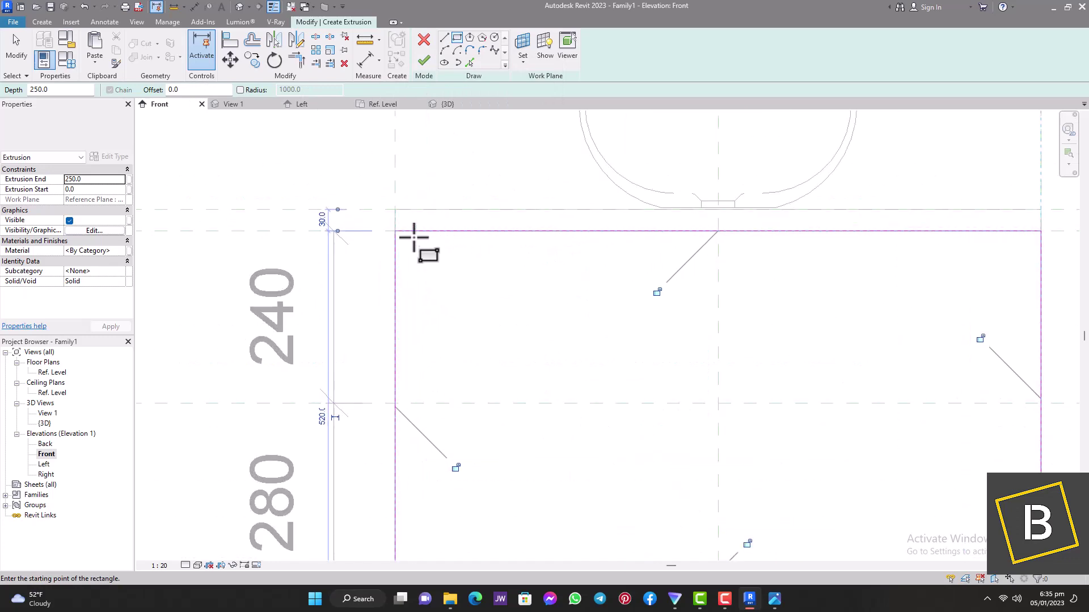
{"action": "left_click", "coordinate": [426, 62]}
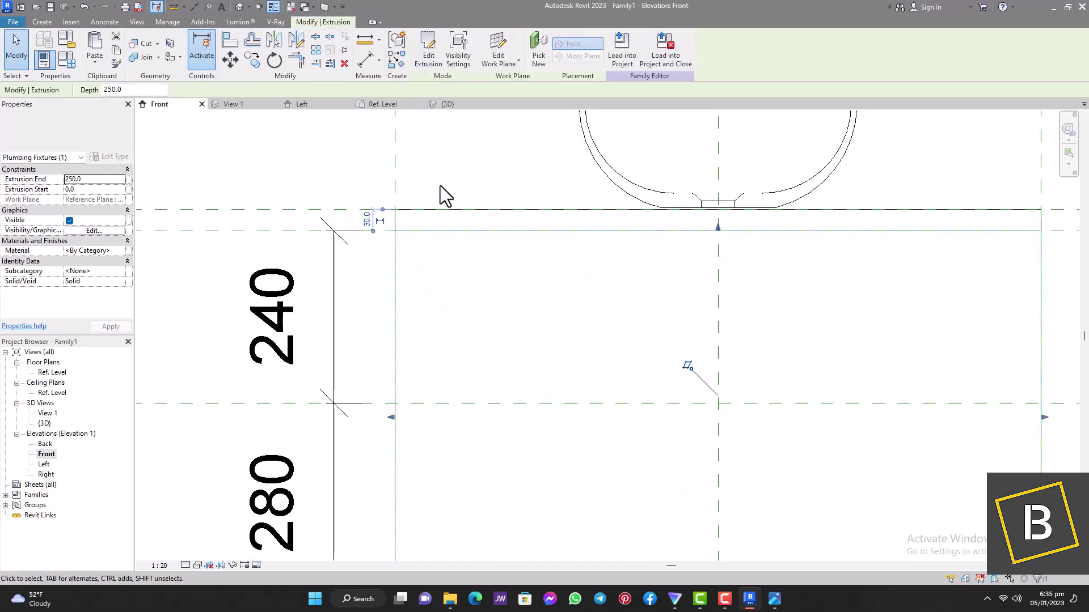
Step: In the Ref. Level plan, stretch the cabinet extrusion to the inner front reference plane, 450 mm deep, and align its rear edge with the back plane
{"action": "scroll", "coordinate": [440, 185], "scroll_direction": "down", "scroll_amount": 3}
{"action": "left_click", "coordinate": [16, 48]}
{"action": "double_click", "coordinate": [55, 373]}
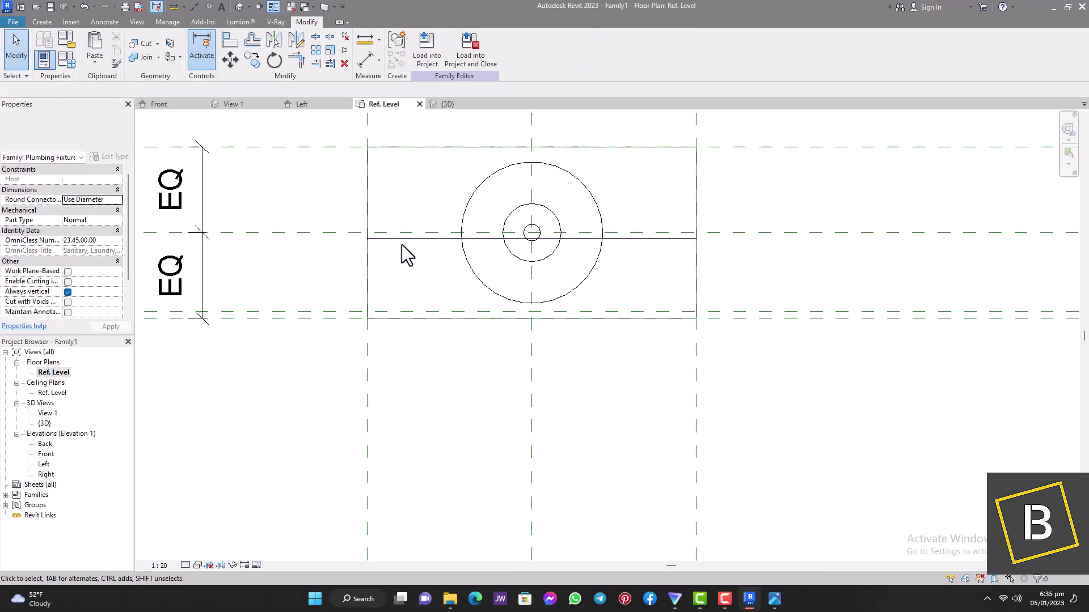
{"action": "left_click", "coordinate": [406, 238]}
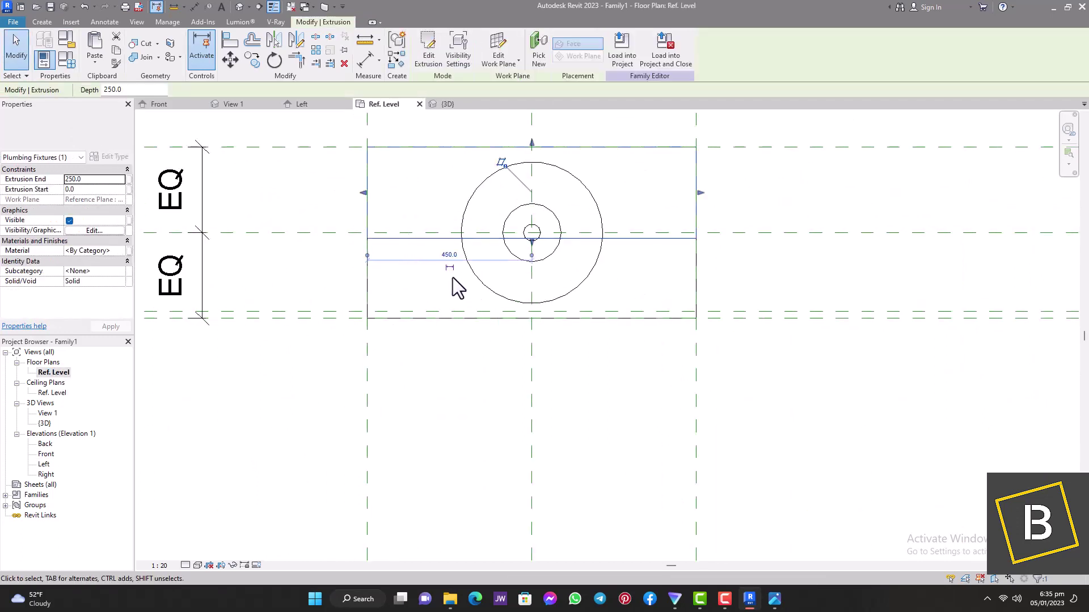
{"action": "left_click_drag", "start_coordinate": [531, 240], "coordinate": [532, 313]}
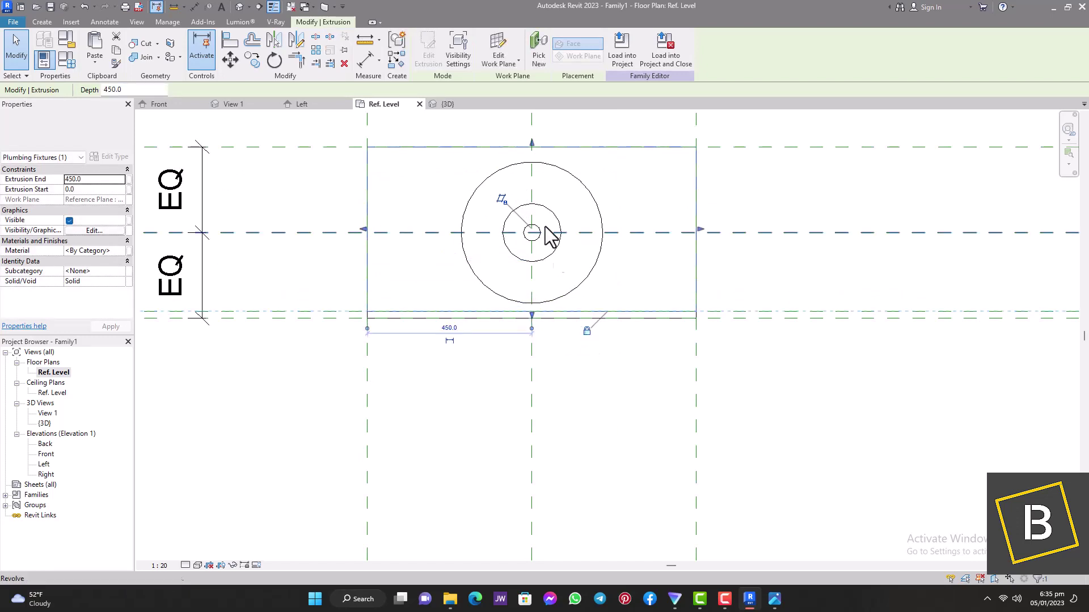
{"action": "mouse_move", "coordinate": [532, 150]}
{"action": "left_mouse_down"}
{"action": "mouse_move", "coordinate": [535, 163]}
{"action": "mouse_move", "coordinate": [531, 147]}
{"action": "left_mouse_up"}
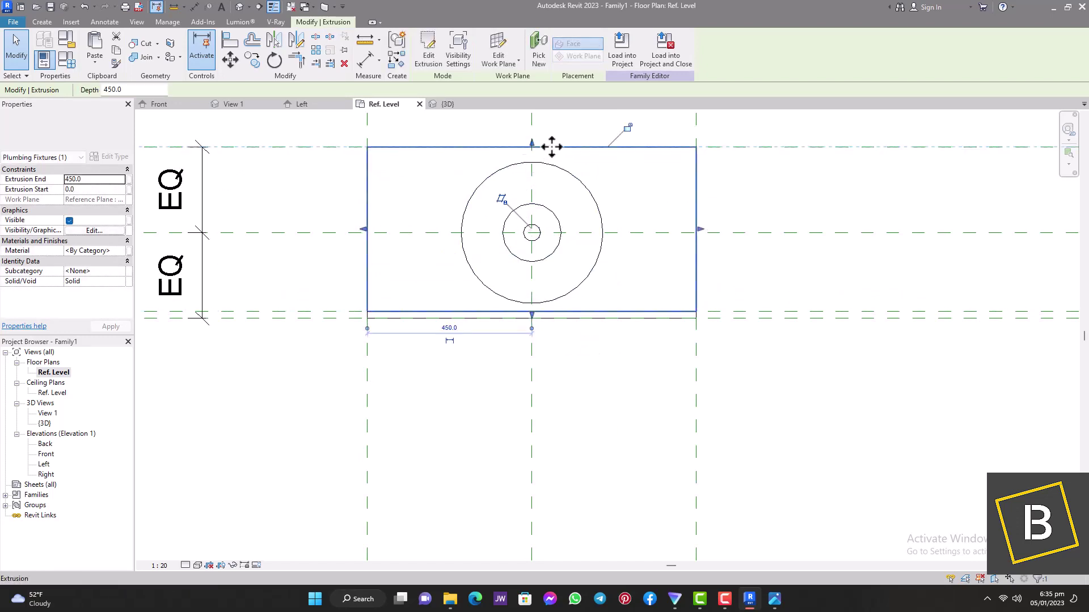
{"action": "left_click", "coordinate": [734, 191]}
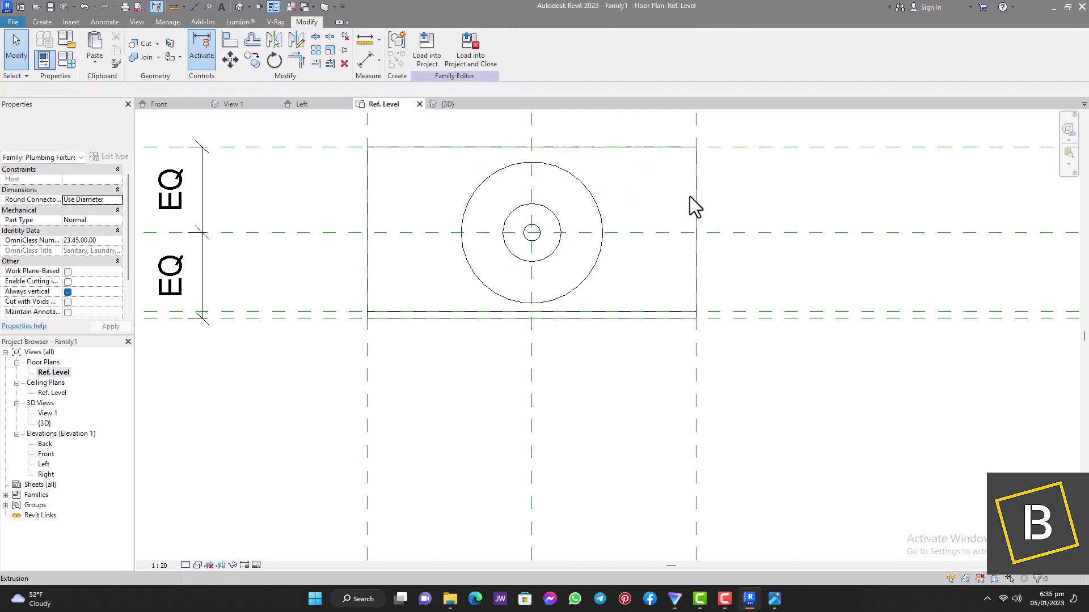
Step: Check the cabinet in 3D, and align its two side faces with the side reference planes in the Ref. Level plan
{"action": "left_click", "coordinate": [239, 7]}
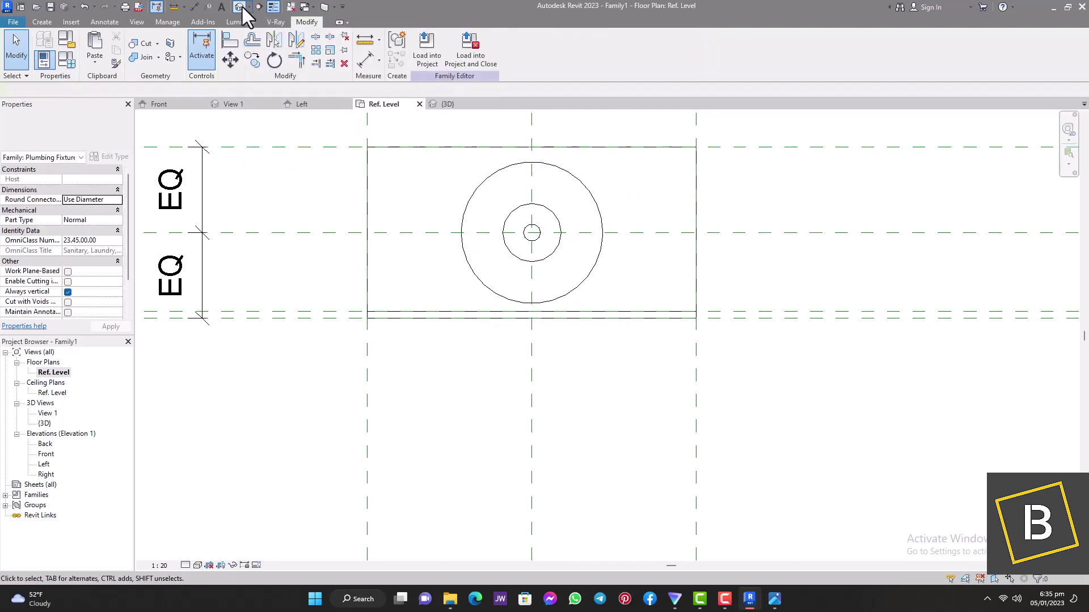
{"action": "left_click", "coordinate": [709, 442]}
{"action": "scroll", "coordinate": [574, 279], "scroll_direction": "down", "scroll_amount": 5}
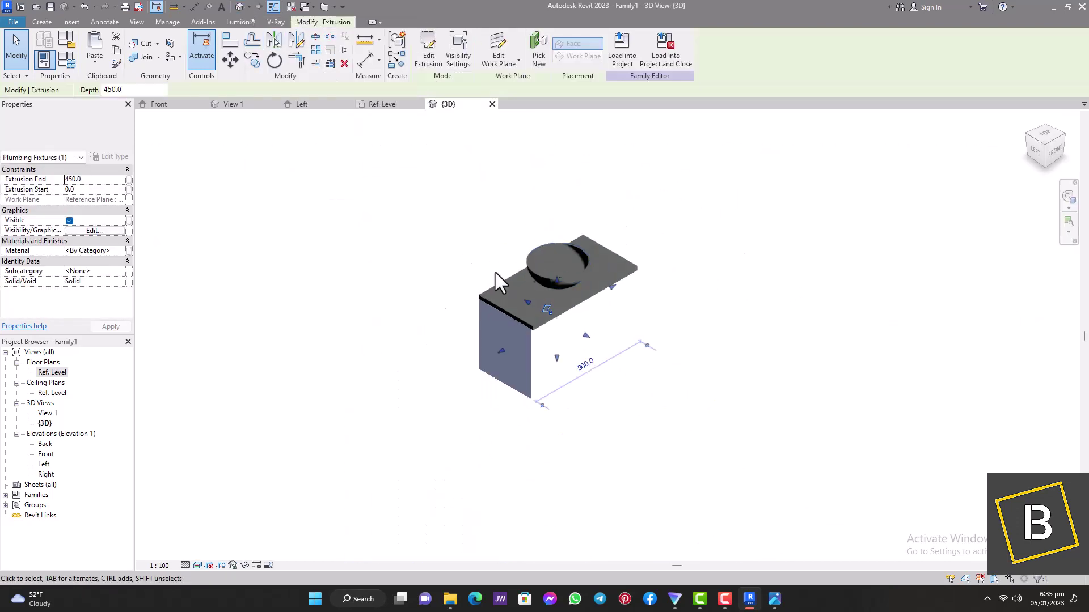
{"action": "double_click", "coordinate": [52, 372]}
{"action": "left_click_drag", "start_coordinate": [702, 229], "coordinate": [698, 138]}
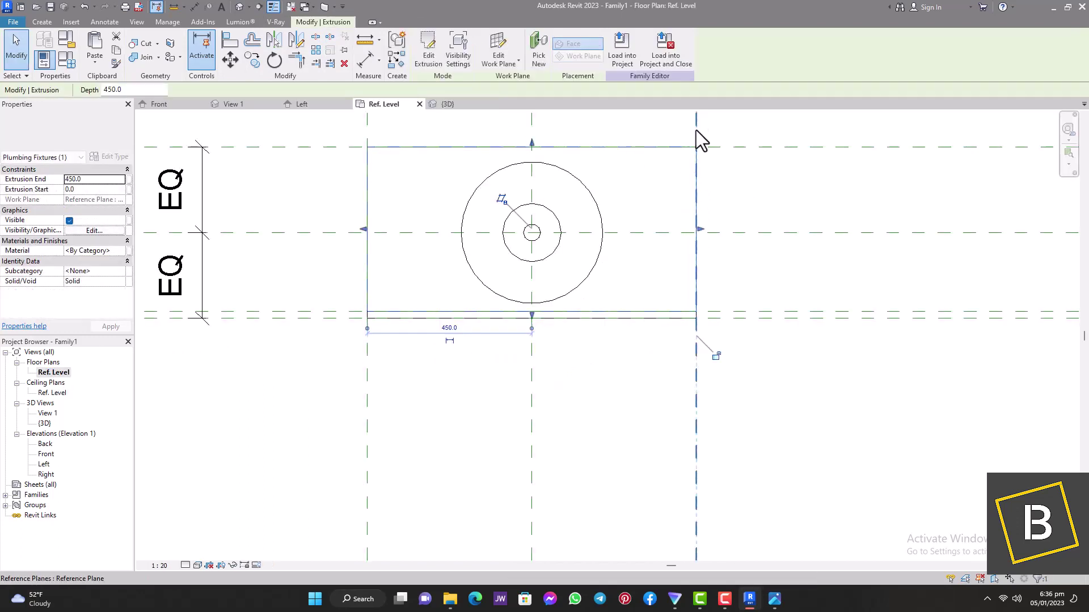
{"action": "left_click_drag", "start_coordinate": [362, 233], "coordinate": [359, 142]}
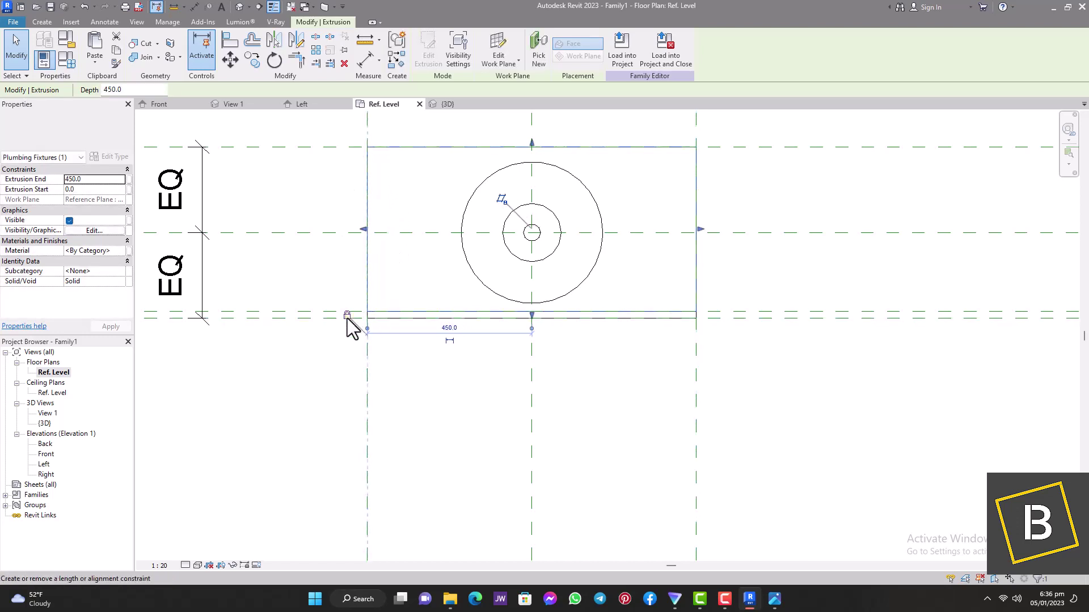
{"action": "left_click", "coordinate": [297, 208]}
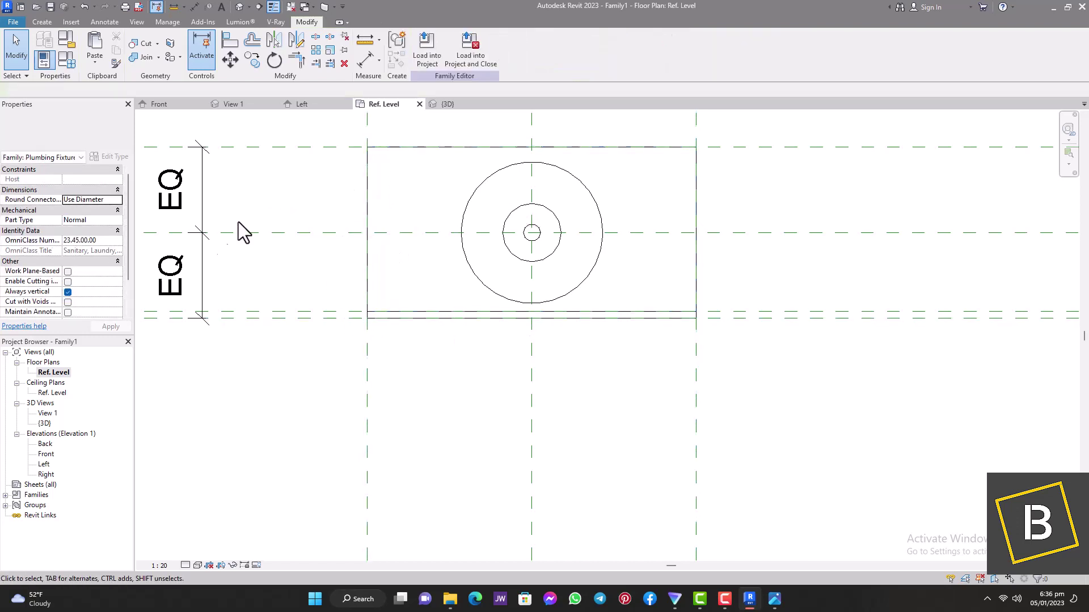
Step: Inspect the cabinet body beneath the countertop in the 3D view and the Front elevation
{"action": "scroll", "coordinate": [289, 306], "scroll_direction": "down", "scroll_amount": 4}
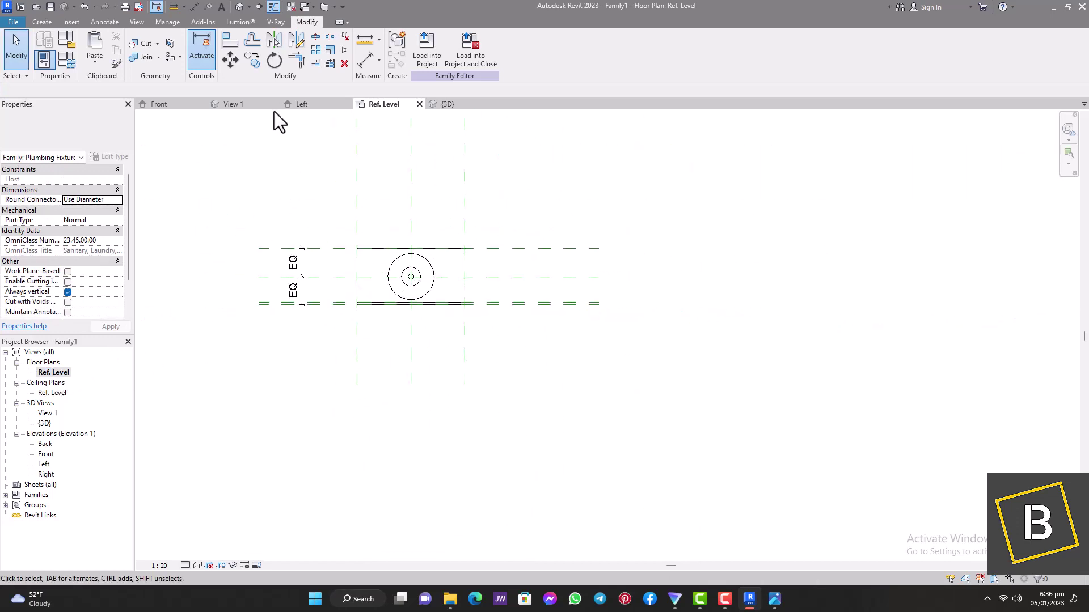
{"action": "left_click", "coordinate": [238, 9]}
{"action": "scroll", "coordinate": [573, 346], "scroll_direction": "up", "scroll_amount": 4}
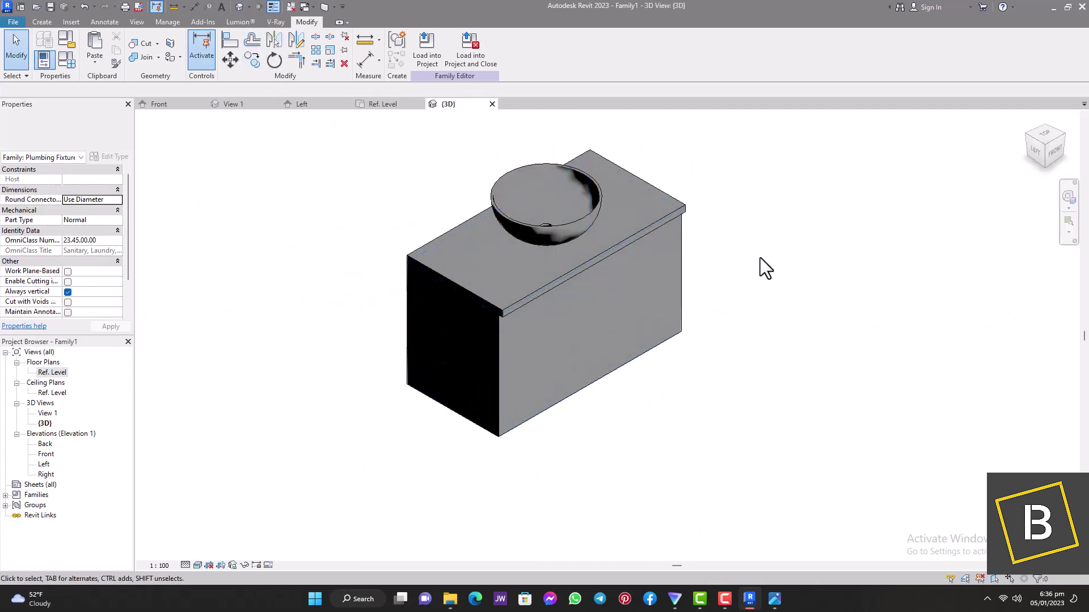
{"action": "double_click", "coordinate": [45, 454]}
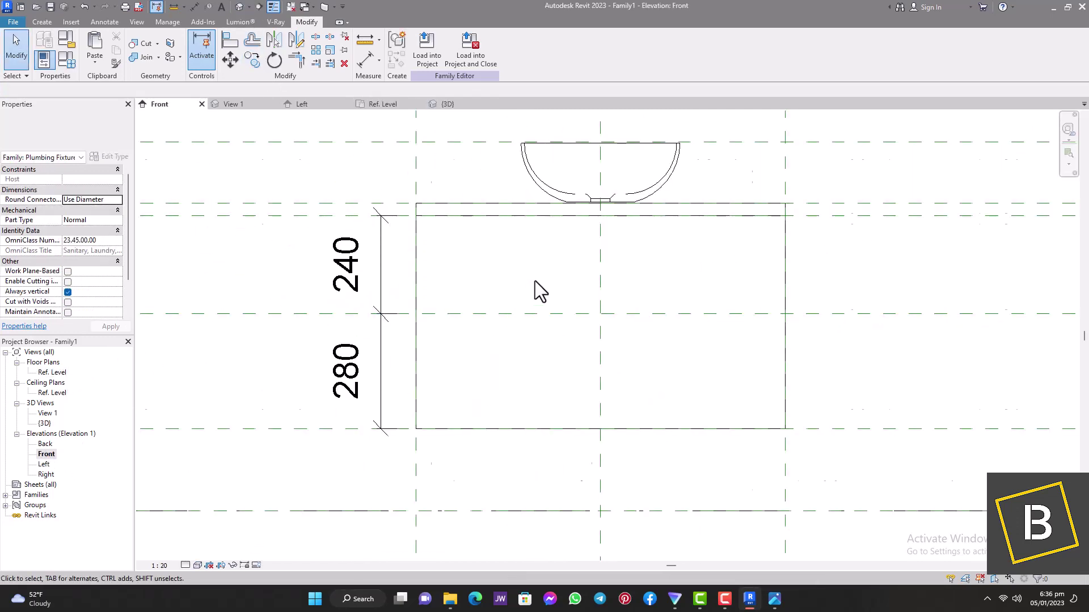
{"action": "scroll", "coordinate": [535, 281], "scroll_direction": "down", "scroll_amount": 2}
{"action": "scroll", "coordinate": [451, 264], "scroll_direction": "down", "scroll_amount": 1}
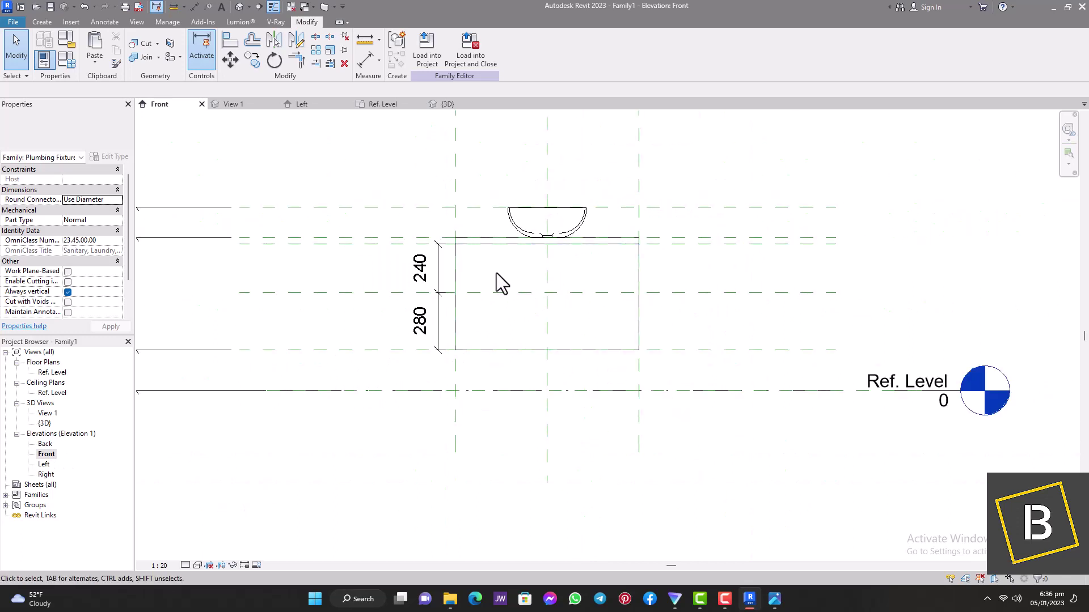
{"action": "scroll", "coordinate": [495, 274], "scroll_direction": "up", "scroll_amount": 1}
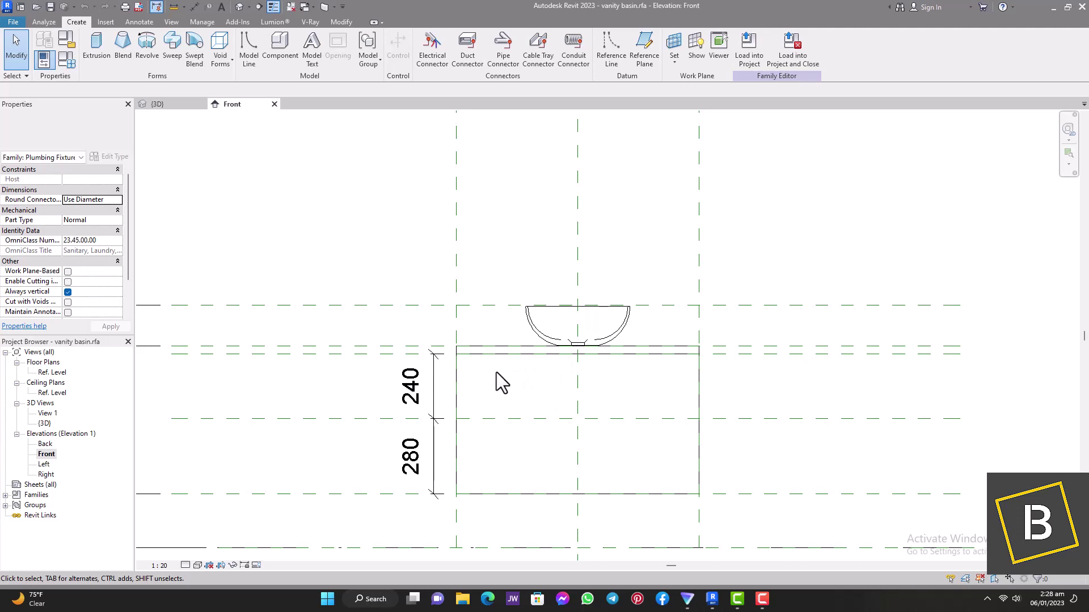
Step: Copy the reference plane at the countertop's underside to a position a short distance below it, using the Multiple option
{"action": "left_click", "coordinate": [389, 355]}
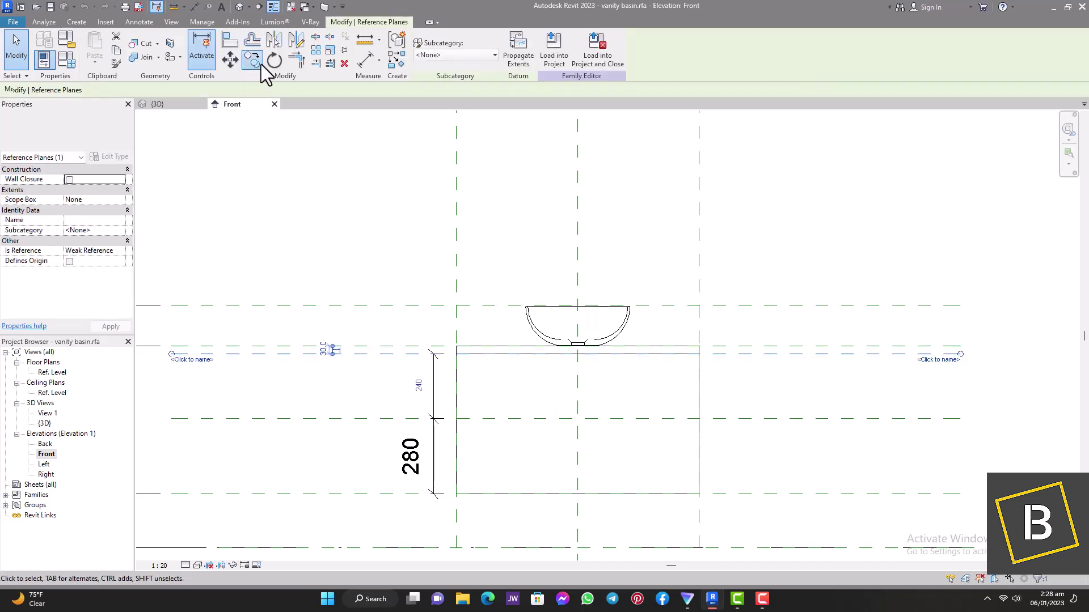
{"action": "left_click", "coordinate": [261, 64]}
{"action": "left_click", "coordinate": [457, 355]}
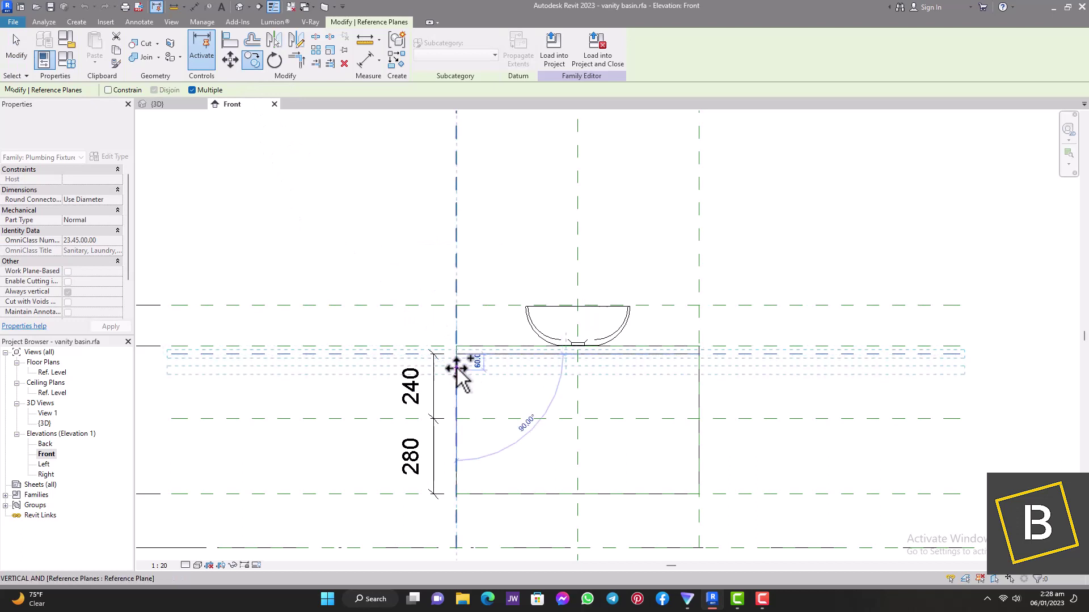
{"action": "scroll", "coordinate": [456, 366], "scroll_direction": "up", "scroll_amount": 3}
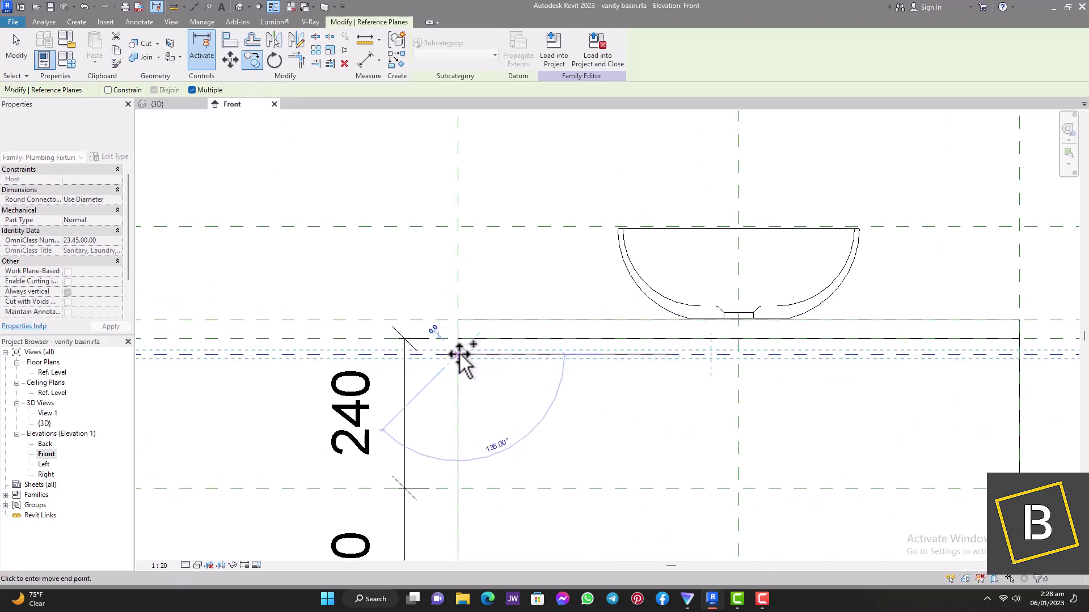
{"action": "scroll", "coordinate": [445, 278], "scroll_direction": "down", "scroll_amount": 2}
{"action": "scroll", "coordinate": [446, 278], "scroll_direction": "down", "scroll_amount": 1}
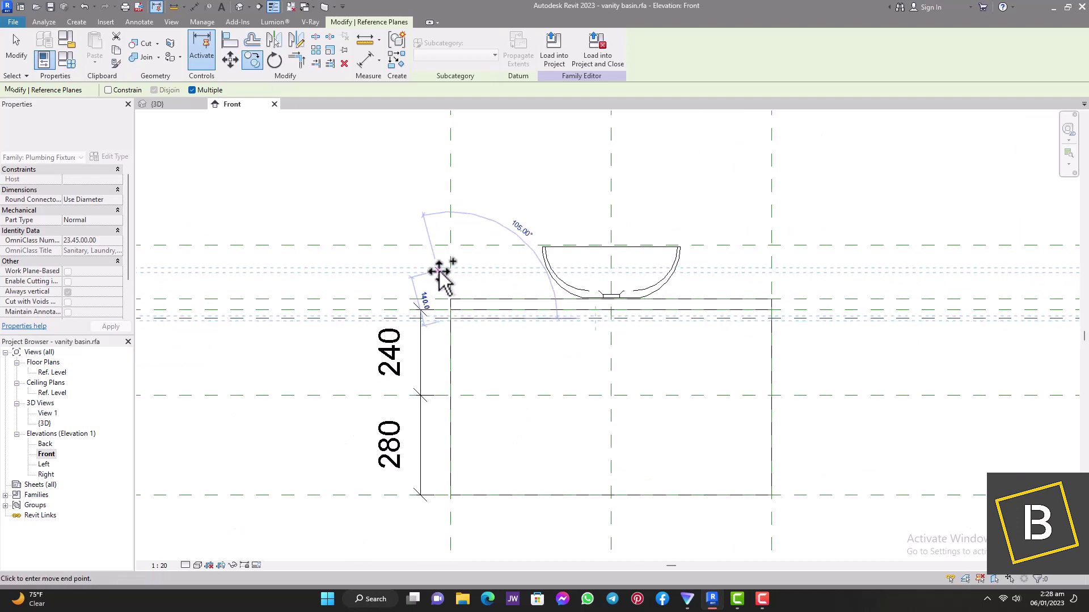
{"action": "key", "text": "Escape"}
{"action": "key", "text": "Escape"}
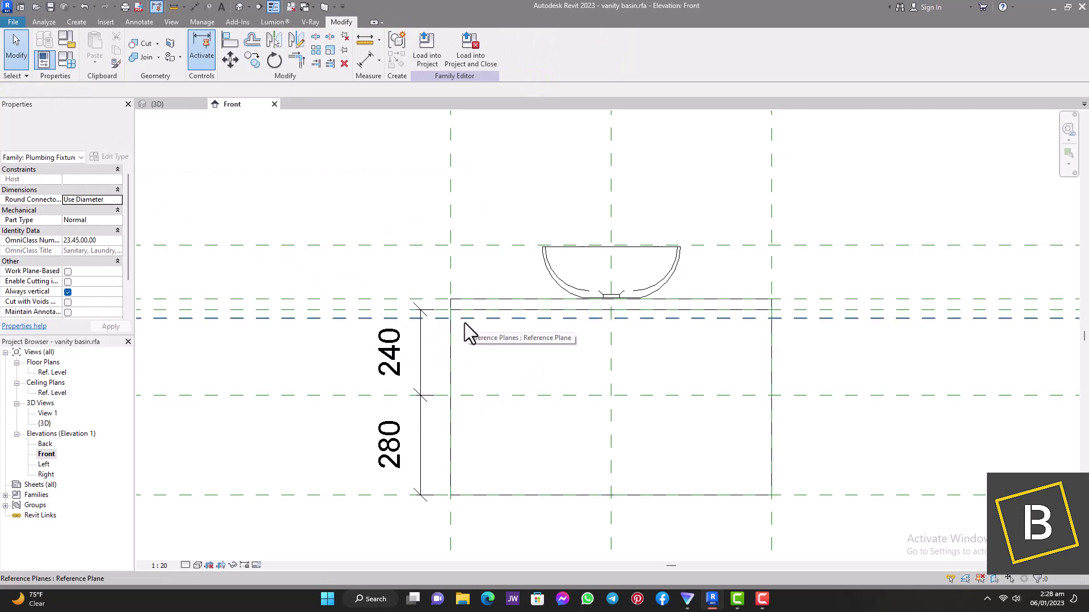
Step: Copy the reference plane at the cabinet's mid-height to a position about 30 mm below it
{"action": "left_click", "coordinate": [373, 400]}
{"action": "left_click", "coordinate": [249, 64]}
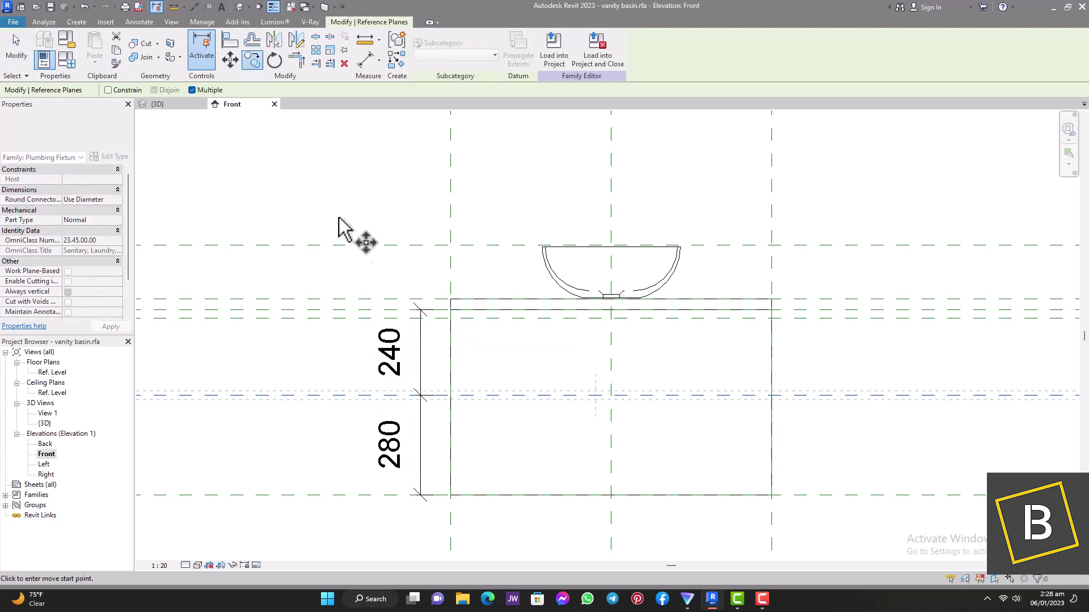
{"action": "scroll", "coordinate": [454, 404], "scroll_direction": "up", "scroll_amount": 4}
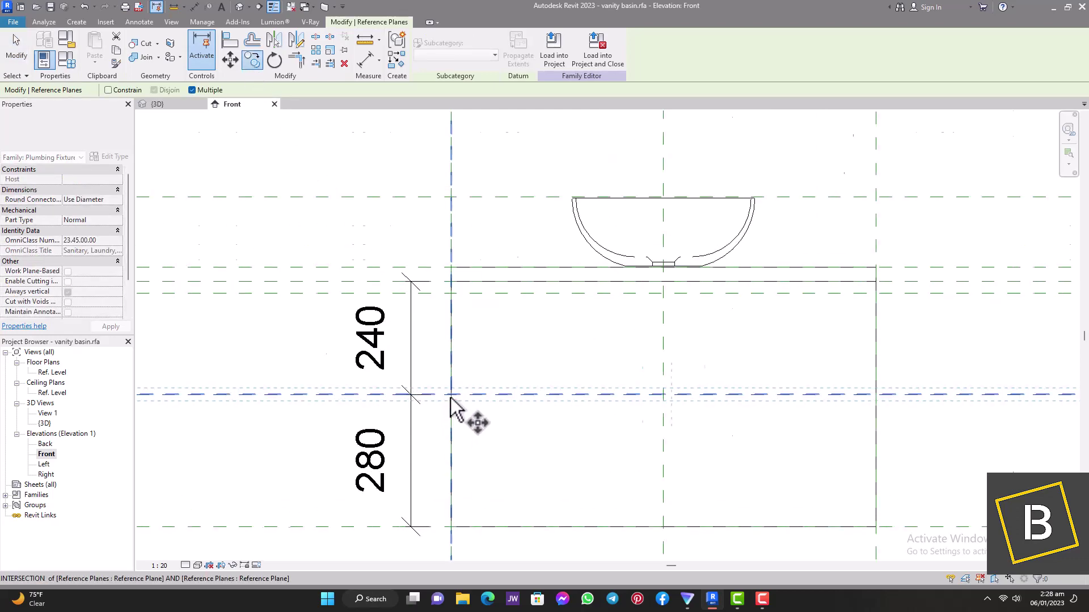
{"action": "left_click", "coordinate": [451, 390]}
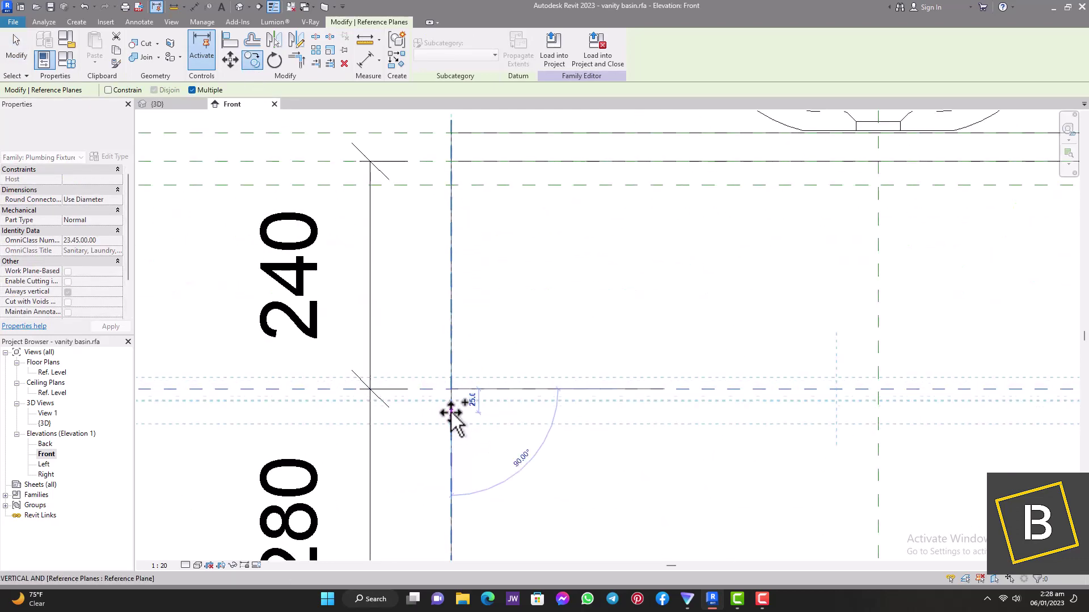
{"action": "left_click", "coordinate": [452, 418]}
{"action": "scroll", "coordinate": [452, 369], "scroll_direction": "down", "scroll_amount": 2}
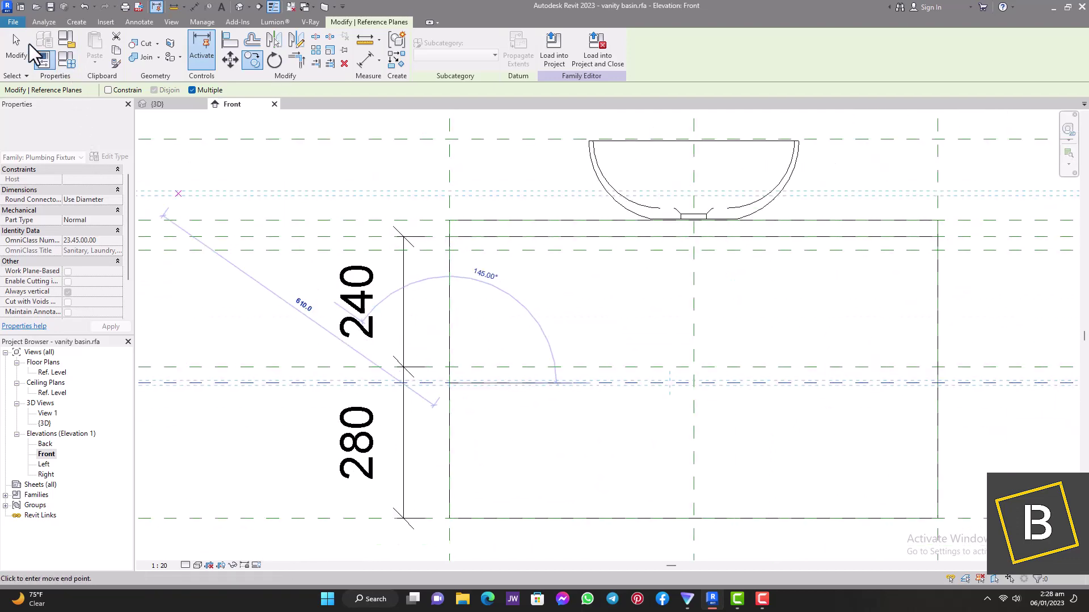
{"action": "left_click", "coordinate": [16, 51]}
Step: Add aligned dimensions between the countertop-underside plane and its copy, and between the mid-height plane and its copy
{"action": "left_click", "coordinate": [194, 7]}
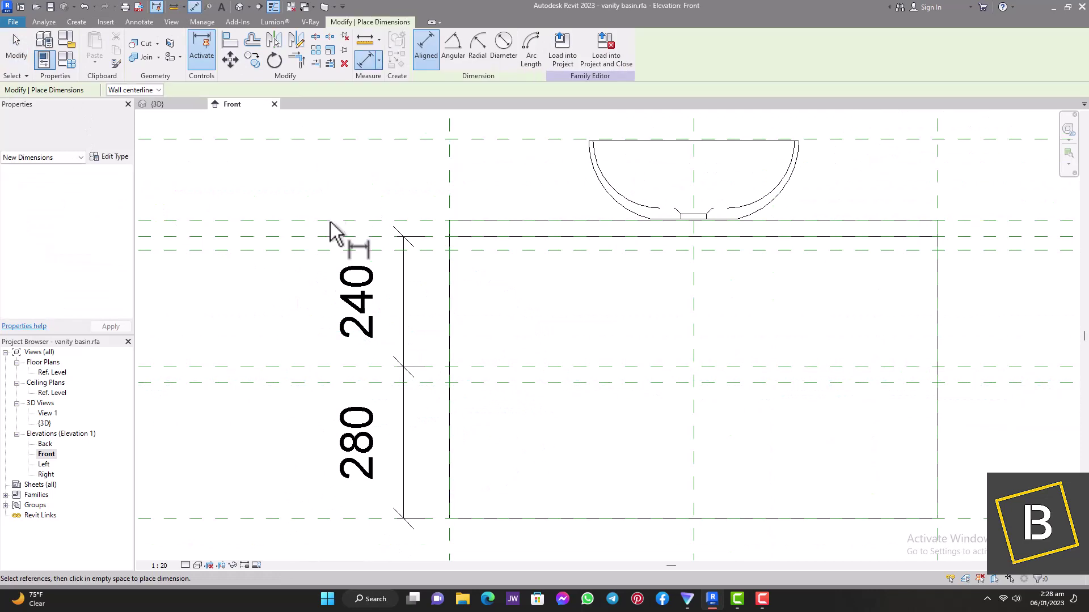
{"action": "left_click", "coordinate": [332, 250]}
{"action": "scroll", "coordinate": [300, 267], "scroll_direction": "down", "scroll_amount": 1}
{"action": "left_click", "coordinate": [278, 278]}
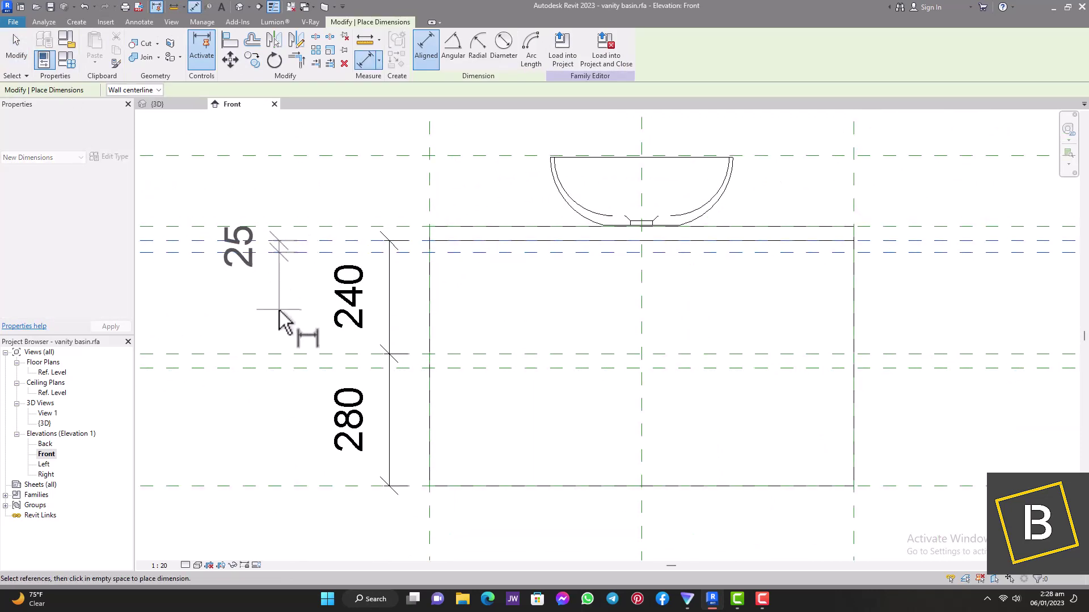
{"action": "left_click", "coordinate": [287, 354]}
{"action": "left_click", "coordinate": [288, 367]}
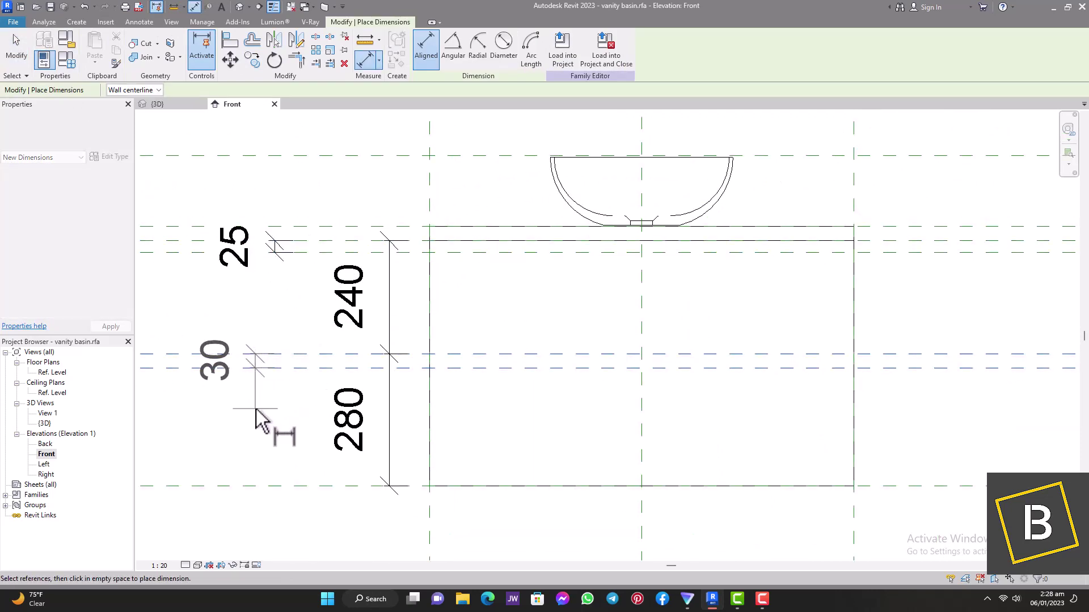
{"action": "left_click", "coordinate": [274, 418]}
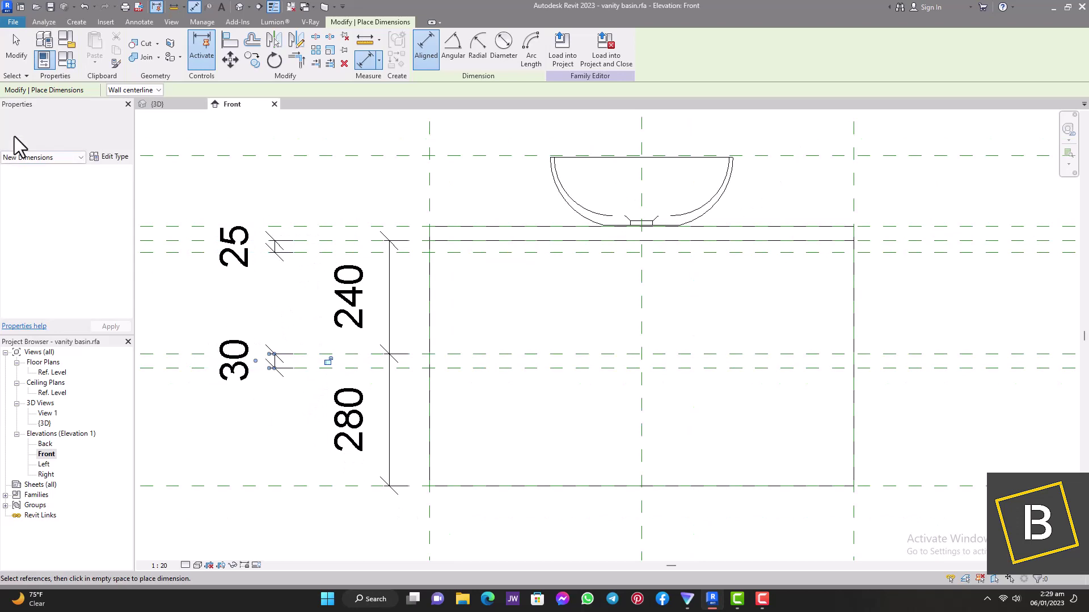
{"action": "left_click", "coordinate": [17, 57]}
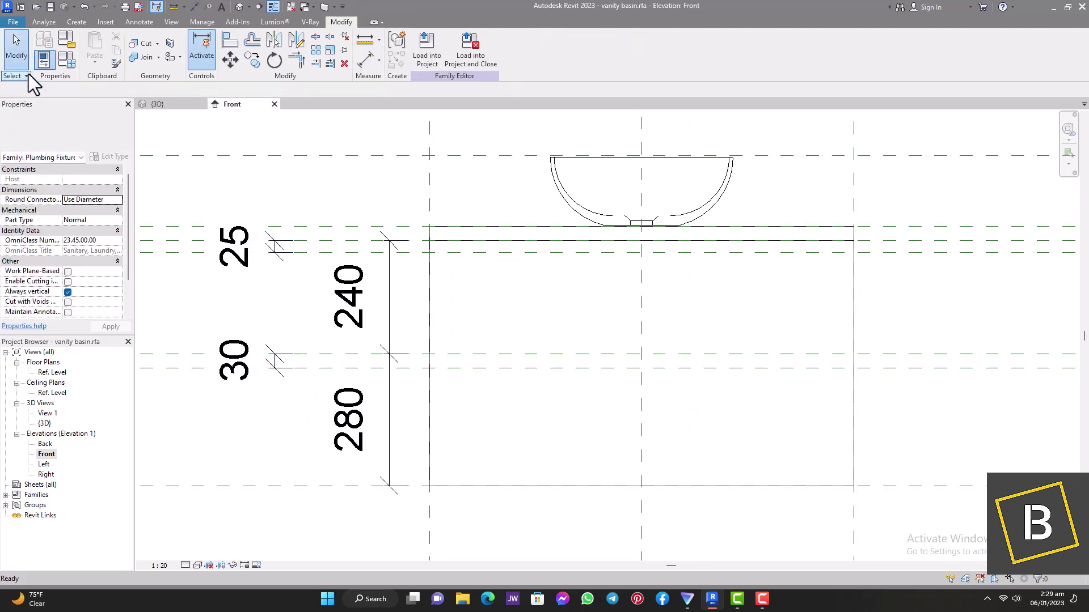
Step: Set the spacing between the mid-height reference plane and its copy to 25 mm
{"action": "left_click", "coordinate": [466, 367]}
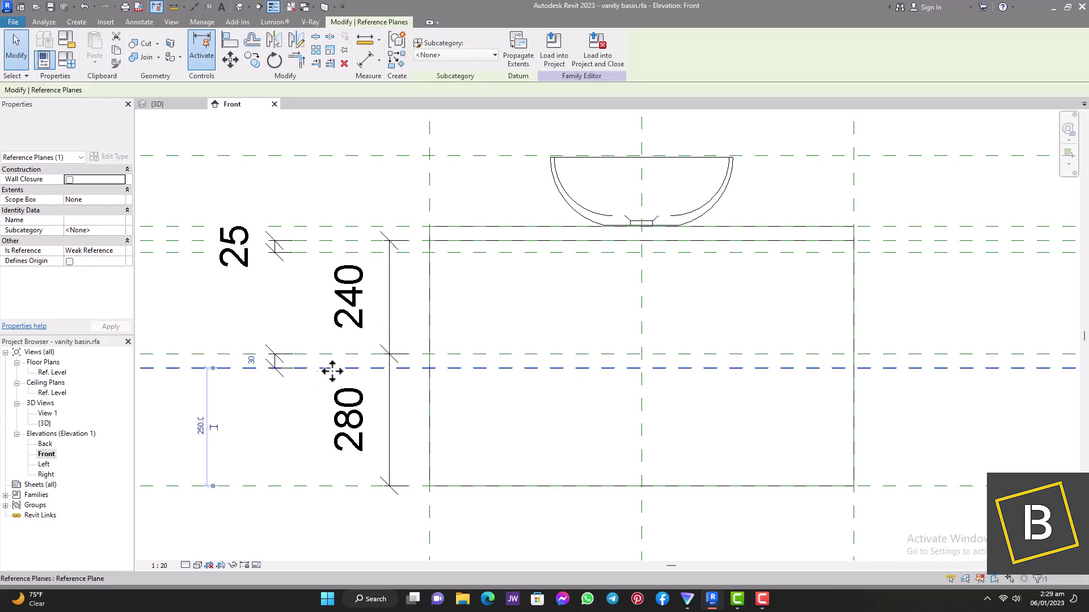
{"action": "left_click", "coordinate": [250, 361]}
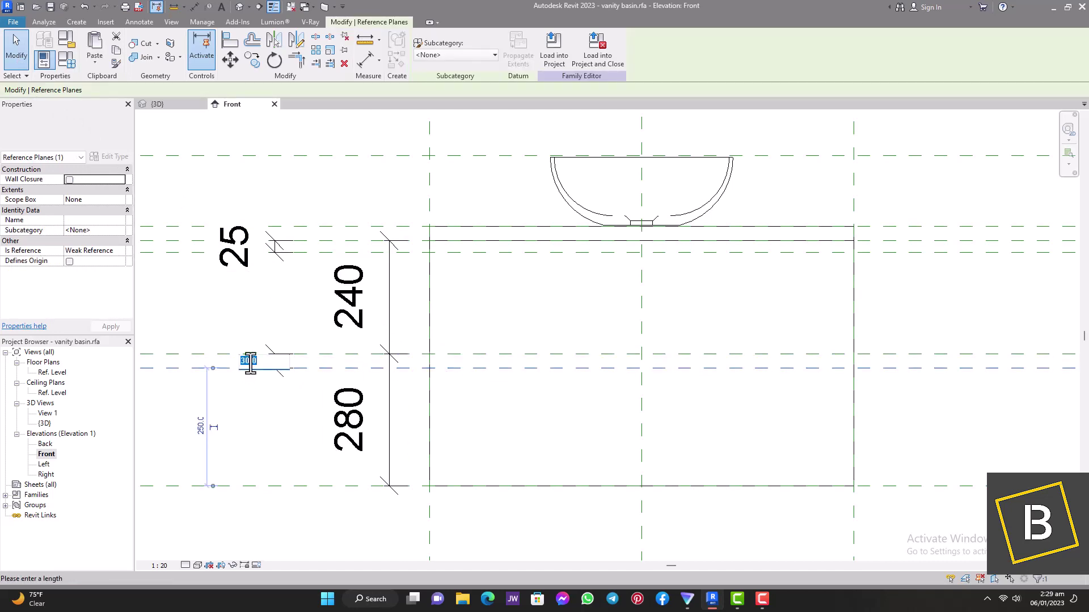
{"action": "key", "text": "Return"}
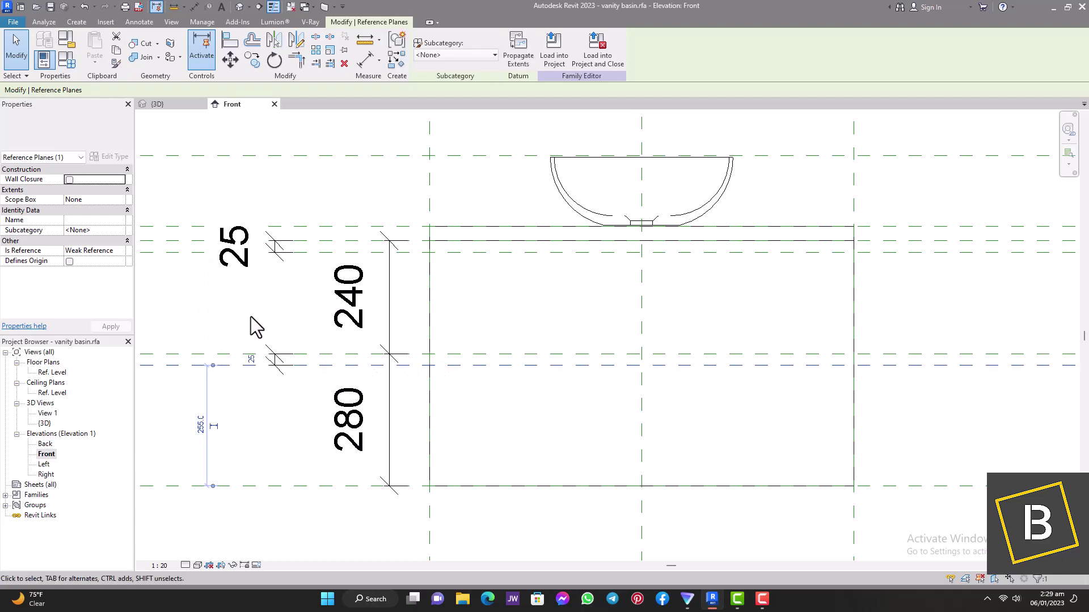
{"action": "key", "text": "Escape"}
{"action": "scroll", "coordinate": [251, 317], "scroll_direction": "down", "scroll_amount": 3}
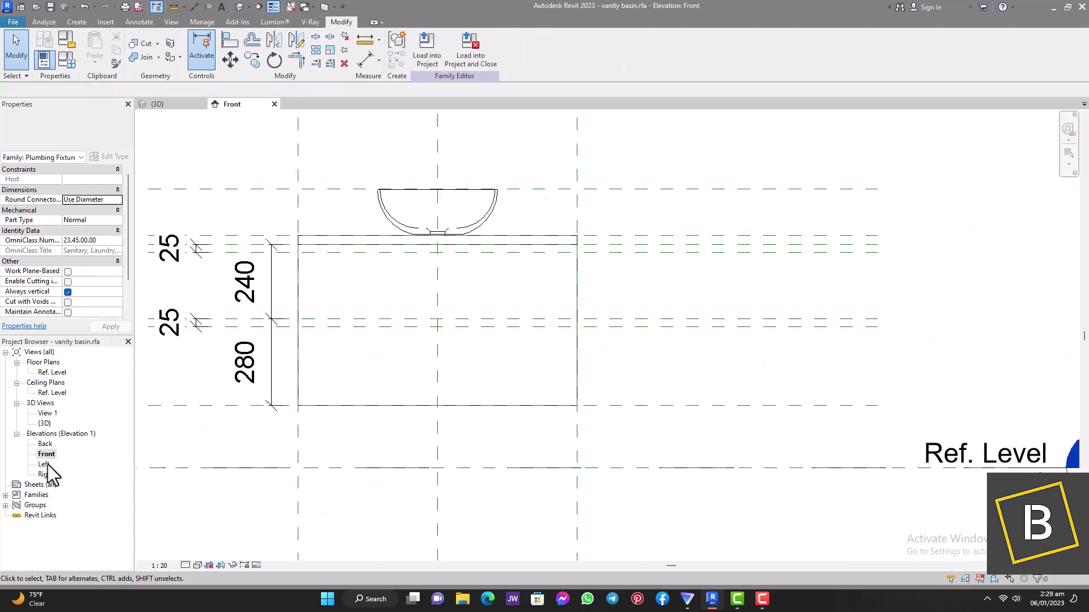
Step: In the Left elevation, start an extrusion and sketch the upper front panel's outer vertical edge and its 20 mm bottom edge between the front planes
{"action": "double_click", "coordinate": [44, 464]}
{"action": "left_click", "coordinate": [76, 22]}
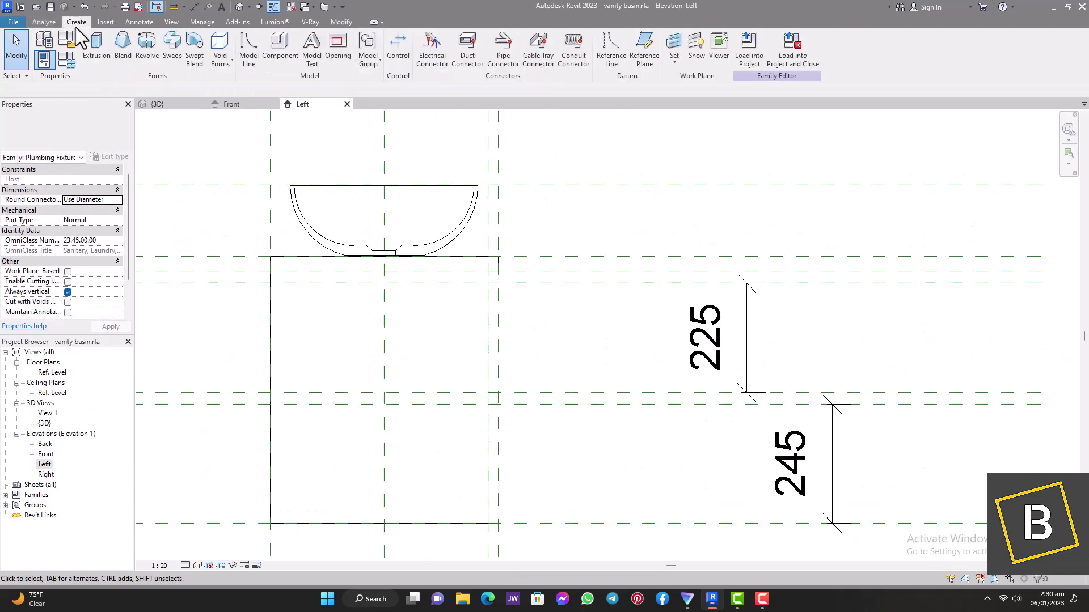
{"action": "left_click", "coordinate": [109, 50]}
{"action": "scroll", "coordinate": [477, 258], "scroll_direction": "up", "scroll_amount": 2}
{"action": "left_click", "coordinate": [503, 263]}
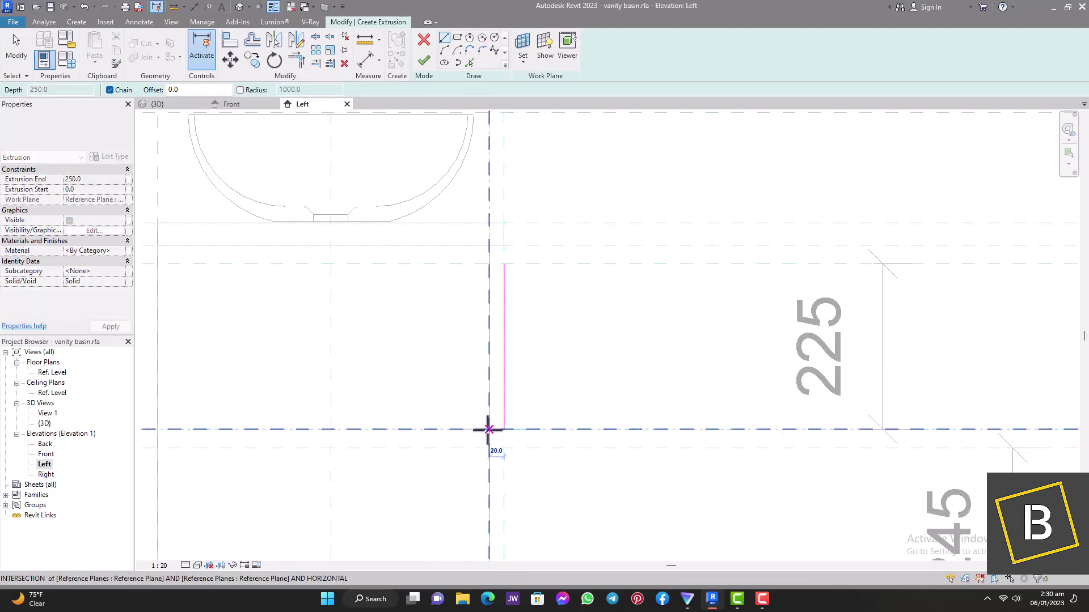
{"action": "scroll", "coordinate": [489, 429], "scroll_direction": "up", "scroll_amount": 4}
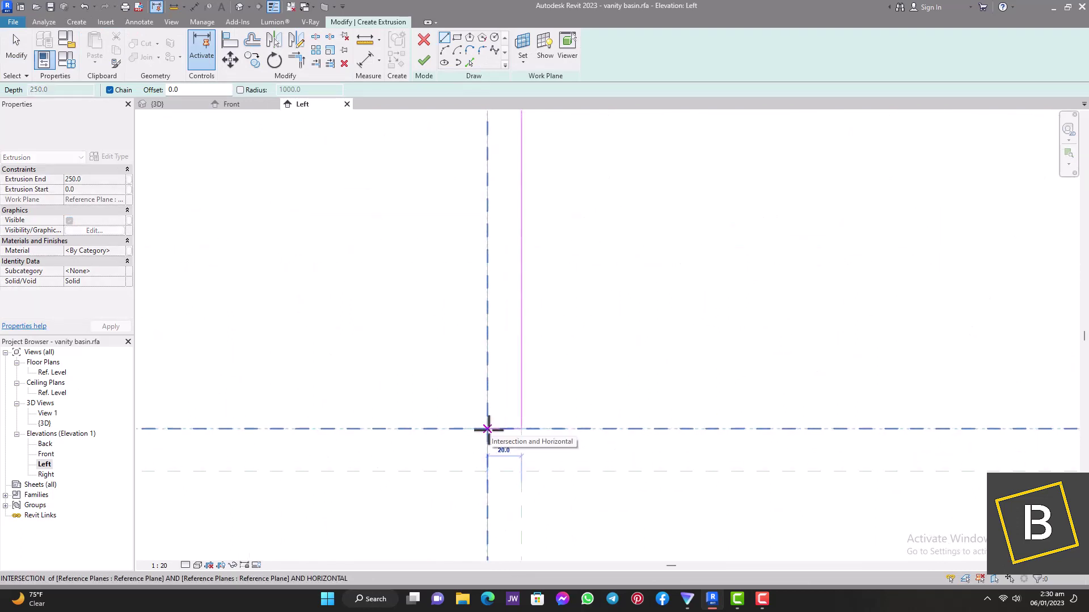
{"action": "scroll", "coordinate": [486, 429], "scroll_direction": "up", "scroll_amount": 5}
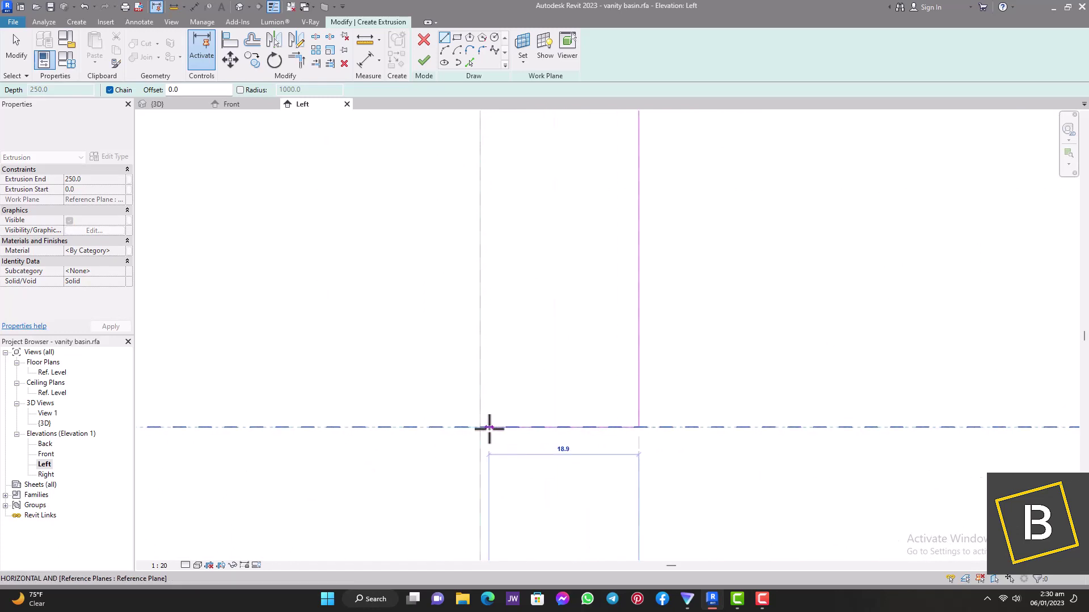
{"action": "left_click", "coordinate": [481, 426]}
{"action": "scroll", "coordinate": [479, 434], "scroll_direction": "down", "scroll_amount": 4}
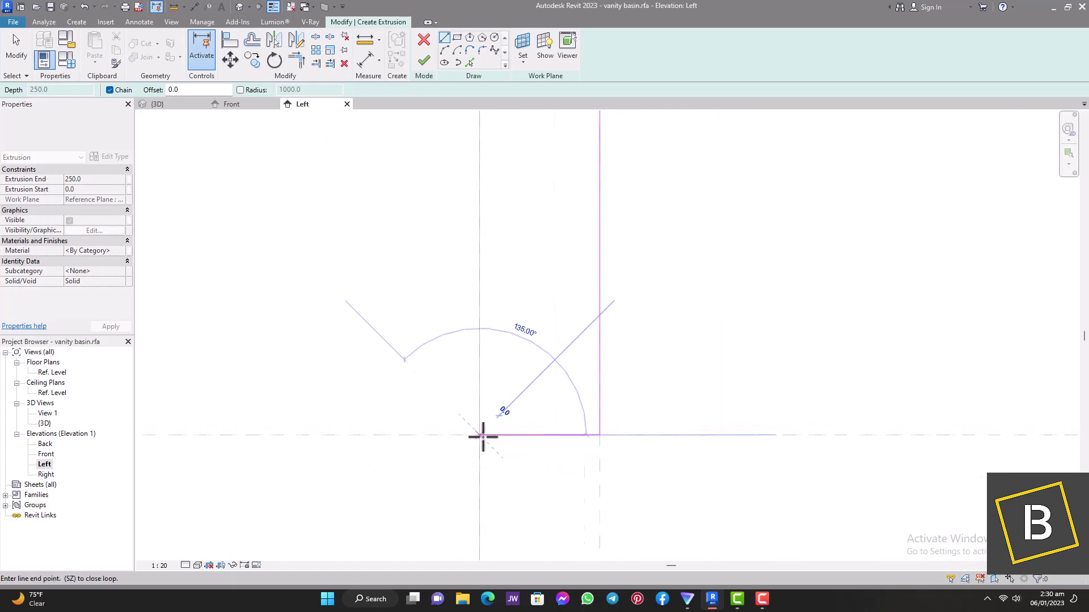
Step: Complete the upper panel profile with a 210 mm inner edge and a stepped, 45-degree notch closing at the upper reference plane
{"action": "scroll", "coordinate": [480, 393], "scroll_direction": "down", "scroll_amount": 4}
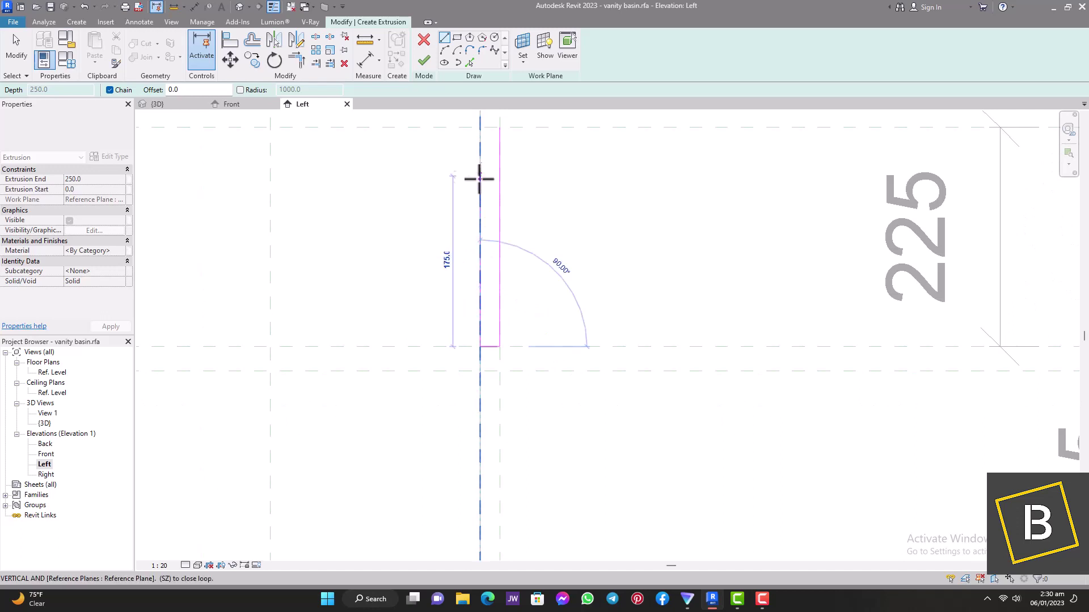
{"action": "scroll", "coordinate": [479, 136], "scroll_direction": "up", "scroll_amount": 4}
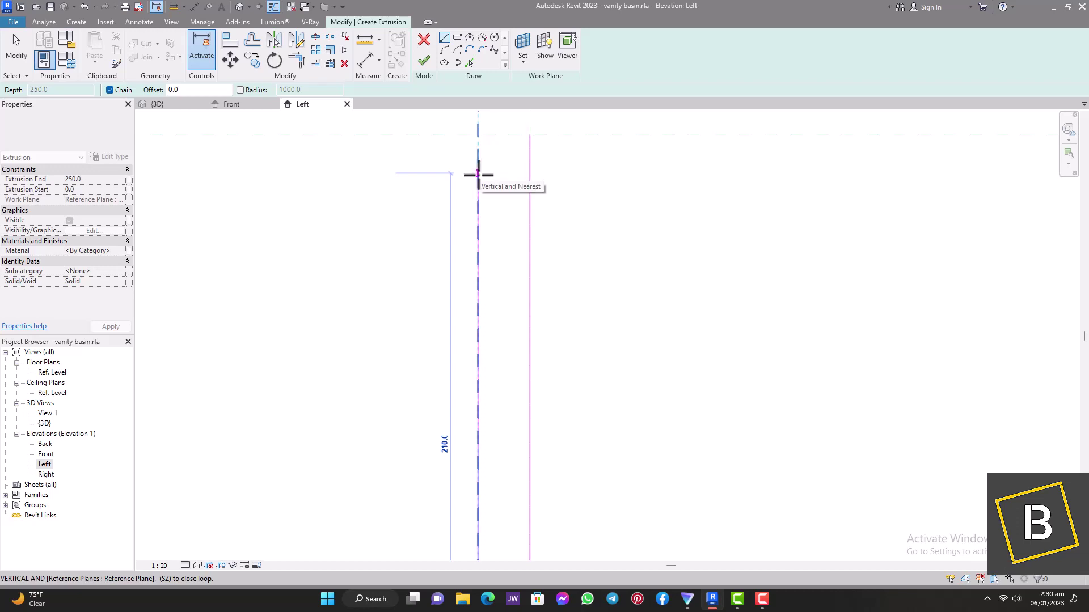
{"action": "left_click", "coordinate": [477, 174]}
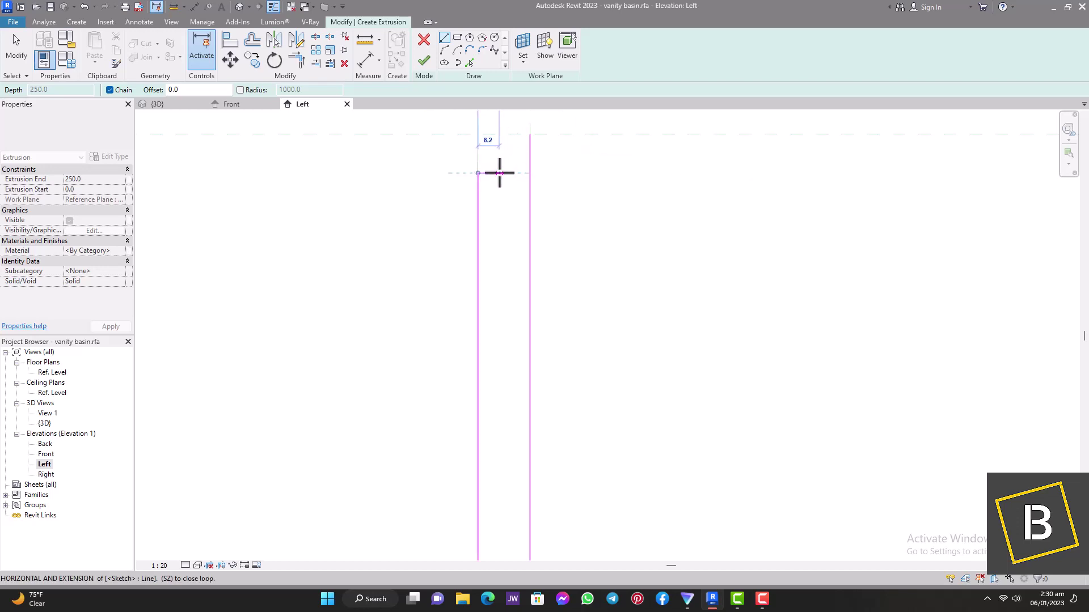
{"action": "left_click", "coordinate": [498, 173]}
{"action": "scroll", "coordinate": [437, 243], "scroll_direction": "up", "scroll_amount": 2}
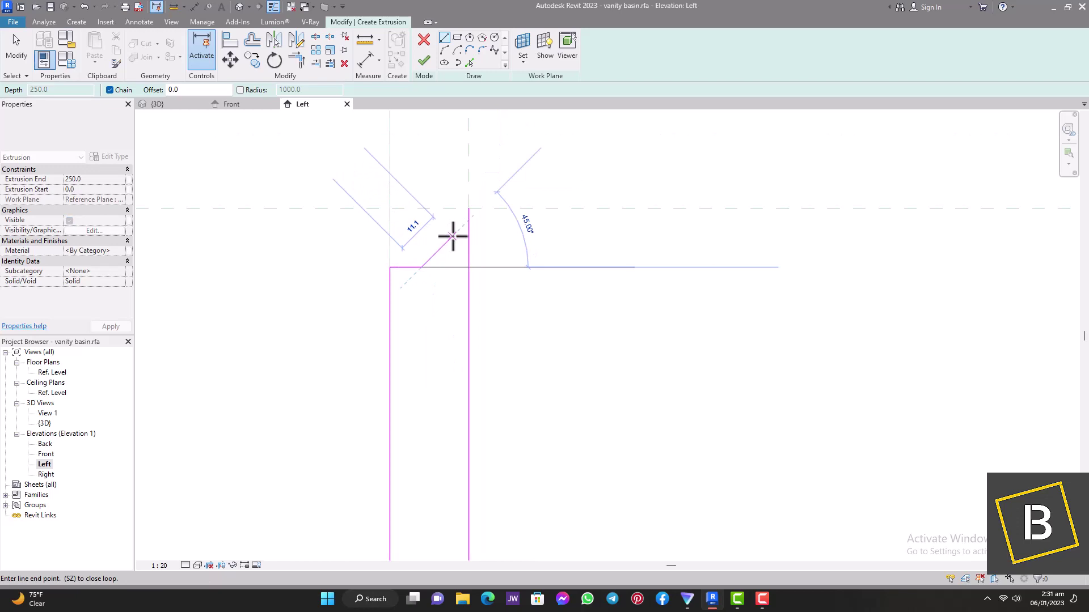
{"action": "left_click", "coordinate": [454, 235]}
{"action": "left_click", "coordinate": [453, 208]}
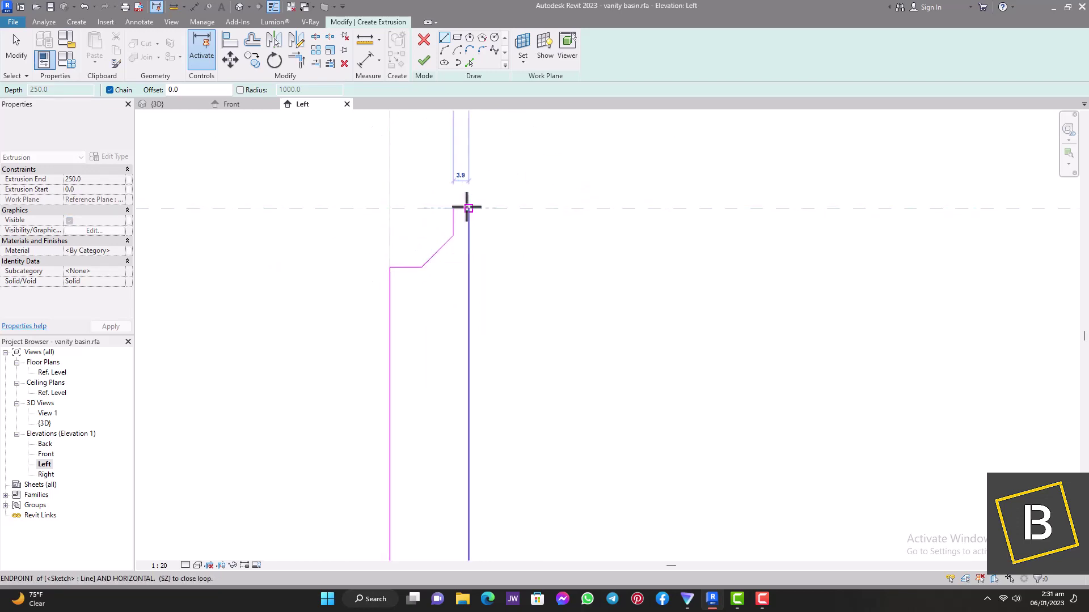
{"action": "left_click", "coordinate": [467, 208]}
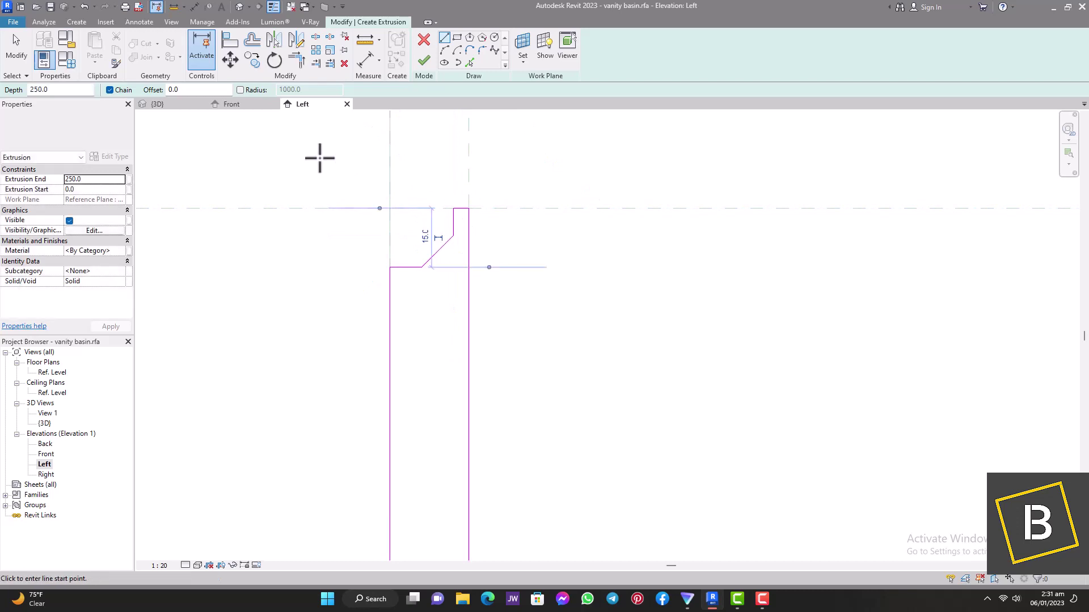
{"action": "left_click", "coordinate": [16, 48]}
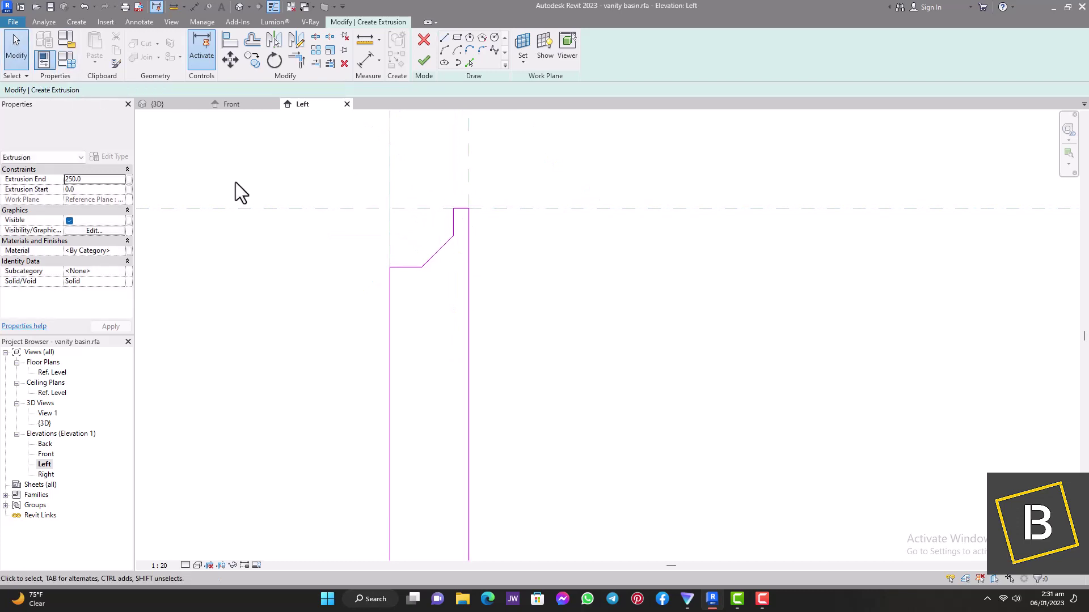
{"action": "left_click", "coordinate": [434, 255]}
{"action": "scroll", "coordinate": [434, 256], "scroll_direction": "up", "scroll_amount": 2}
{"action": "left_click_drag", "start_coordinate": [446, 259], "coordinate": [437, 244]}
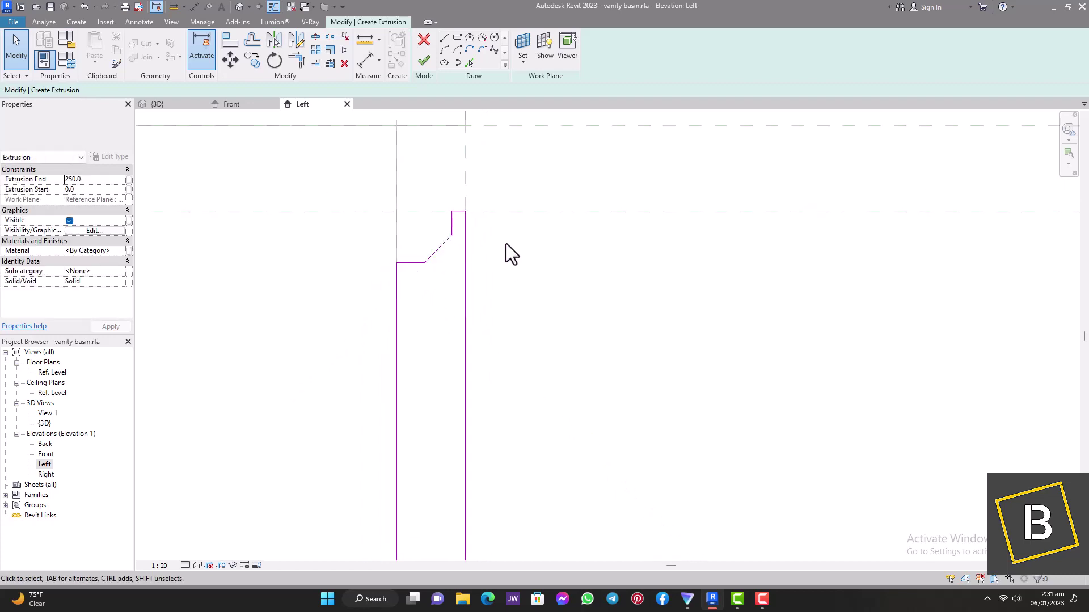
{"action": "scroll", "coordinate": [428, 224], "scroll_direction": "down", "scroll_amount": 4}
Step: Copy the whole upper panel profile straight down so its bottom edge sits on the cabinet's bottom plane
{"action": "left_click_drag", "start_coordinate": [377, 264], "coordinate": [378, 264]}
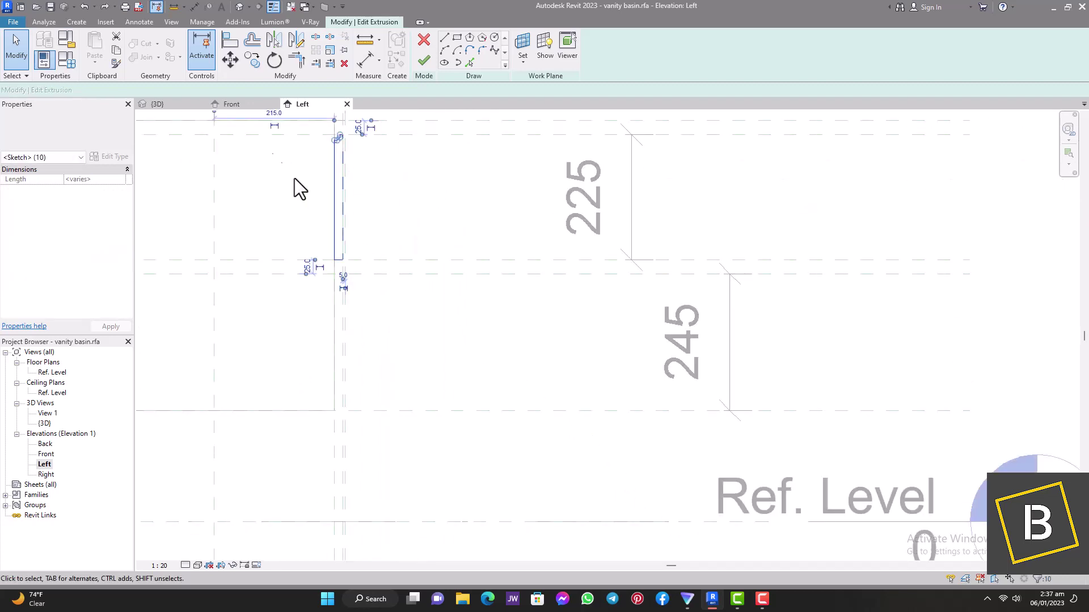
{"action": "left_click", "coordinate": [252, 59]}
{"action": "scroll", "coordinate": [352, 284], "scroll_direction": "up", "scroll_amount": 3}
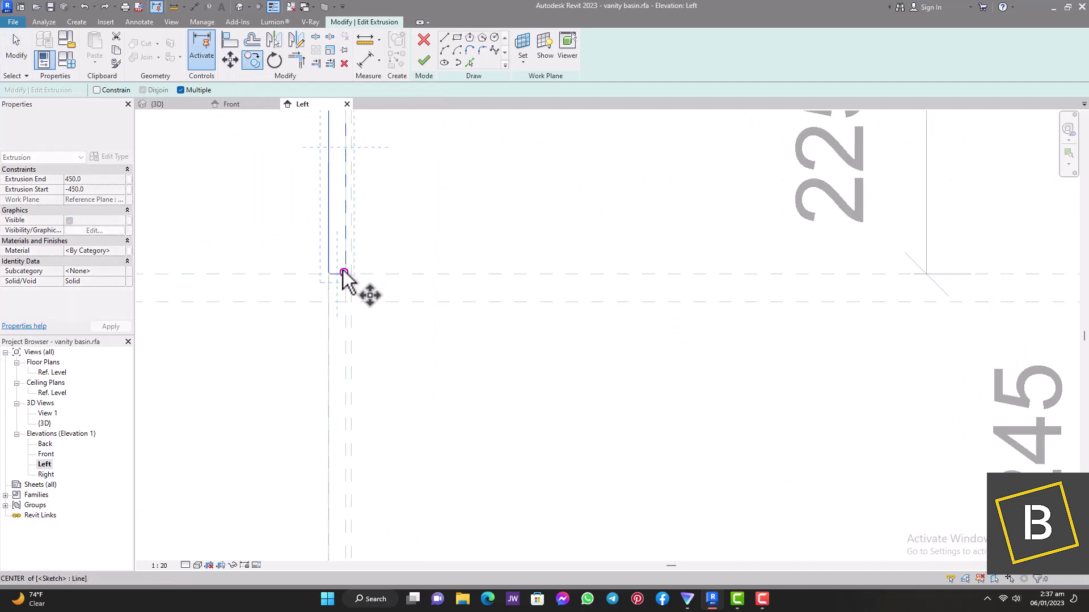
{"action": "left_click", "coordinate": [337, 276]}
{"action": "scroll", "coordinate": [343, 295], "scroll_direction": "down", "scroll_amount": 2}
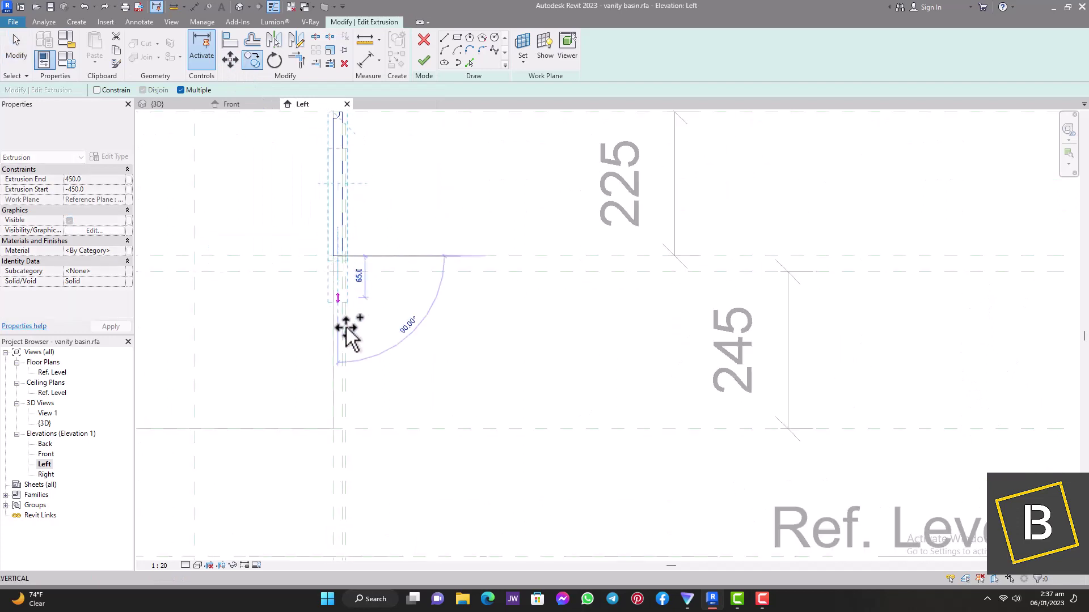
{"action": "left_click", "coordinate": [338, 430]}
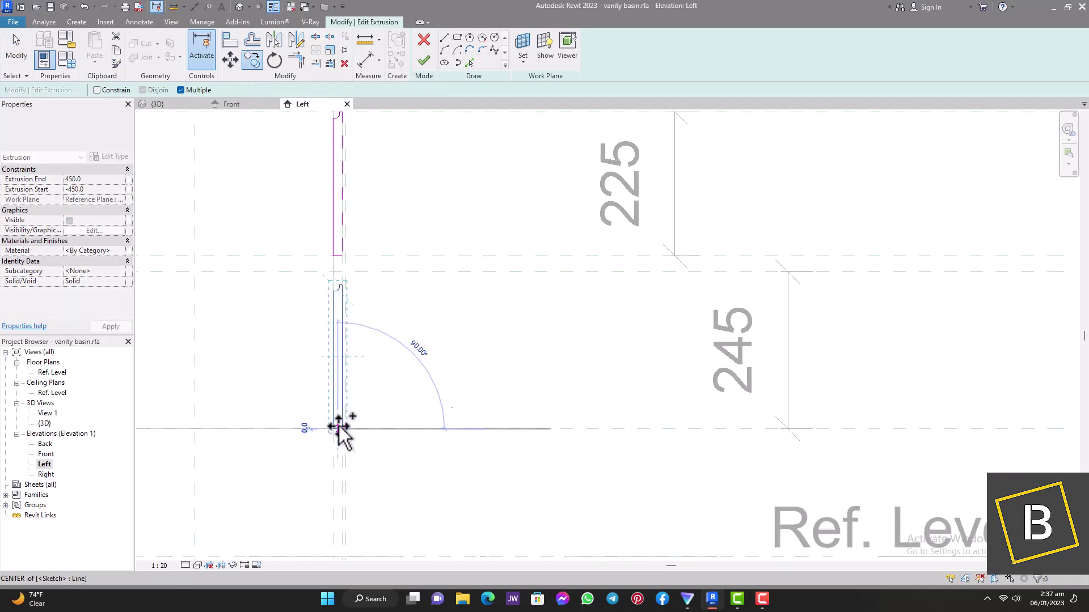
{"action": "scroll", "coordinate": [397, 295], "scroll_direction": "down", "scroll_amount": 1}
{"action": "left_click", "coordinate": [17, 57]}
Step: Move the lower profile's notched top lines up 20 mm onto the reference plane below the gap
{"action": "scroll", "coordinate": [341, 261], "scroll_direction": "up", "scroll_amount": 5}
{"action": "left_click_drag", "start_coordinate": [318, 266], "coordinate": [432, 363]}
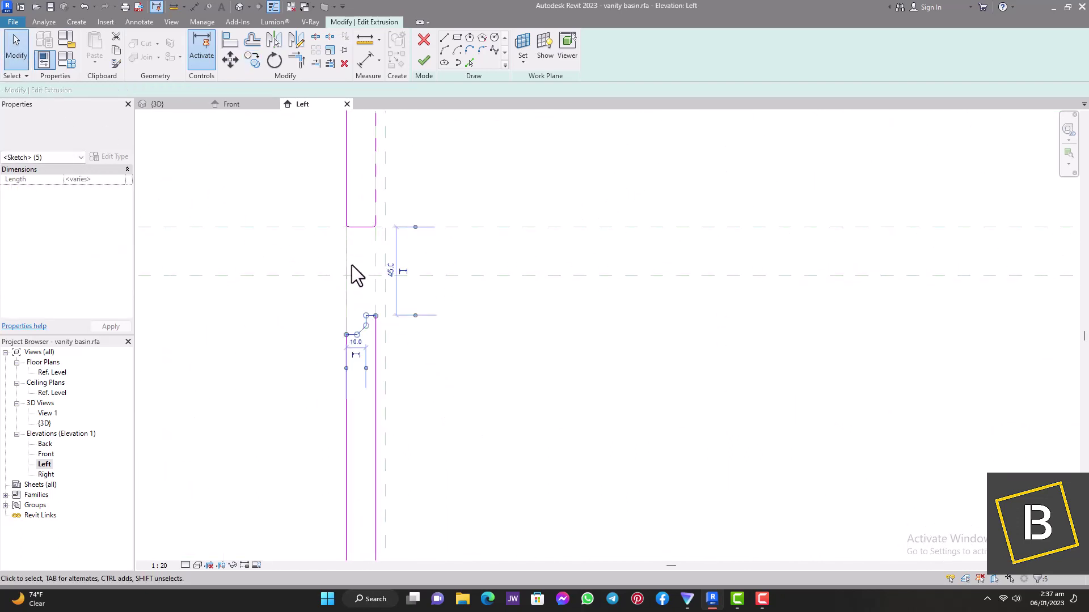
{"action": "left_click", "coordinate": [228, 60]}
{"action": "scroll", "coordinate": [377, 297], "scroll_direction": "up", "scroll_amount": 2}
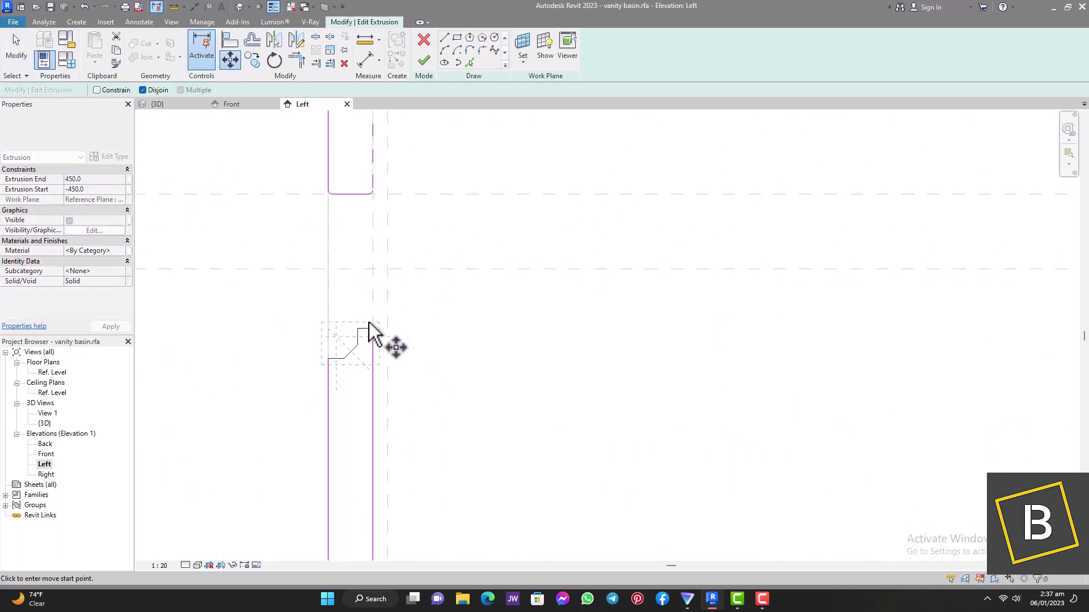
{"action": "left_click", "coordinate": [366, 330]}
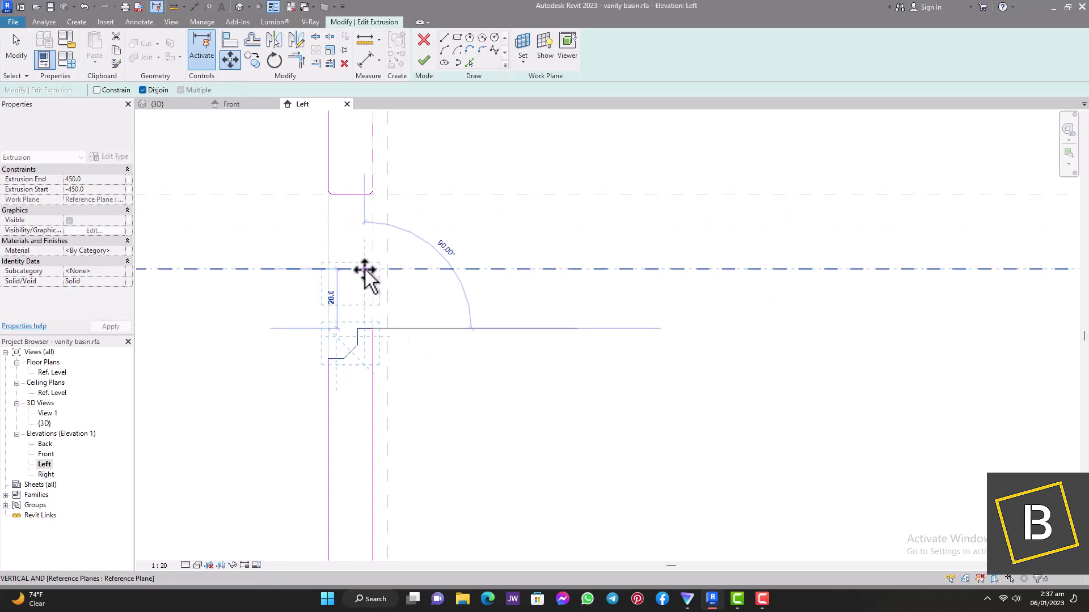
{"action": "left_click", "coordinate": [364, 272]}
Step: Use Trim/Extend to Corner to join the lower profile's vertical edges to its moved notch lines
{"action": "scroll", "coordinate": [366, 275], "scroll_direction": "down", "scroll_amount": 3}
{"action": "scroll", "coordinate": [361, 264], "scroll_direction": "up", "scroll_amount": 2}
{"action": "left_click", "coordinate": [296, 59]}
{"action": "scroll", "coordinate": [358, 292], "scroll_direction": "up", "scroll_amount": 2}
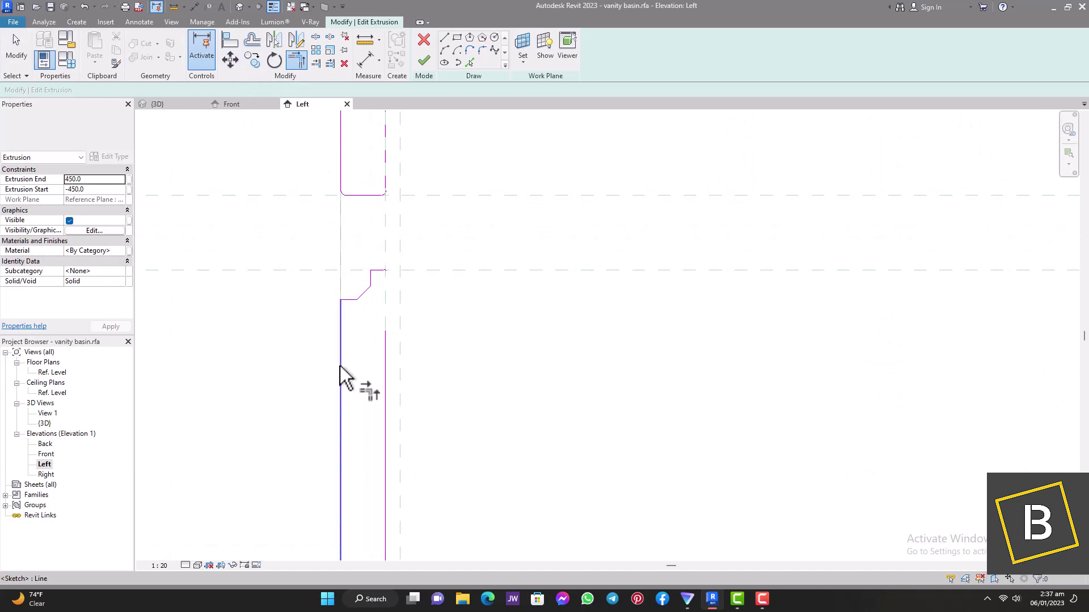
{"action": "scroll", "coordinate": [348, 295], "scroll_direction": "down", "scroll_amount": 3}
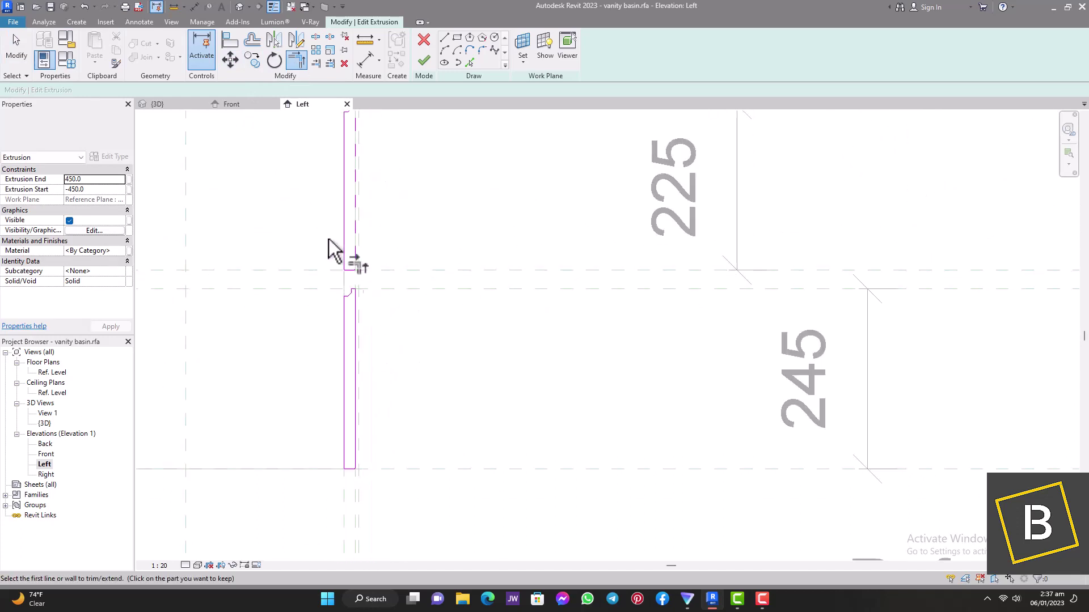
Step: Finish the sketch edit of the two notched front panels and open the Front elevation
{"action": "left_click", "coordinate": [423, 61]}
{"action": "scroll", "coordinate": [216, 321], "scroll_direction": "down", "scroll_amount": 1}
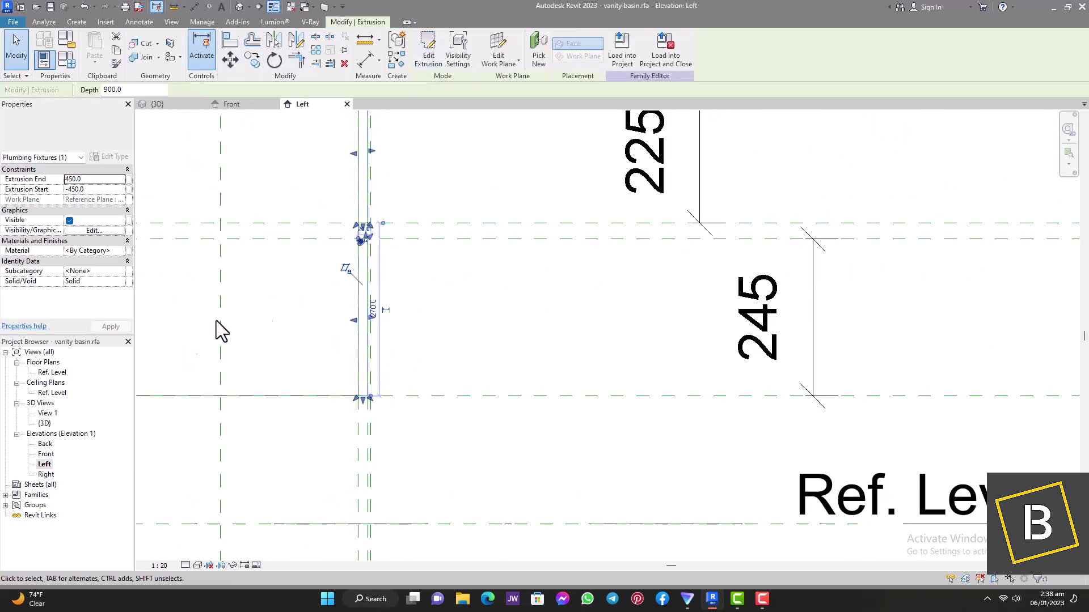
{"action": "left_click", "coordinate": [44, 455]}
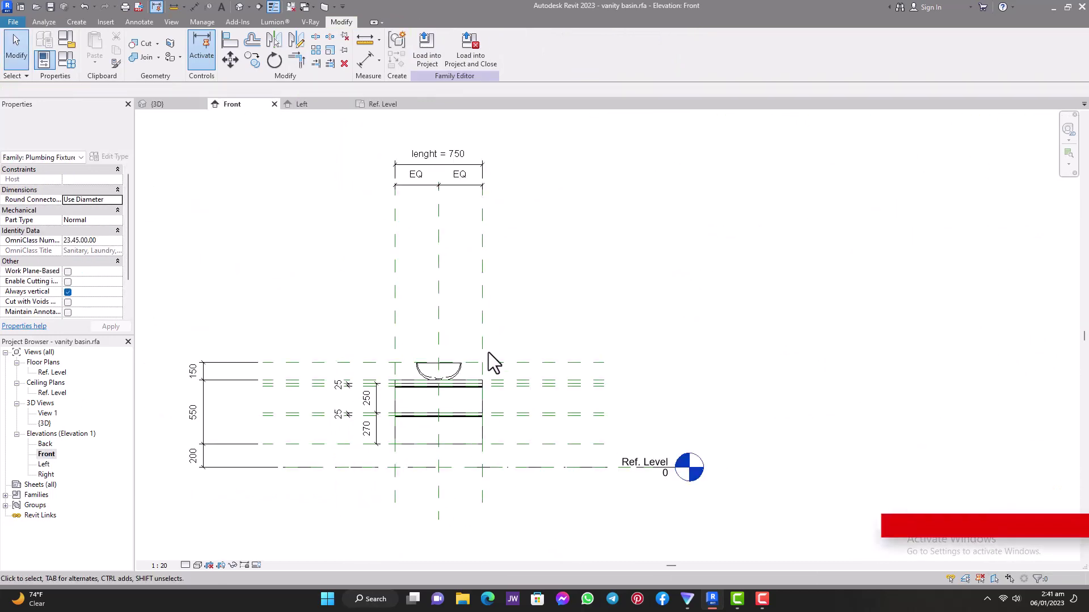
Step: Copy the reference plane at the basin's rim straight up by about 760 mm
{"action": "left_click", "coordinate": [507, 364]}
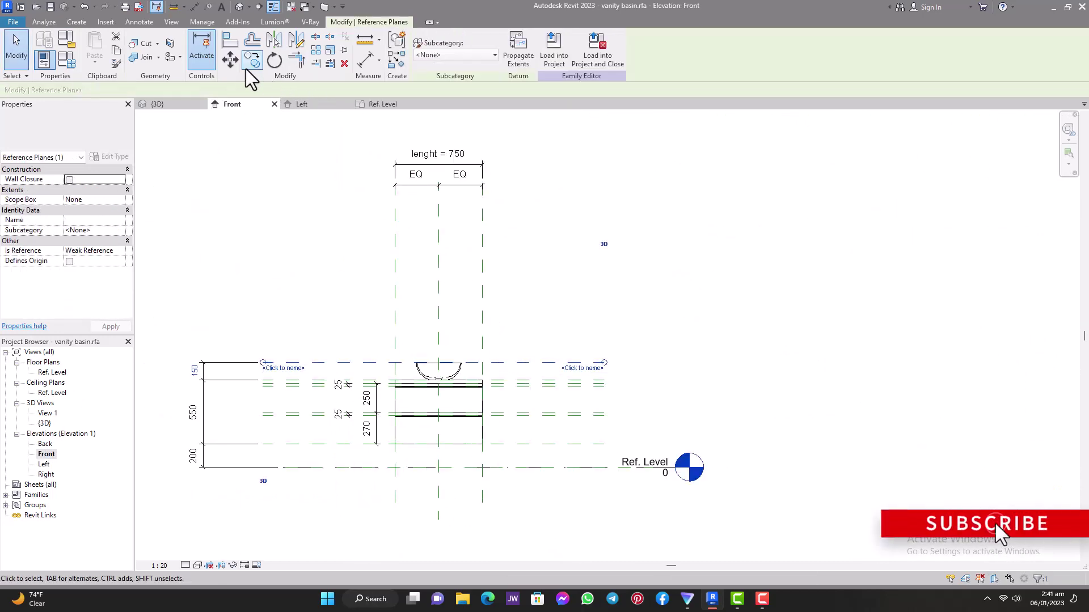
{"action": "left_click", "coordinate": [253, 59]}
{"action": "left_click", "coordinate": [499, 363]}
{"action": "left_click", "coordinate": [501, 274]}
{"action": "left_click", "coordinate": [16, 49]}
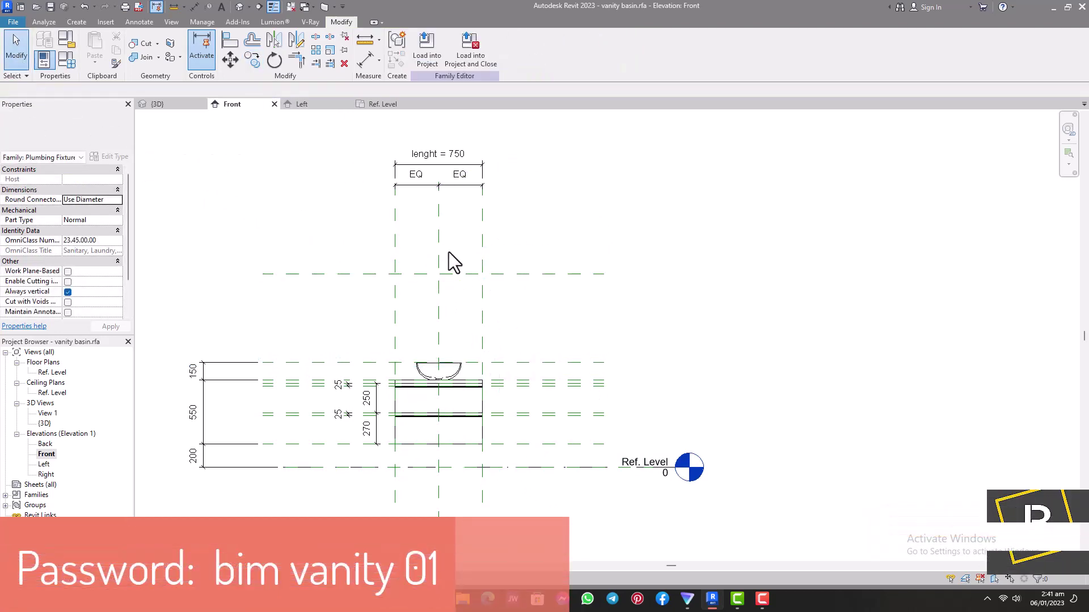
Step: Add an aligned dimension from the Ref. Level to the copied upper reference plane, placed beside the vanity
{"action": "left_click", "coordinate": [195, 6]}
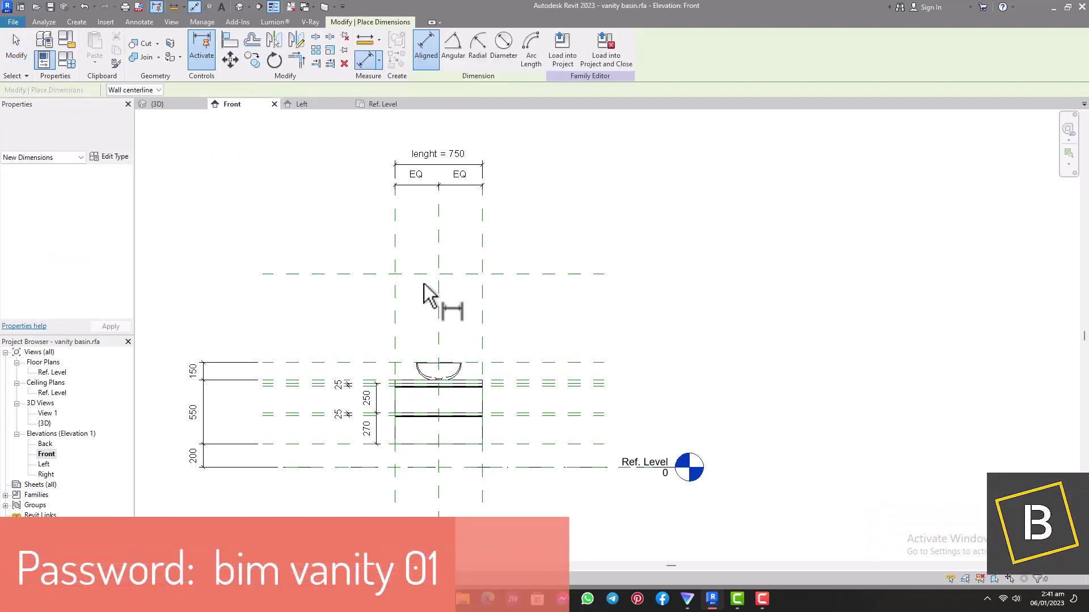
{"action": "left_click", "coordinate": [518, 467]}
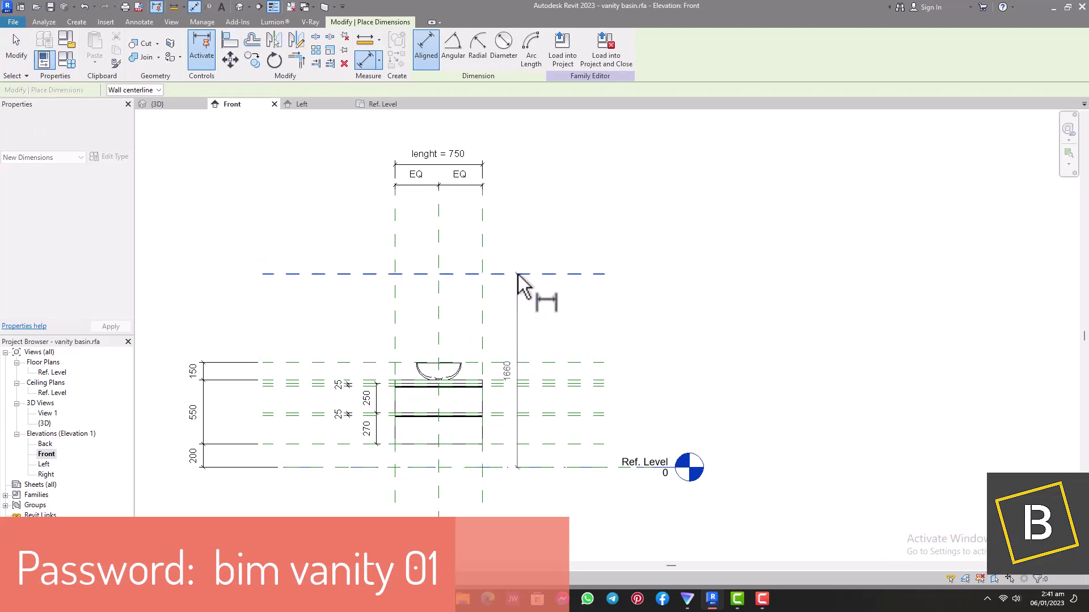
{"action": "left_click", "coordinate": [518, 275]}
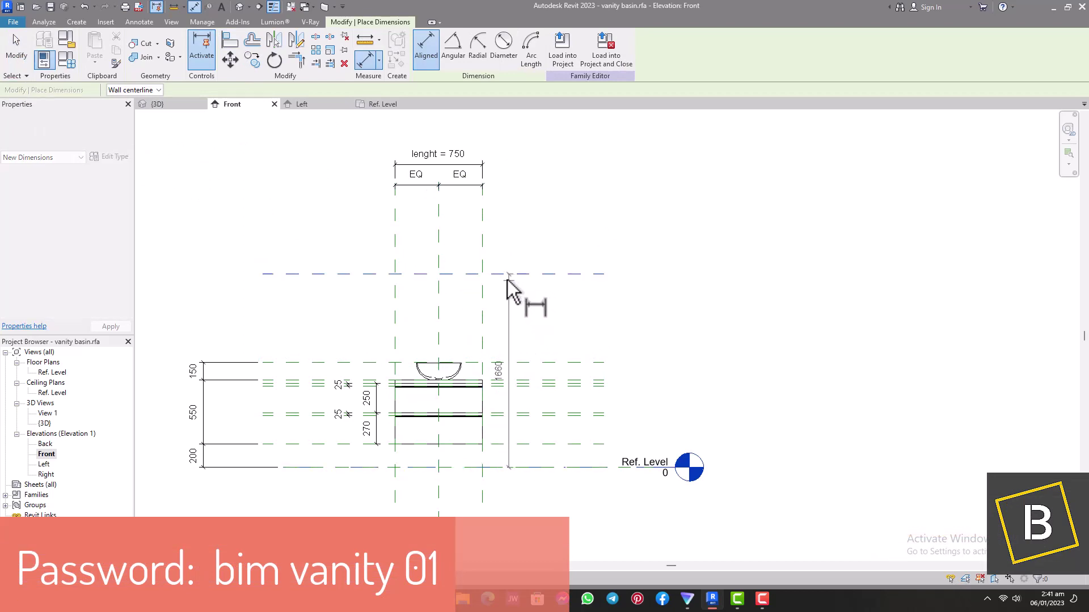
{"action": "left_click", "coordinate": [547, 300]}
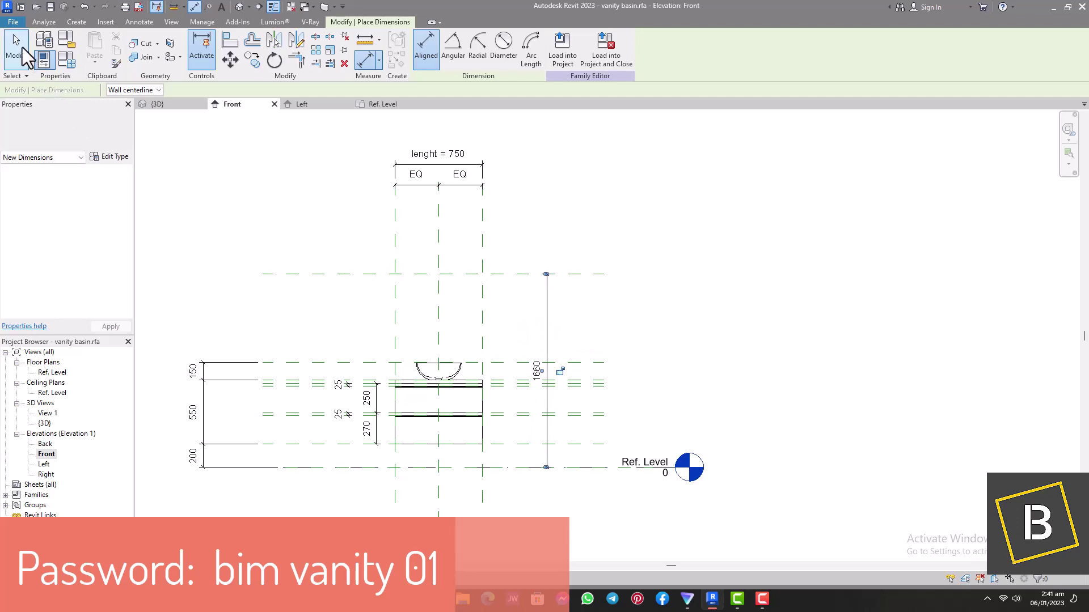
{"action": "left_click", "coordinate": [23, 49]}
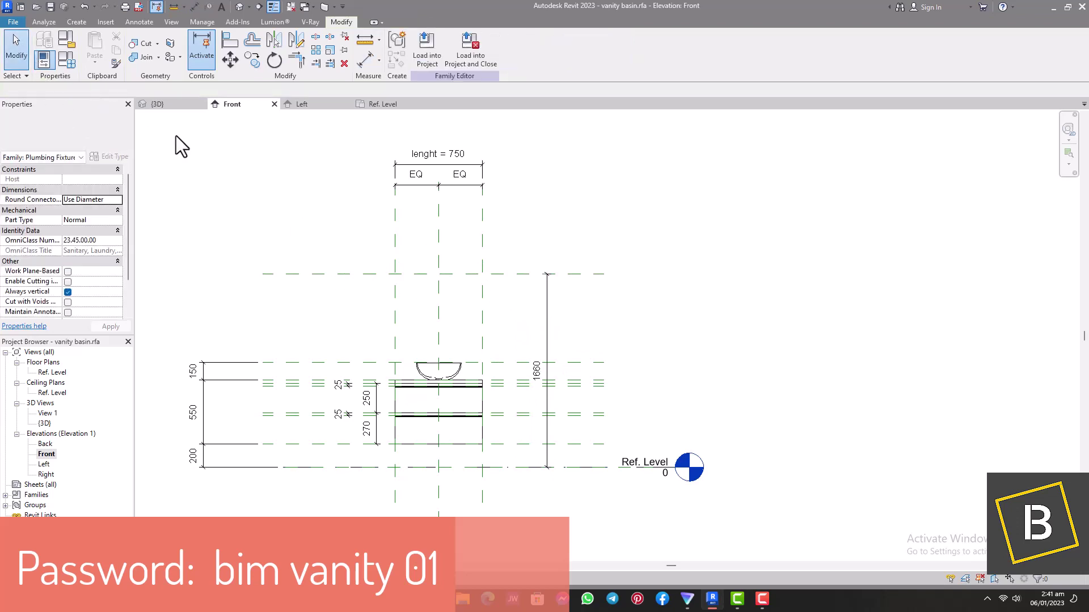
Step: Set the upper reference plane's height above the Ref. Level to 1600 mm
{"action": "left_click", "coordinate": [519, 275]}
{"action": "left_click", "coordinate": [538, 370]}
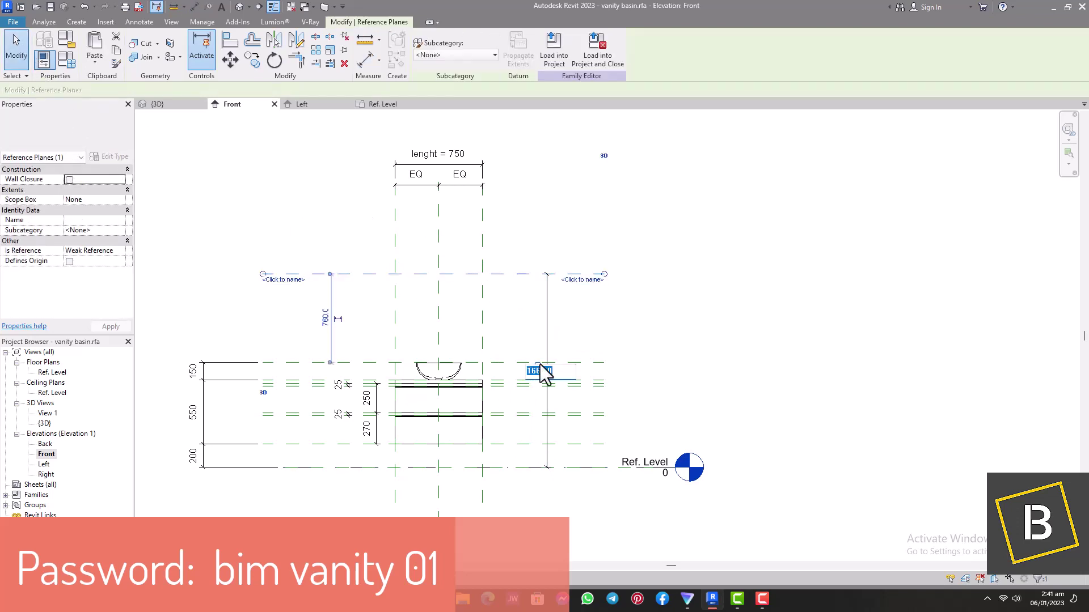
{"action": "type", "text": "1"}
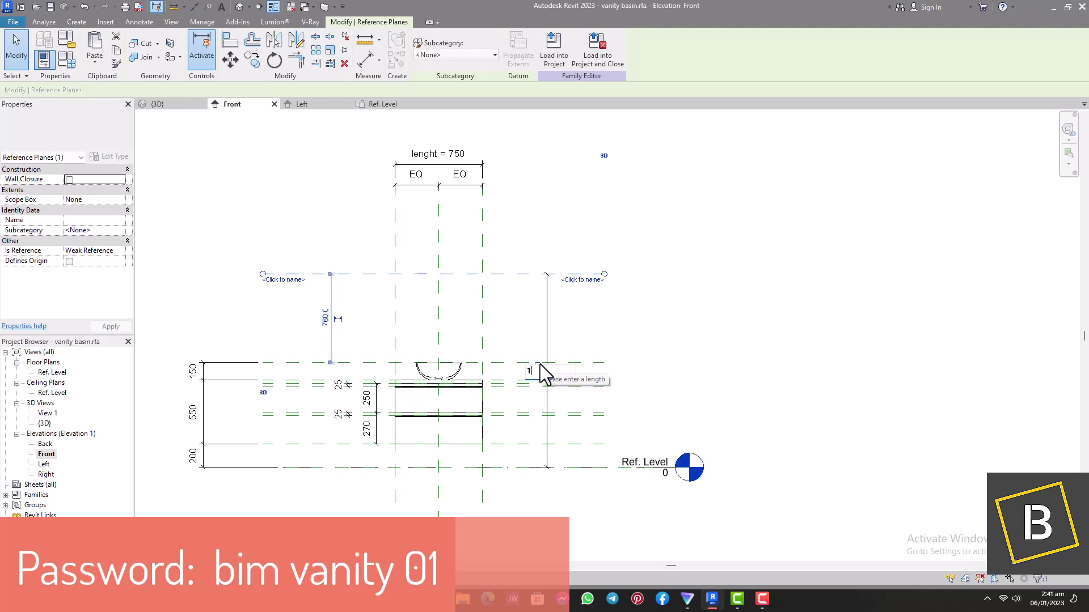
{"action": "type", "text": "600"}
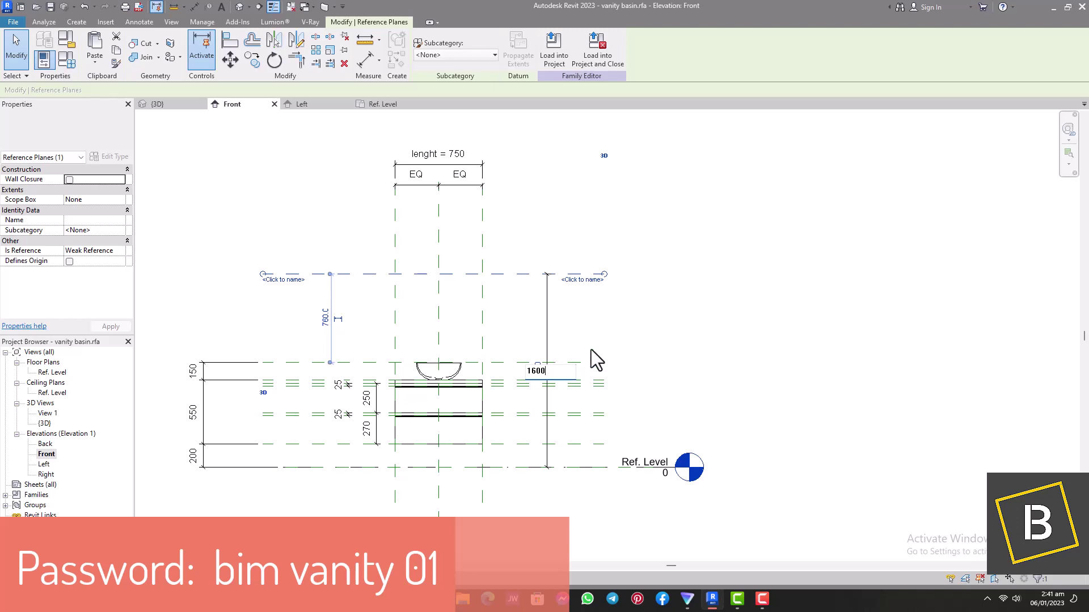
{"action": "key", "text": "Return"}
{"action": "left_click", "coordinate": [604, 335]}
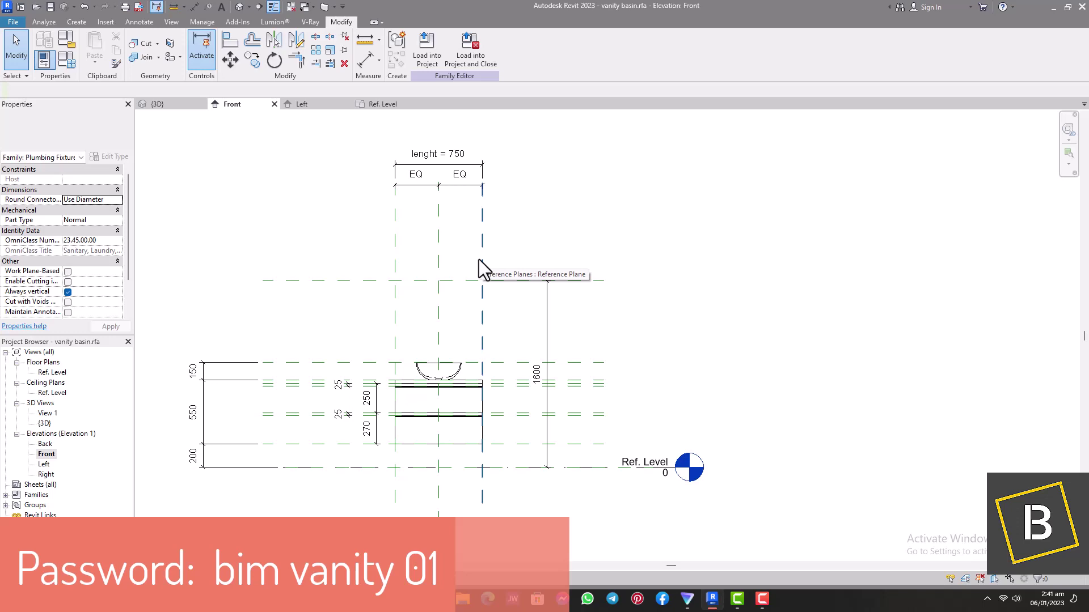
Step: Start an extrusion and sketch a circle of about 260 mm radius where the centre plane crosses the 1600 mm high plane
{"action": "scroll", "coordinate": [479, 260], "scroll_direction": "up", "scroll_amount": 1}
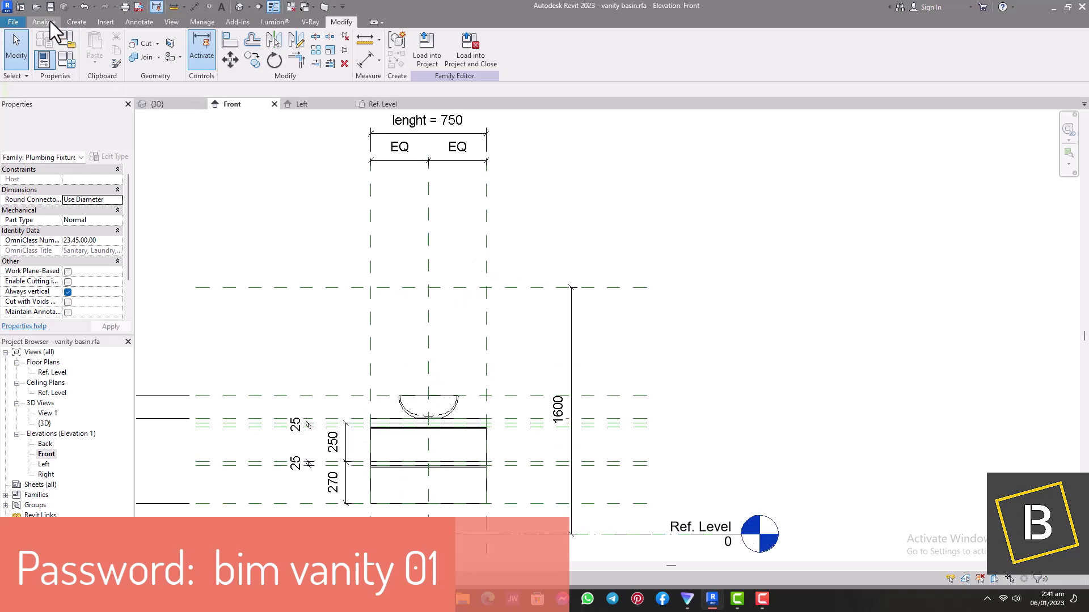
{"action": "left_click", "coordinate": [77, 22]}
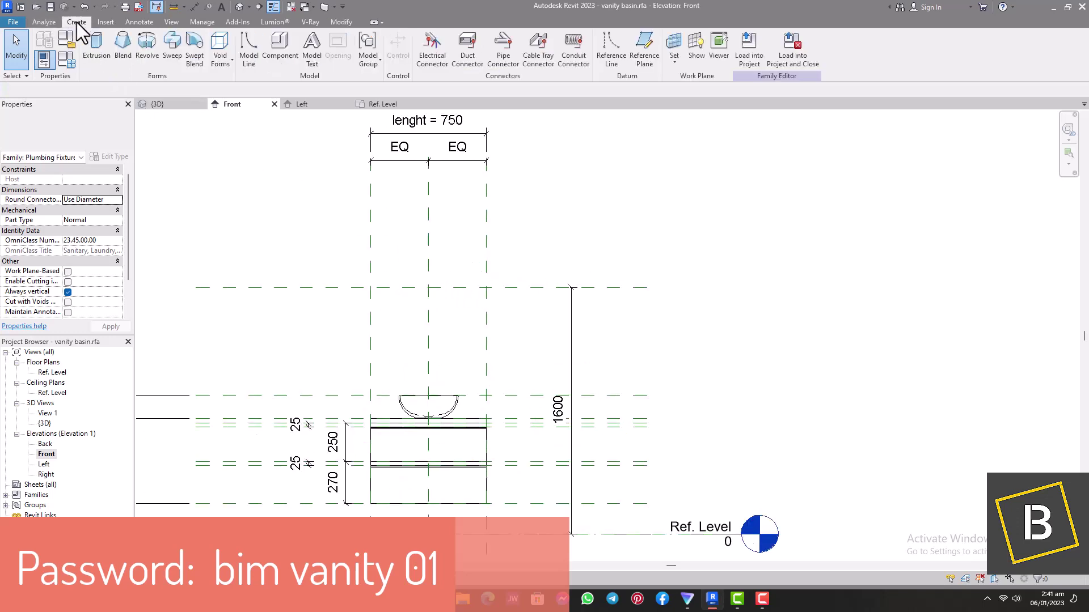
{"action": "left_click", "coordinate": [98, 46]}
{"action": "left_click", "coordinate": [492, 38]}
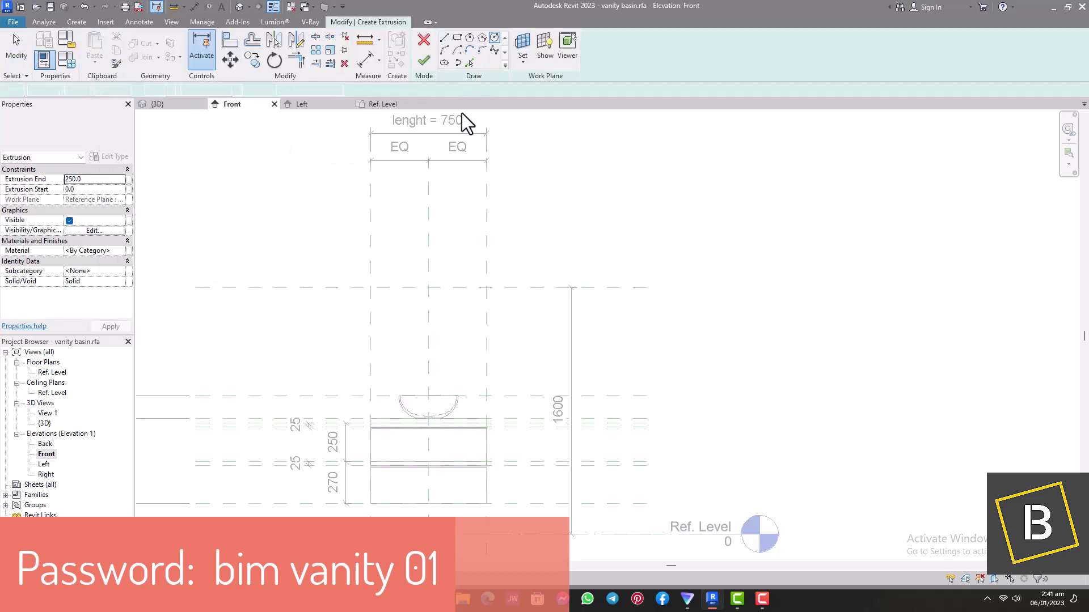
{"action": "left_click", "coordinate": [428, 287]}
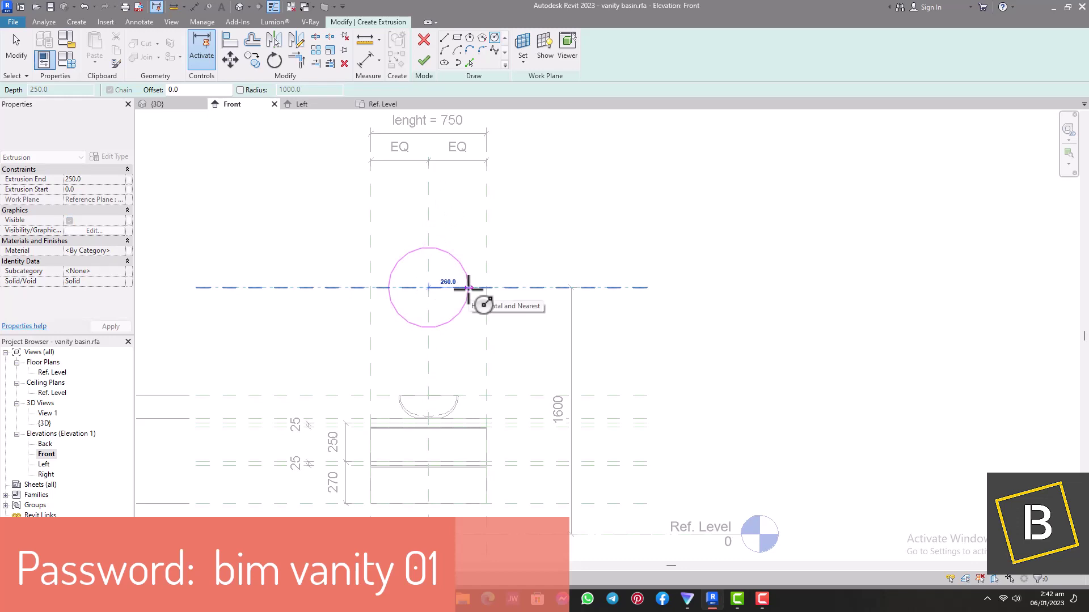
{"action": "left_click", "coordinate": [468, 287]}
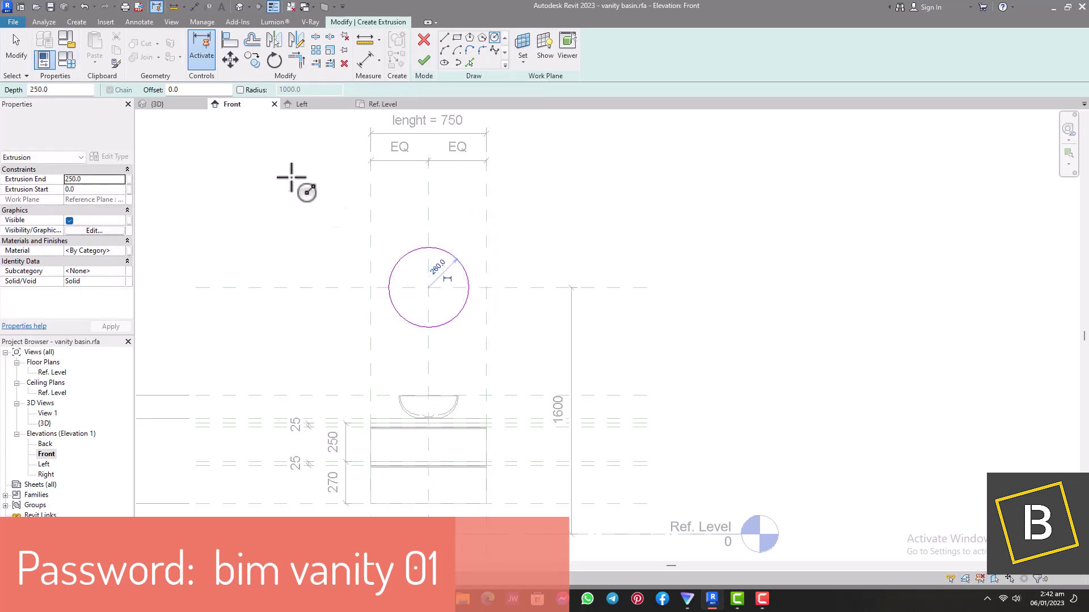
Step: Make the circle's radius dimension permanent with a new family type parameter named "Mirror radius", and finish the extrusion
{"action": "left_click", "coordinate": [465, 296]}
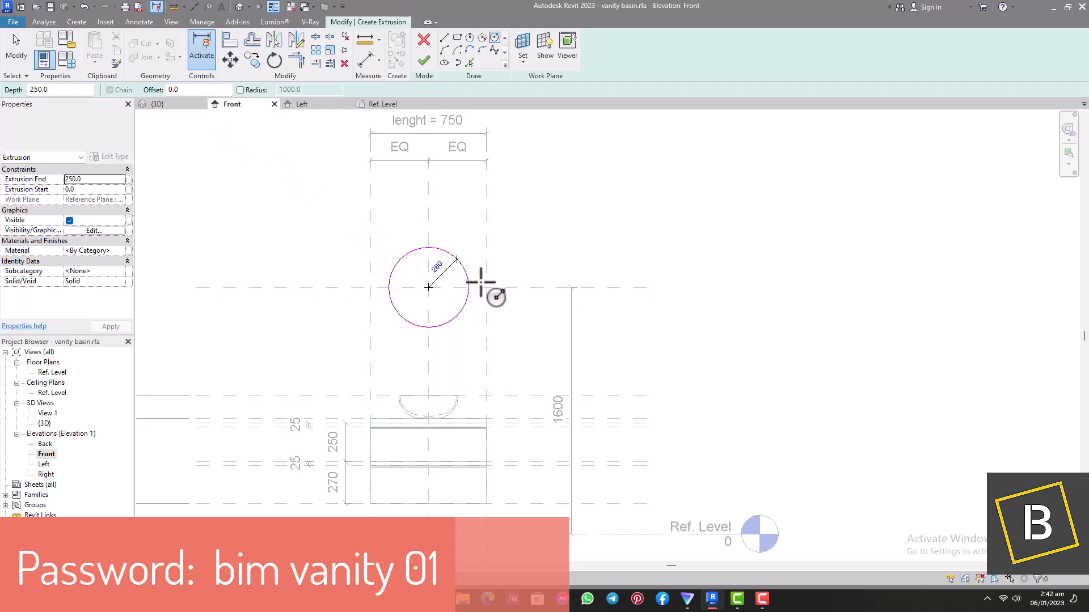
{"action": "left_click", "coordinate": [16, 49]}
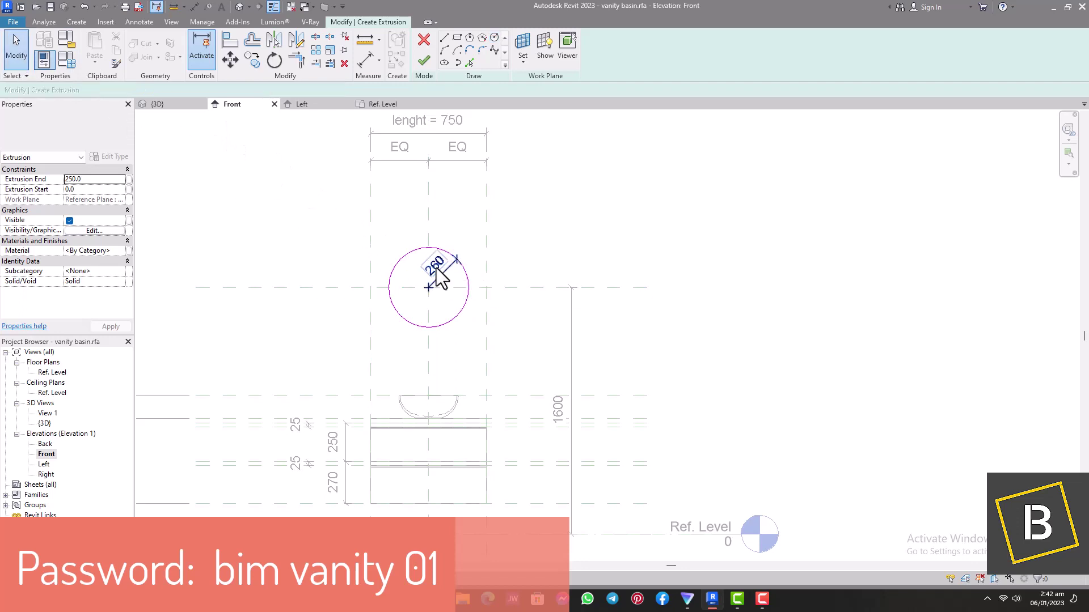
{"action": "left_click", "coordinate": [450, 288]}
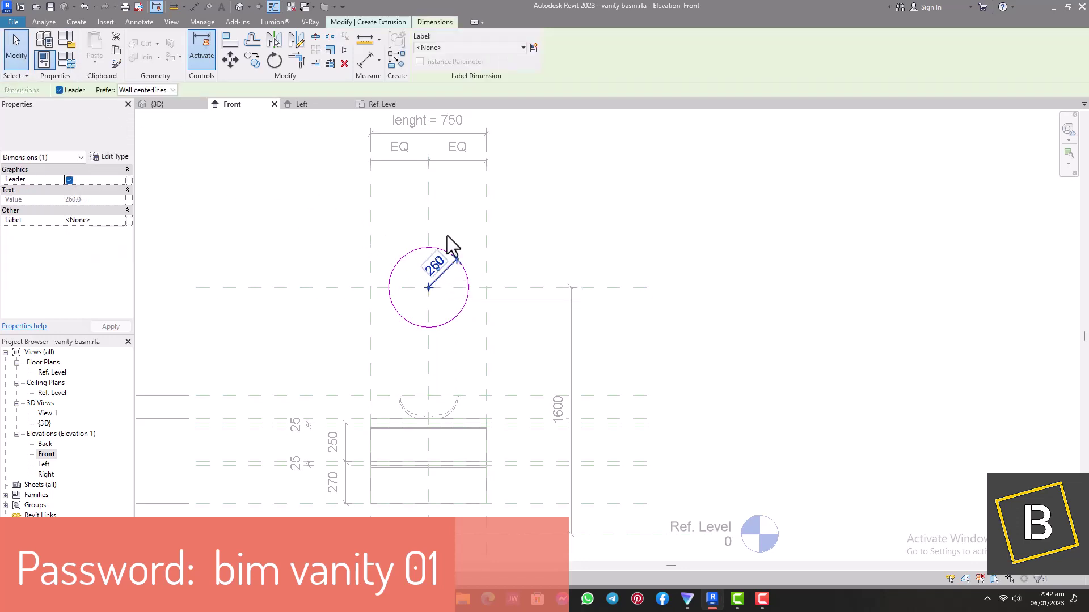
{"action": "left_click", "coordinate": [535, 48]}
{"action": "type", "text": "Mirror radius"}
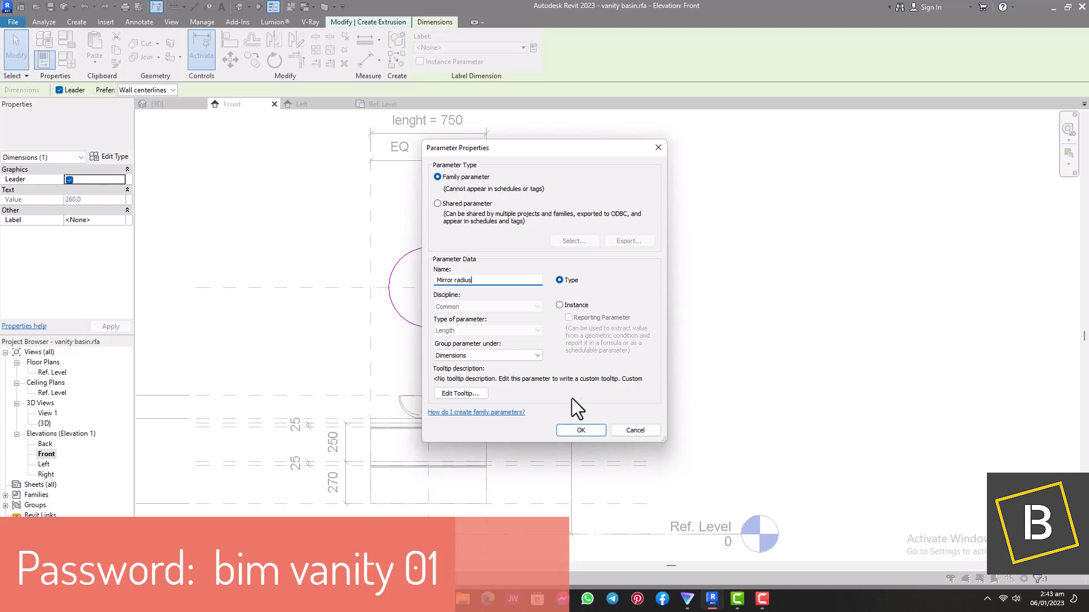
{"action": "left_click", "coordinate": [578, 430]}
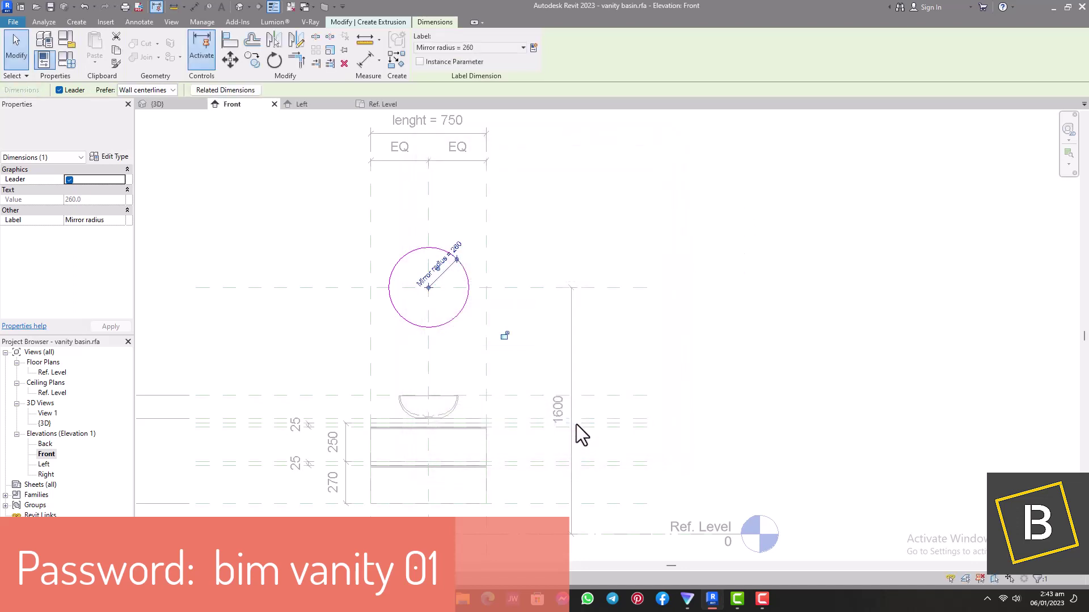
{"action": "left_click", "coordinate": [593, 246]}
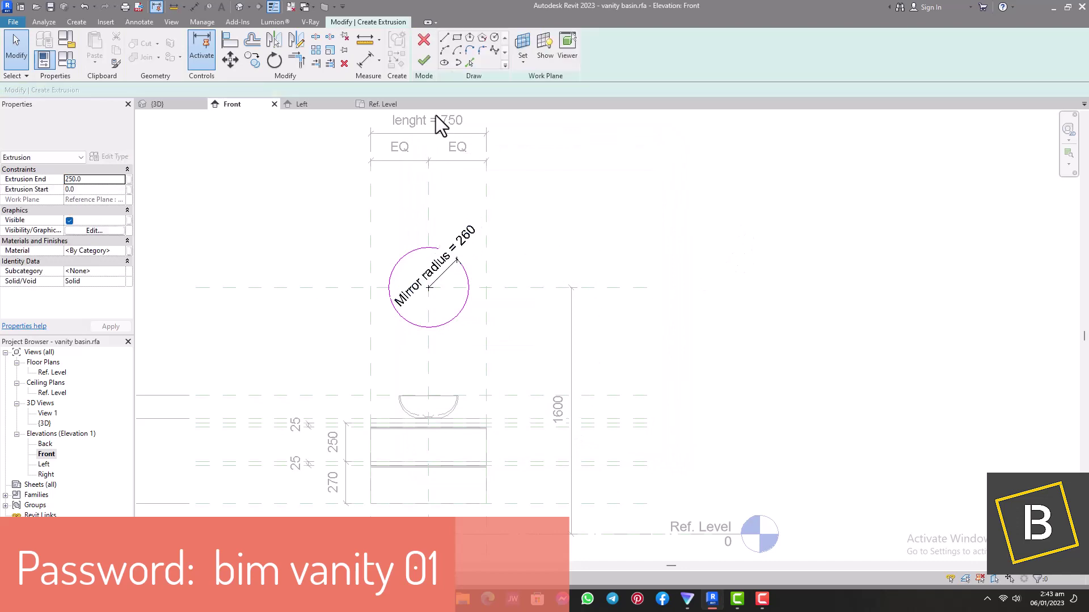
{"action": "left_click", "coordinate": [425, 67]}
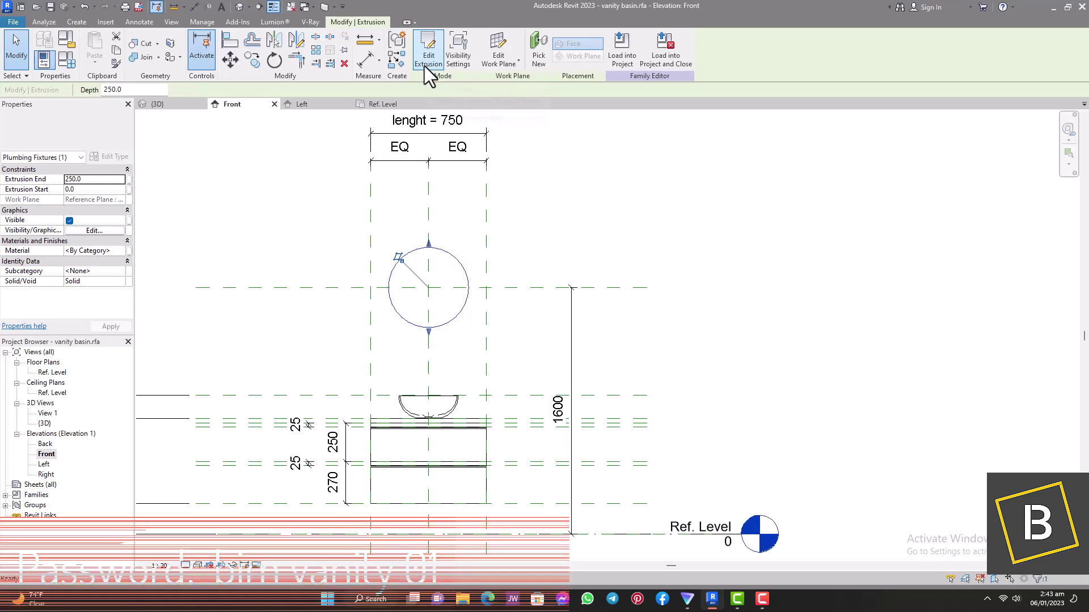
Step: Set the Mirror radius parameter to 300 mm in Family Types and apply it
{"action": "left_click", "coordinate": [65, 62]}
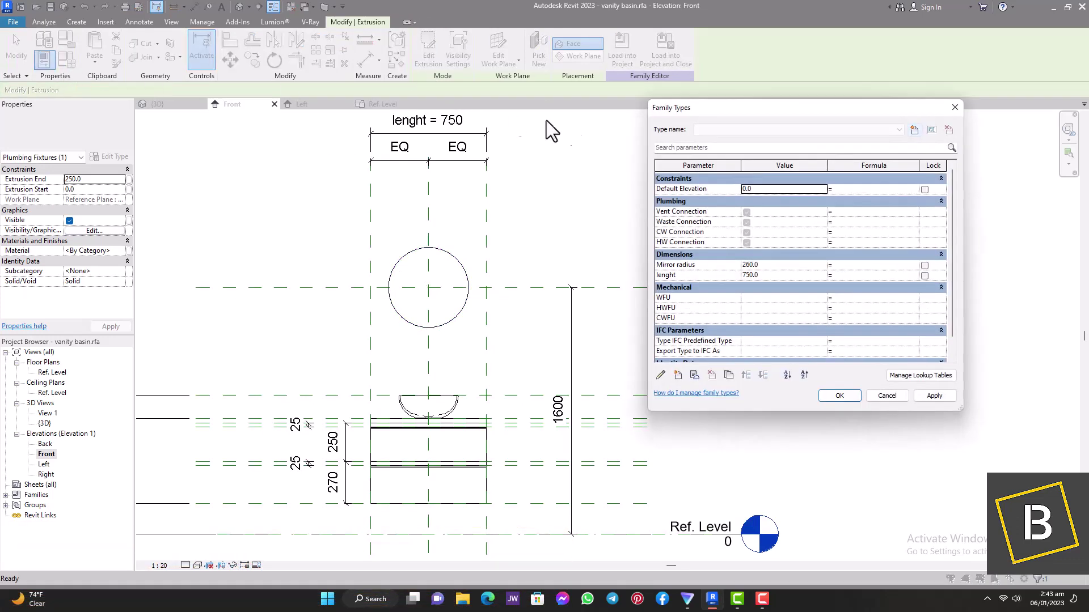
{"action": "left_click", "coordinate": [767, 266]}
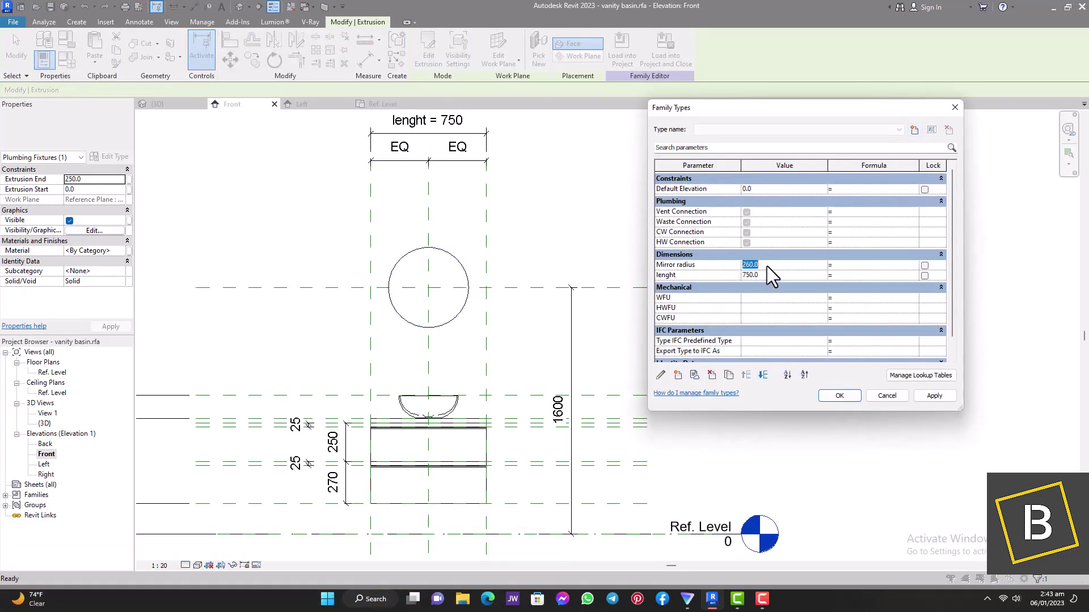
{"action": "type", "text": "300"}
{"action": "left_click", "coordinate": [938, 396]}
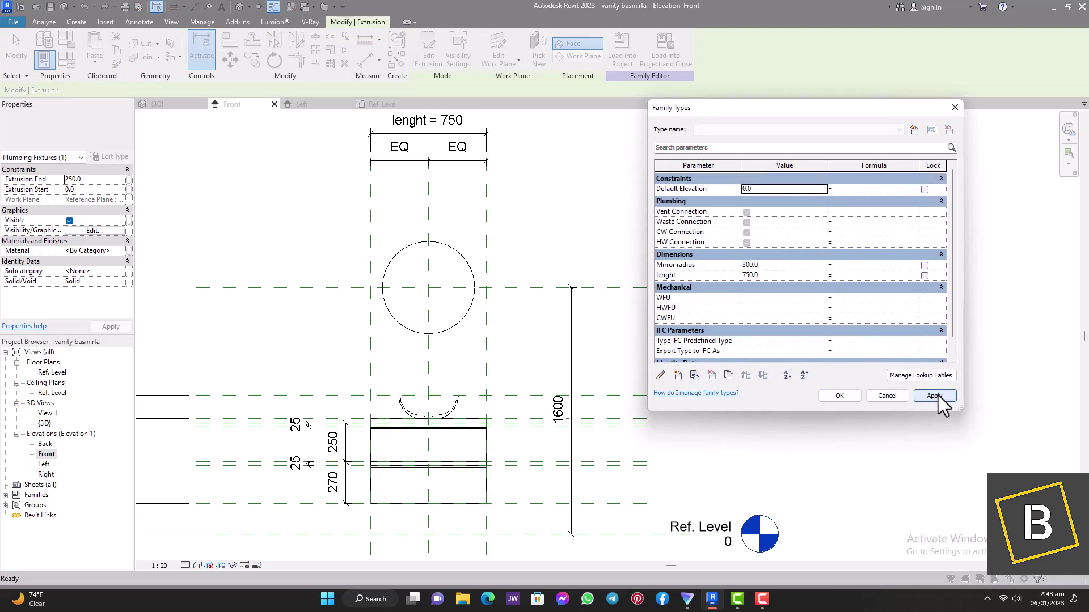
{"action": "left_click", "coordinate": [848, 396]}
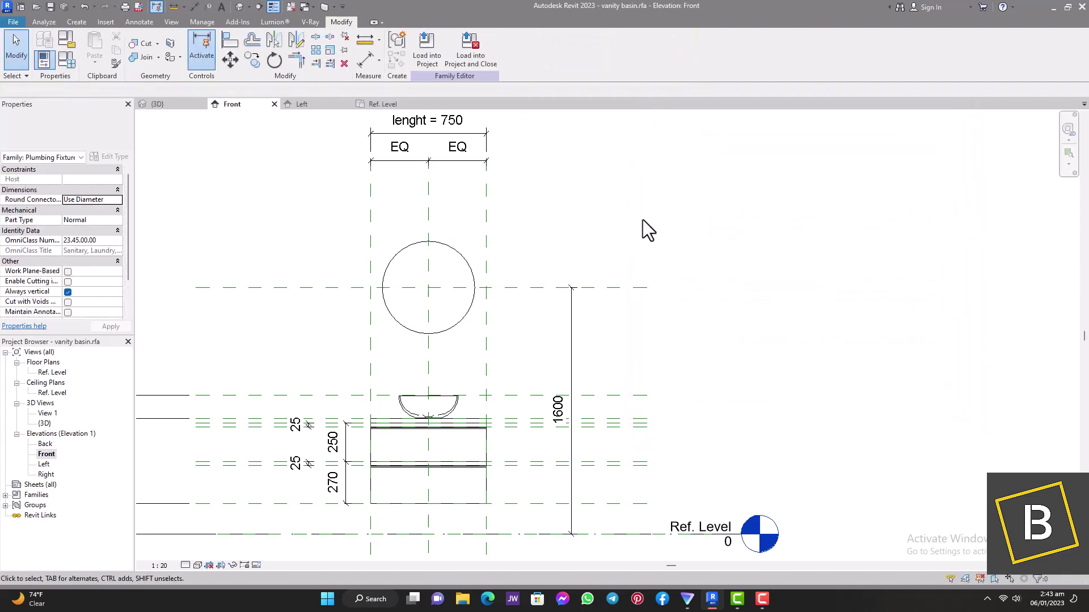
Step: In the Ref. Level floor plan, reshape the mirror extrusion to about 12 mm depth near the back plane, with its end at 15 mm
{"action": "scroll", "coordinate": [604, 193], "scroll_direction": "down", "scroll_amount": 2}
{"action": "scroll", "coordinate": [511, 255], "scroll_direction": "up", "scroll_amount": 3}
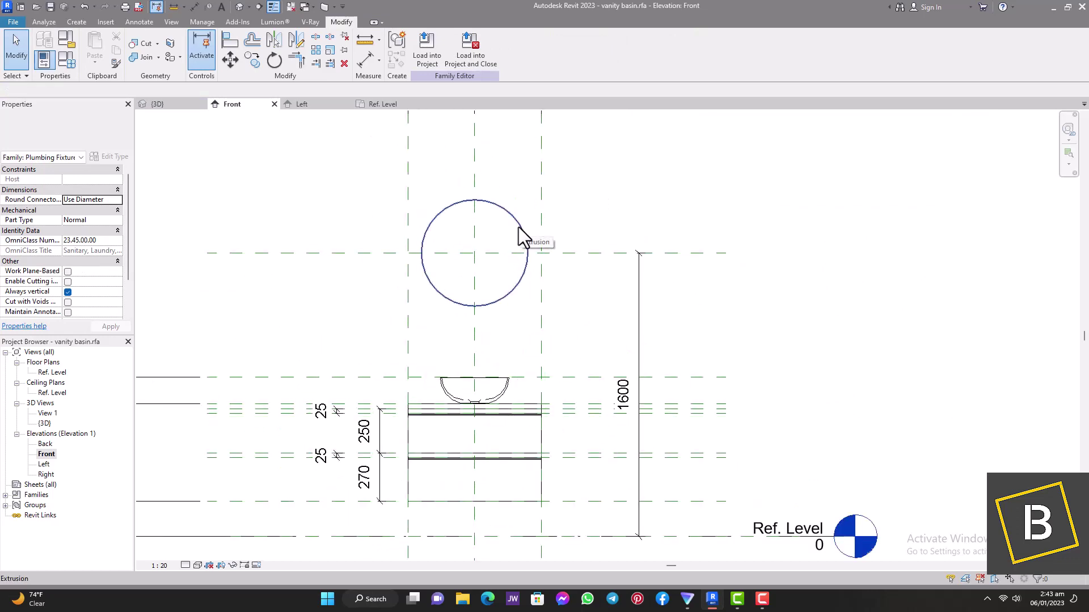
{"action": "left_click", "coordinate": [519, 227]}
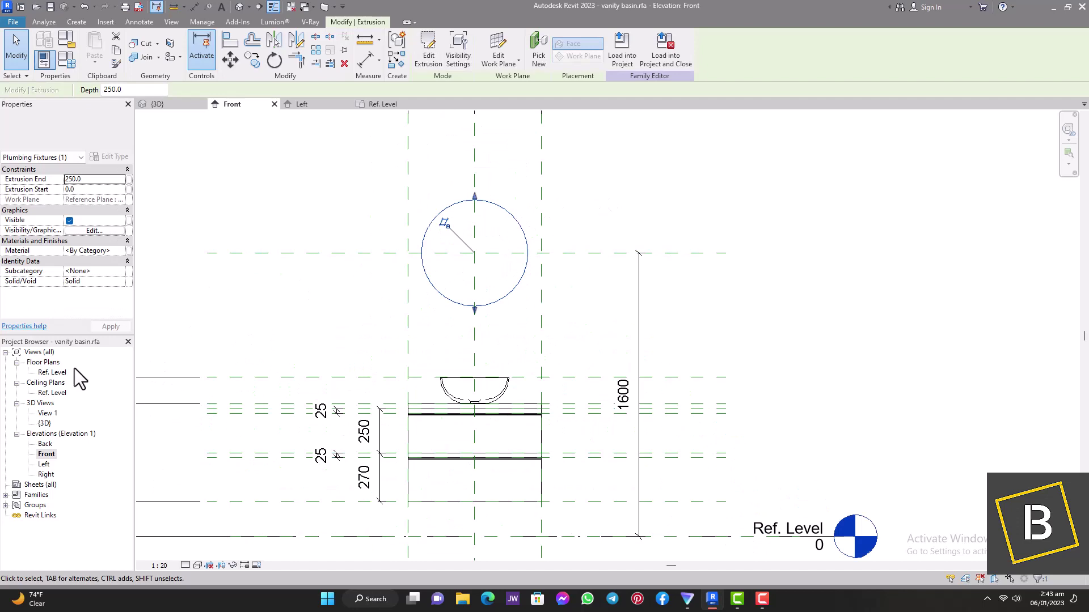
{"action": "double_click", "coordinate": [53, 372]}
{"action": "scroll", "coordinate": [562, 379], "scroll_direction": "up", "scroll_amount": 3}
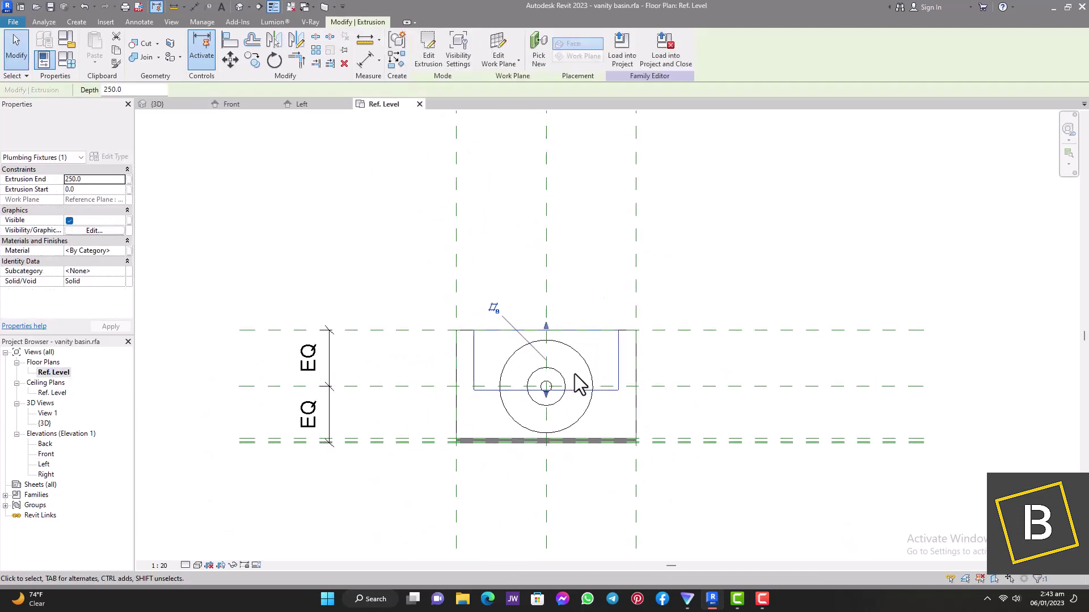
{"action": "left_click", "coordinate": [525, 311]}
{"action": "mouse_move", "coordinate": [524, 311]}
{"action": "left_mouse_down"}
{"action": "mouse_move", "coordinate": [518, 321]}
{"action": "mouse_move", "coordinate": [513, 310]}
{"action": "left_mouse_up"}
{"action": "scroll", "coordinate": [417, 236], "scroll_direction": "up", "scroll_amount": 2}
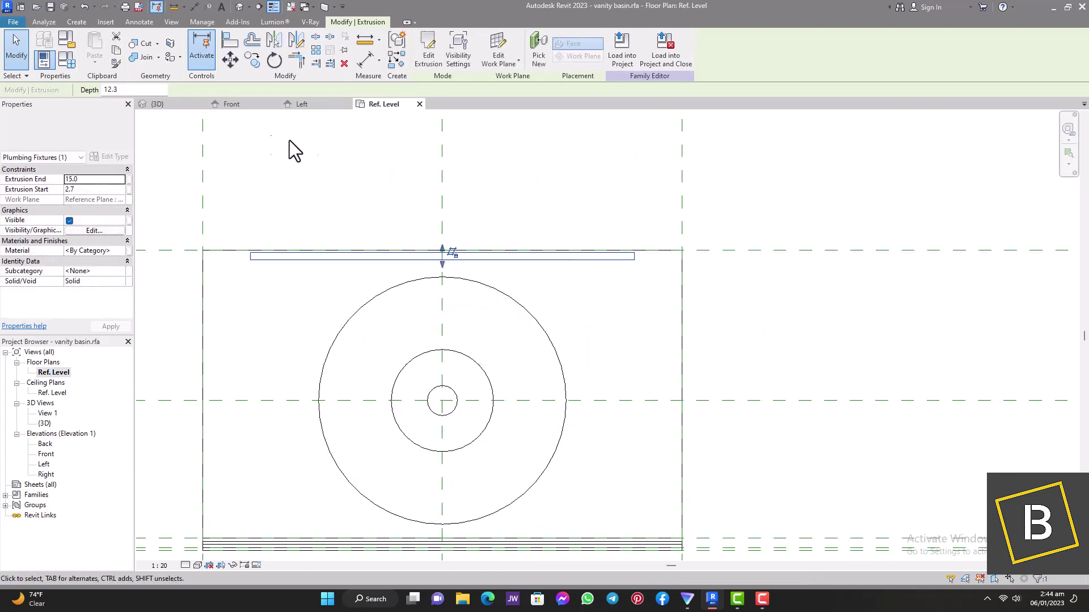
Step: Open the 3D view to check the vanity and mirror, dismissing the save reminder without saving
{"action": "left_click", "coordinate": [239, 8]}
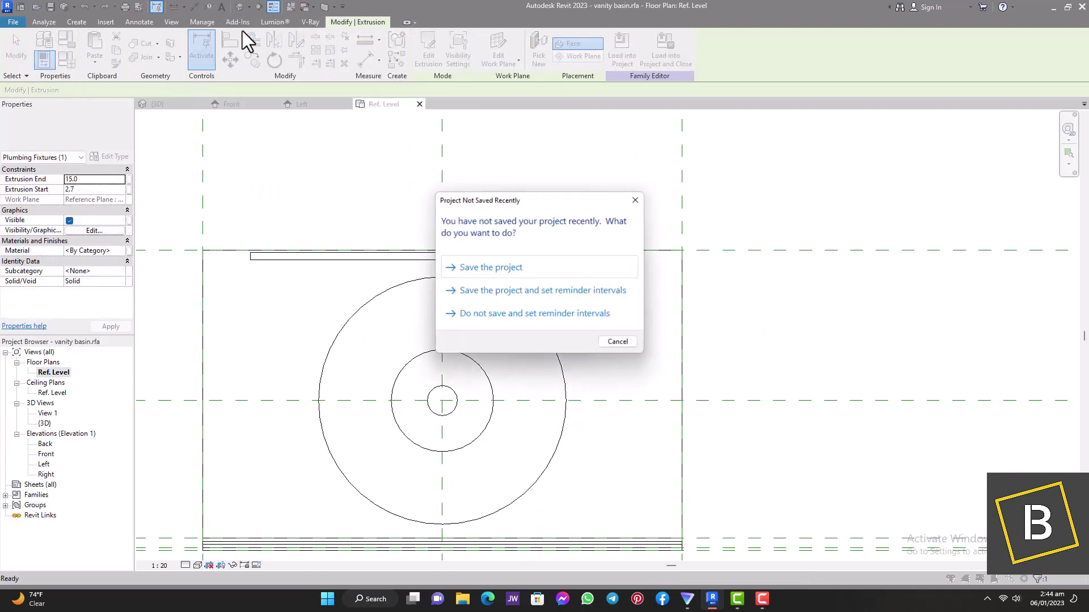
{"action": "left_click", "coordinate": [619, 342]}
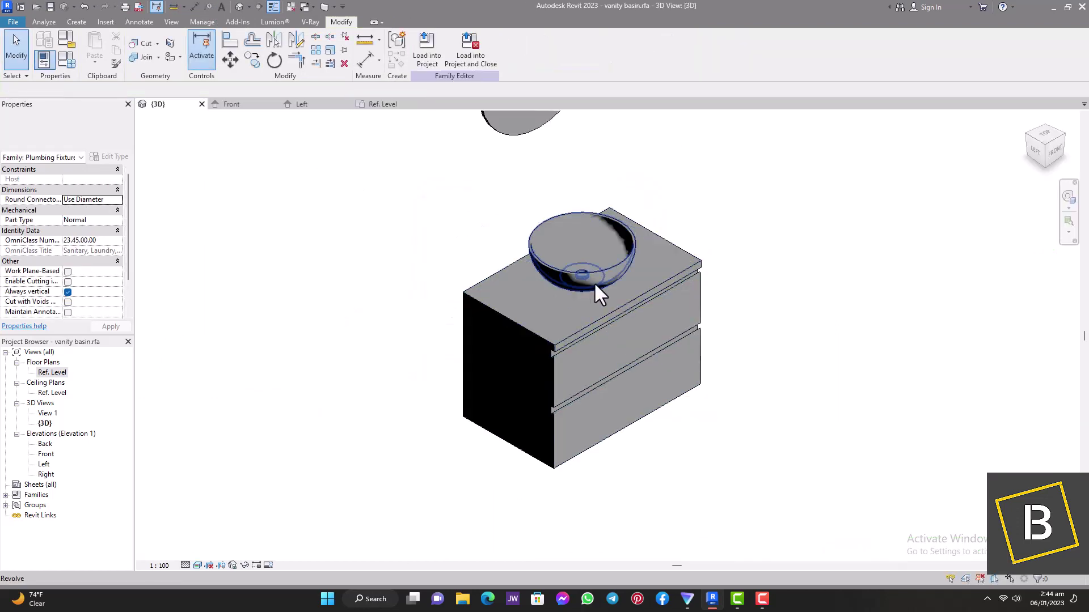
Step: In the Front elevation, start a revolve and sketch a shallow domed arc from the basin drain's sloped rim to the centre reference plane
{"action": "scroll", "coordinate": [513, 283], "scroll_direction": "down", "scroll_amount": 2}
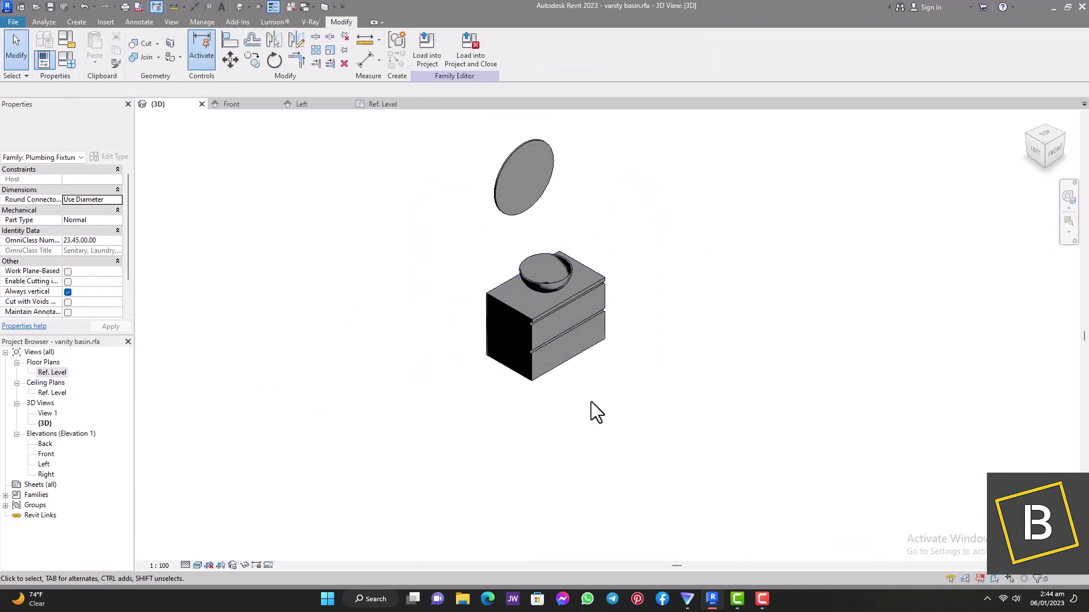
{"action": "double_click", "coordinate": [46, 455]}
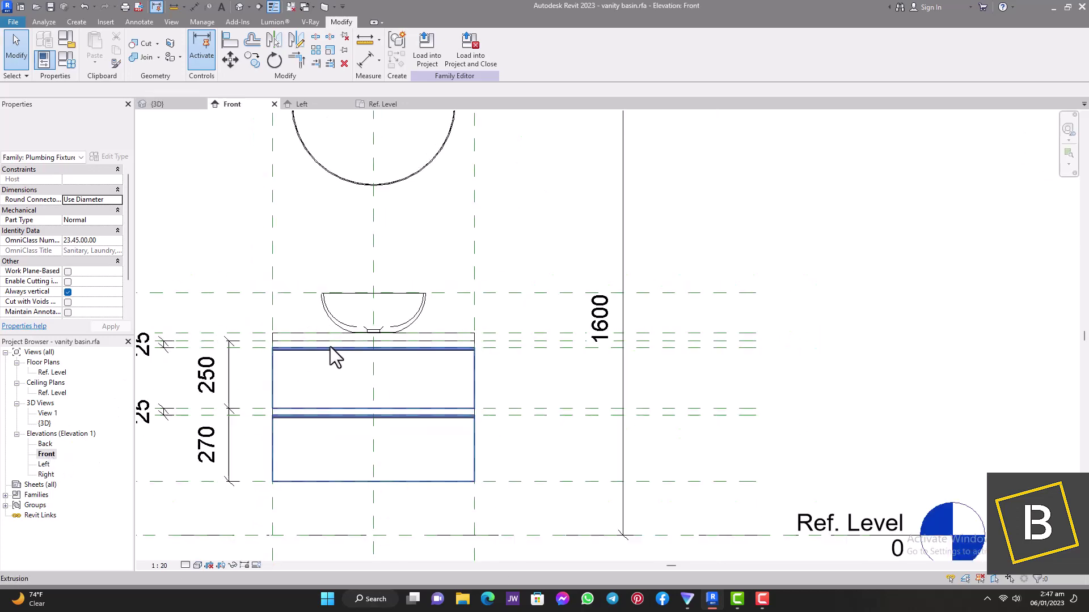
{"action": "scroll", "coordinate": [362, 335], "scroll_direction": "up", "scroll_amount": 6}
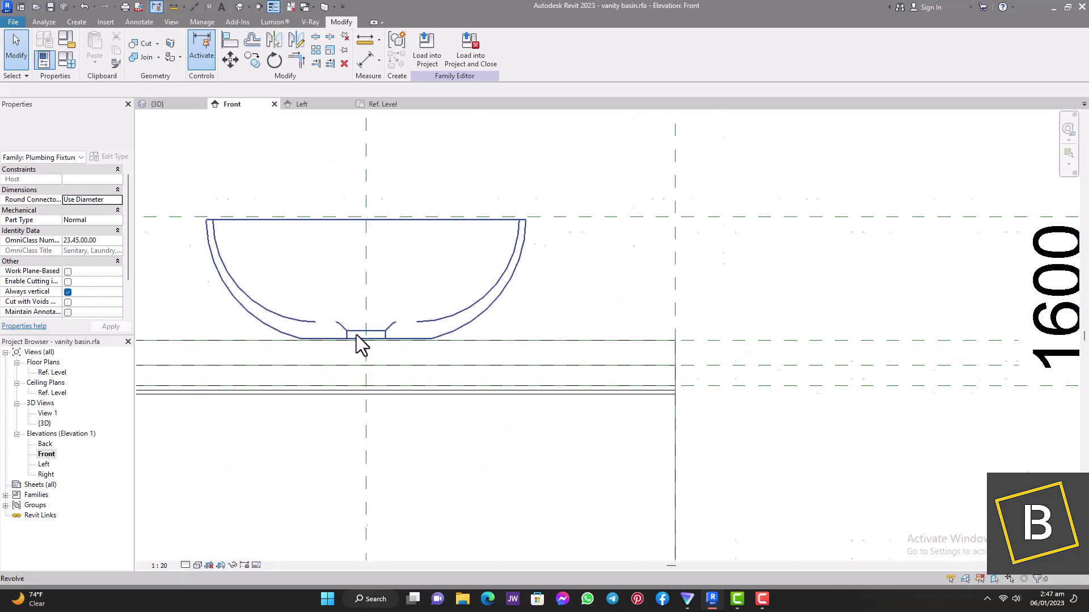
{"action": "scroll", "coordinate": [356, 331], "scroll_direction": "up", "scroll_amount": 2}
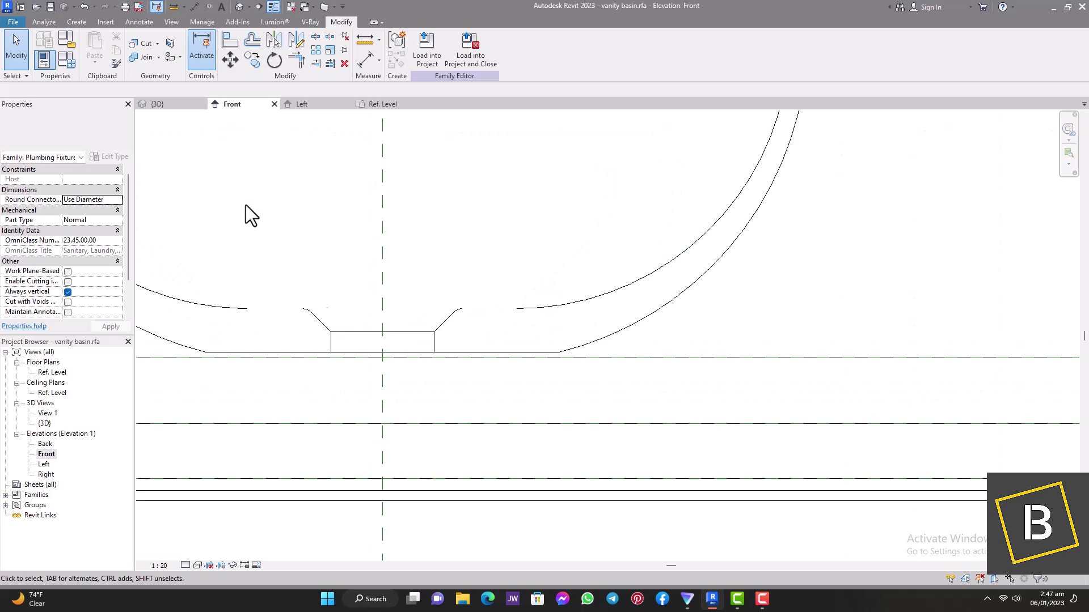
{"action": "left_click", "coordinate": [77, 22]}
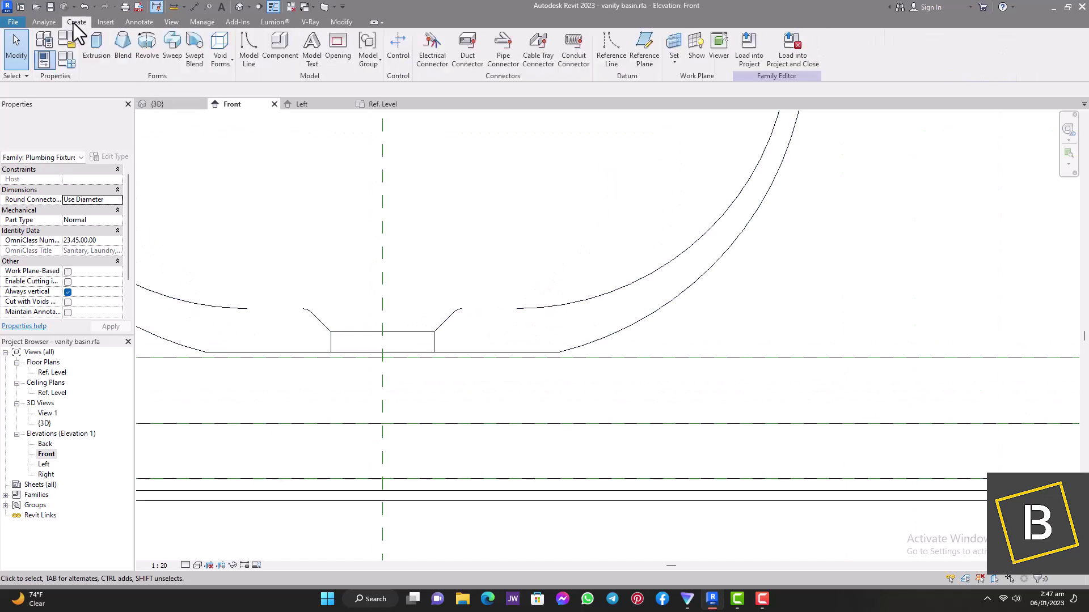
{"action": "left_click", "coordinate": [146, 45]}
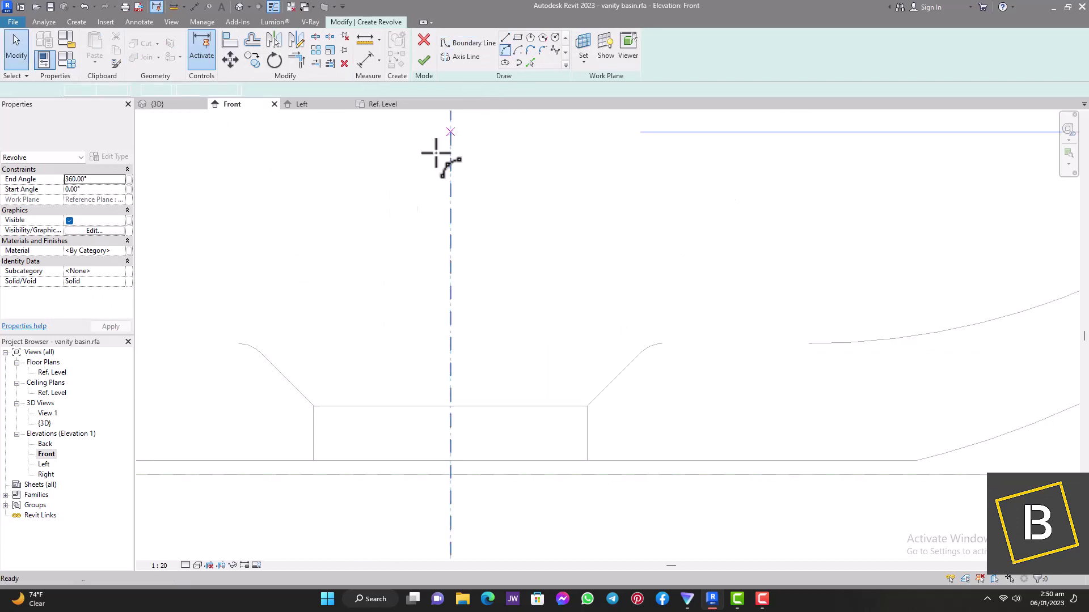
{"action": "left_click", "coordinate": [256, 348]}
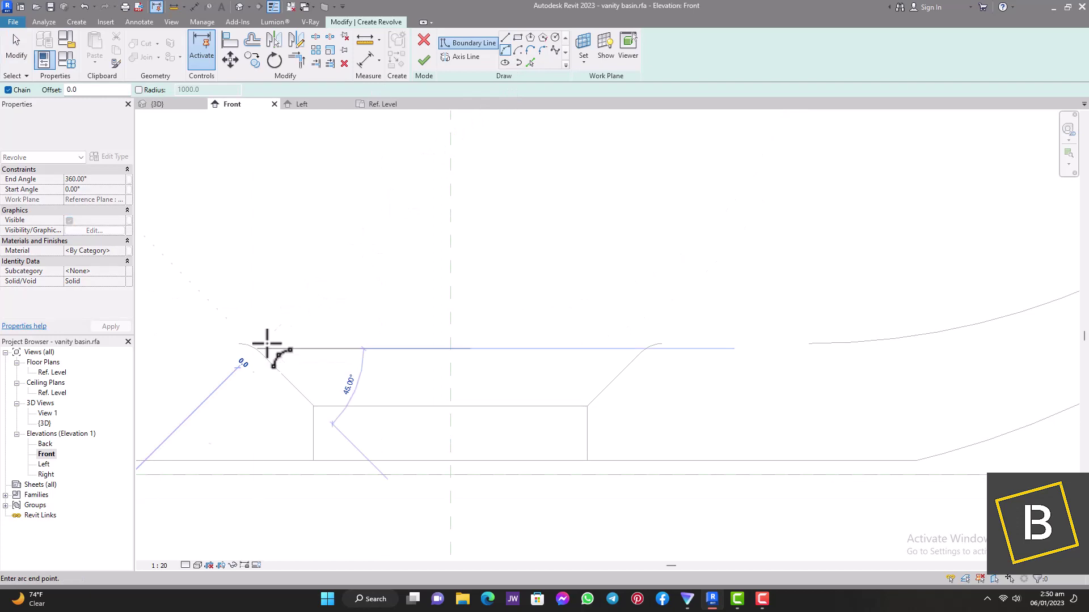
{"action": "left_click", "coordinate": [451, 296]}
{"action": "left_click", "coordinate": [379, 304]}
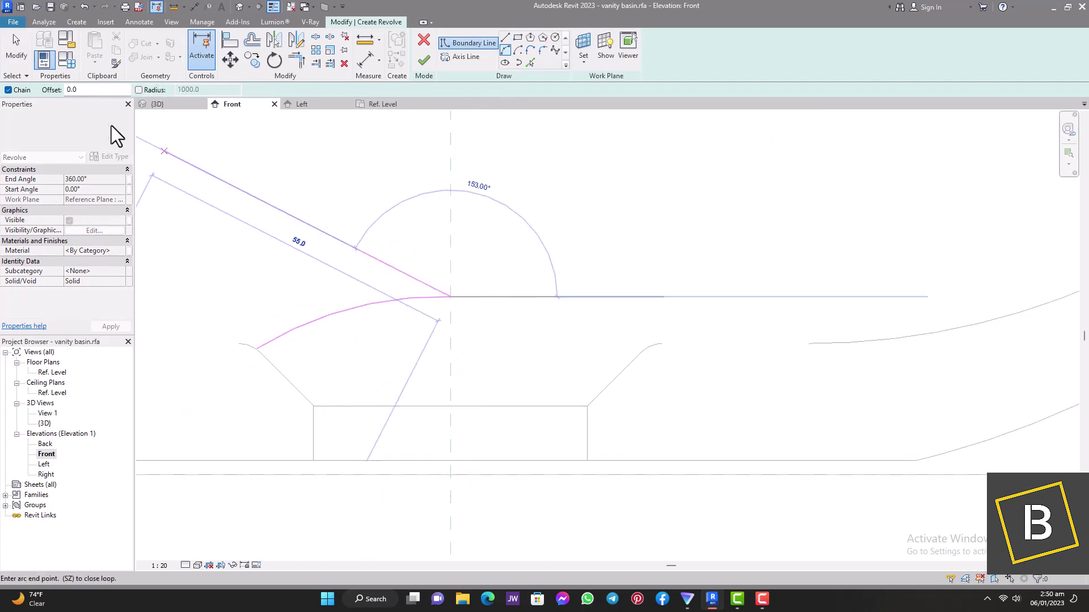
Step: Draw a short vertical line down from the arc's end on the centre plane and copy the arc to the line's lower end
{"action": "left_click", "coordinate": [504, 37]}
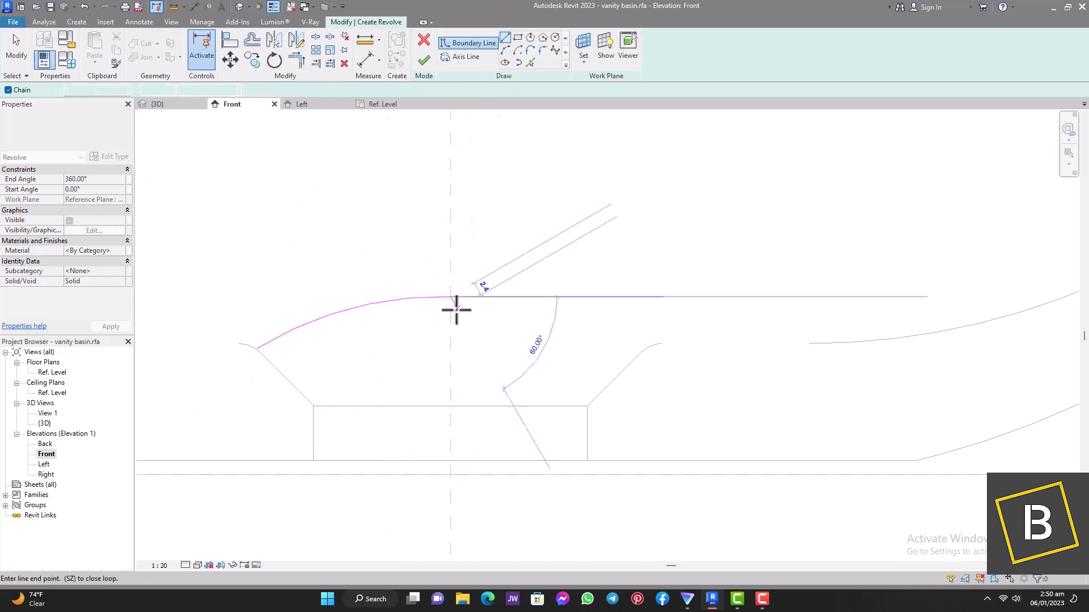
{"action": "key", "text": "Escape"}
{"action": "key", "text": "Escape"}
{"action": "scroll", "coordinate": [450, 306], "scroll_direction": "up", "scroll_amount": 2}
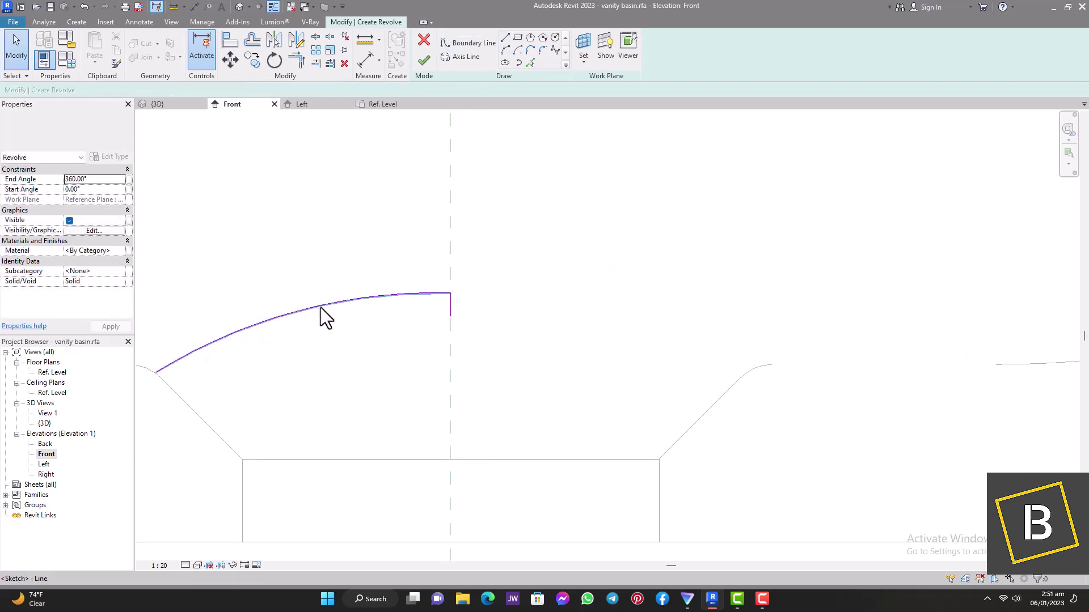
{"action": "left_click", "coordinate": [321, 307]}
{"action": "left_click", "coordinate": [252, 59]}
{"action": "left_click", "coordinate": [450, 293]}
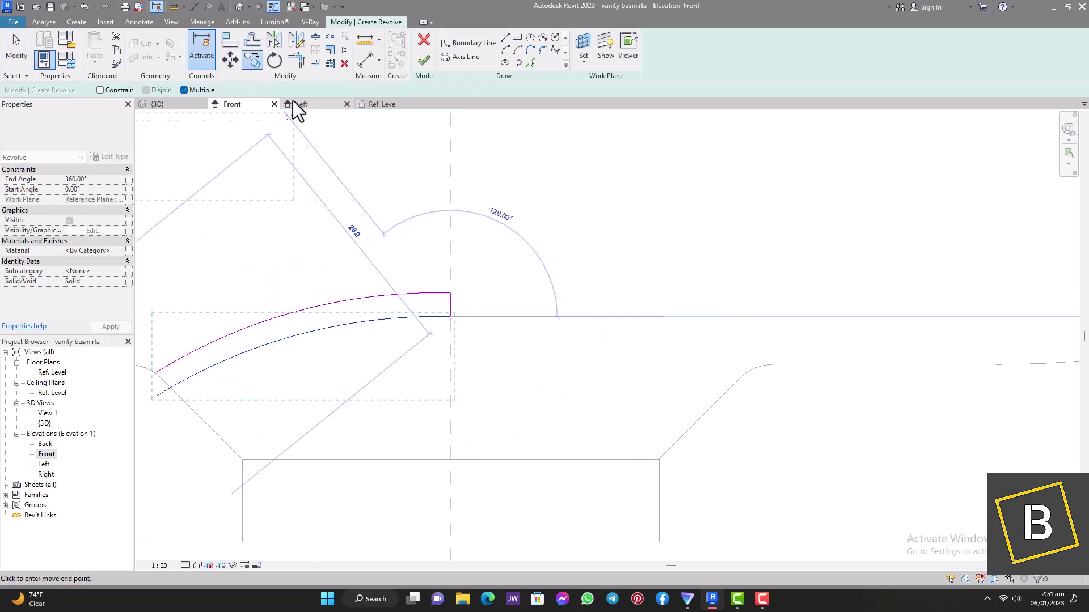
Step: Close the outer end of the two arcs with a small arc along the drain's edge and trim the lower arc to it
{"action": "left_click", "coordinate": [505, 50]}
{"action": "left_click", "coordinate": [156, 372]}
{"action": "left_click", "coordinate": [170, 381]}
{"action": "scroll", "coordinate": [168, 380], "scroll_direction": "up", "scroll_amount": 4}
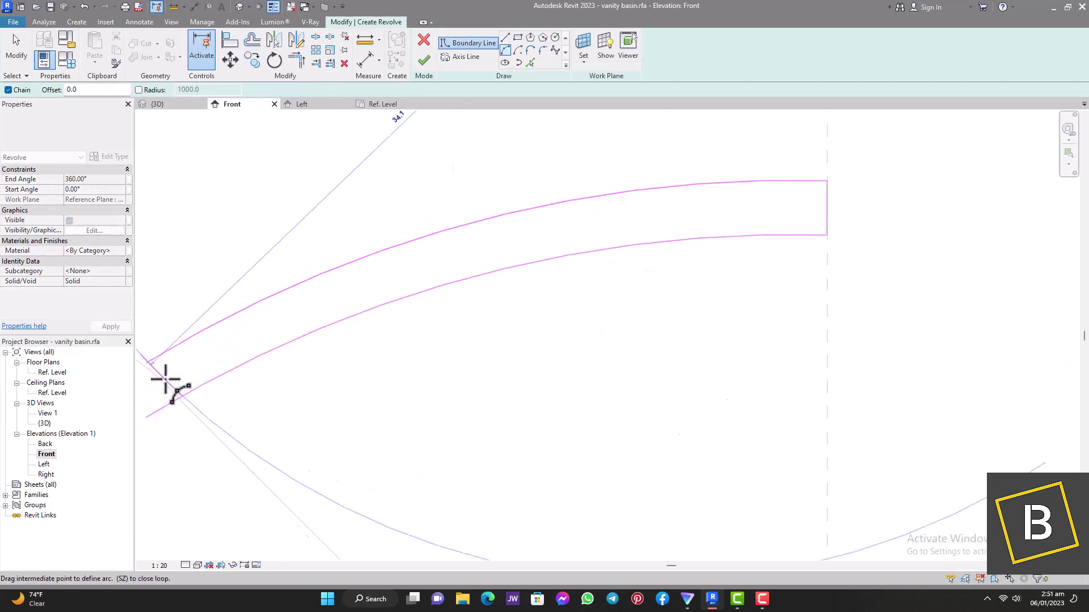
{"action": "left_click", "coordinate": [168, 379]}
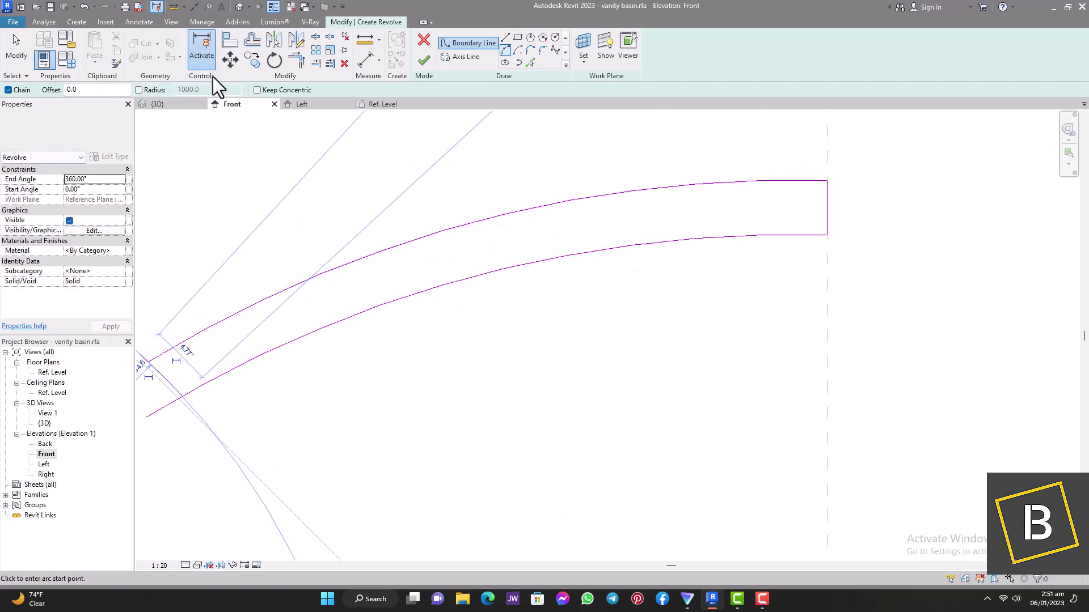
{"action": "left_click", "coordinate": [296, 59]}
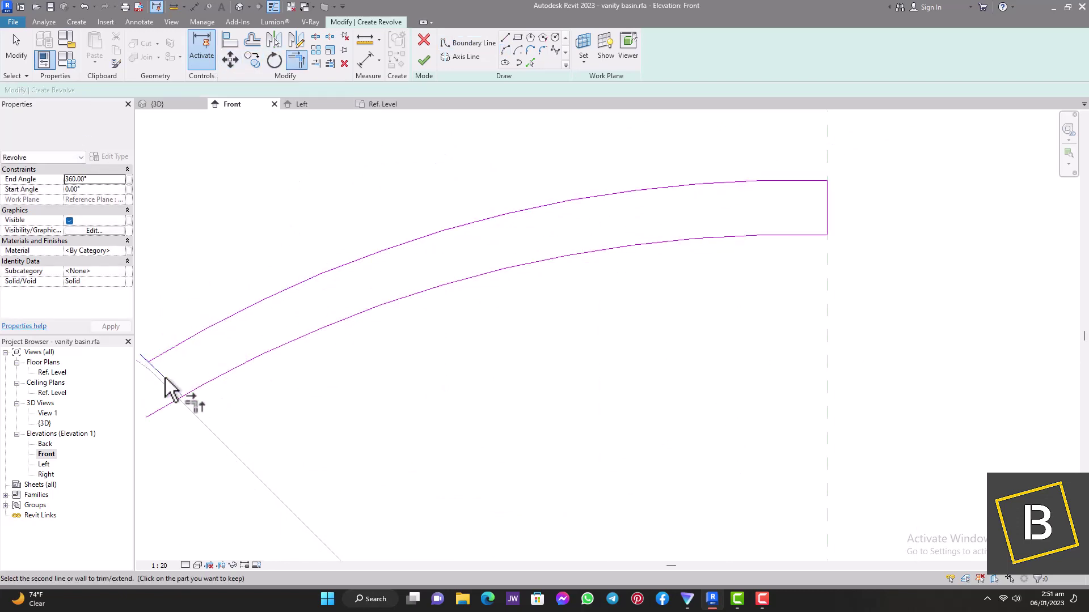
{"action": "left_click", "coordinate": [193, 391]}
Step: Round the upper outer corner of the drain cover profile with a small fillet arc
{"action": "left_click", "coordinate": [542, 50]}
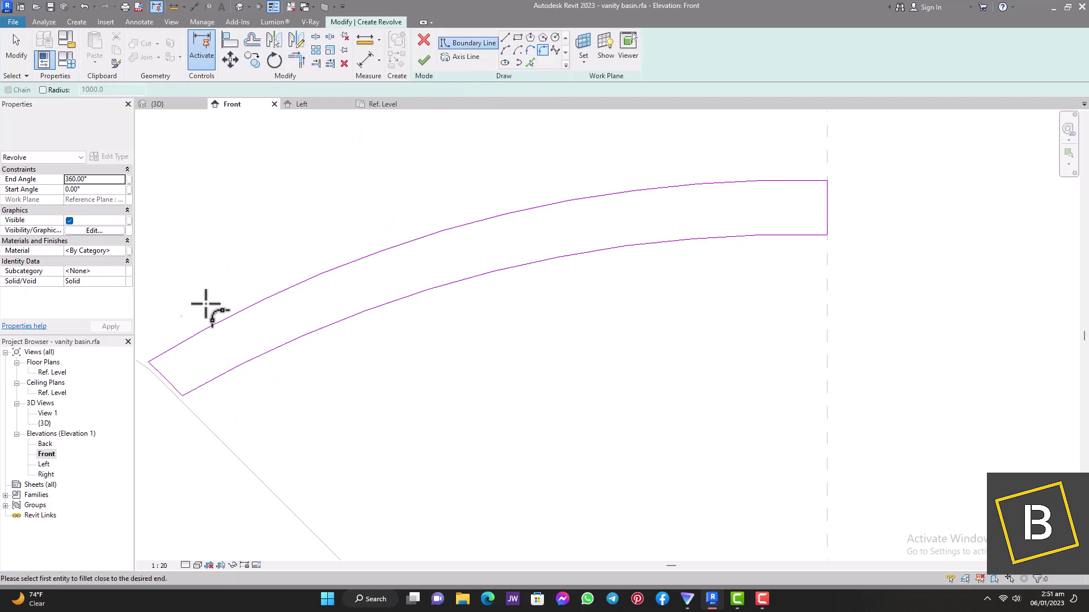
{"action": "left_click", "coordinate": [162, 353]}
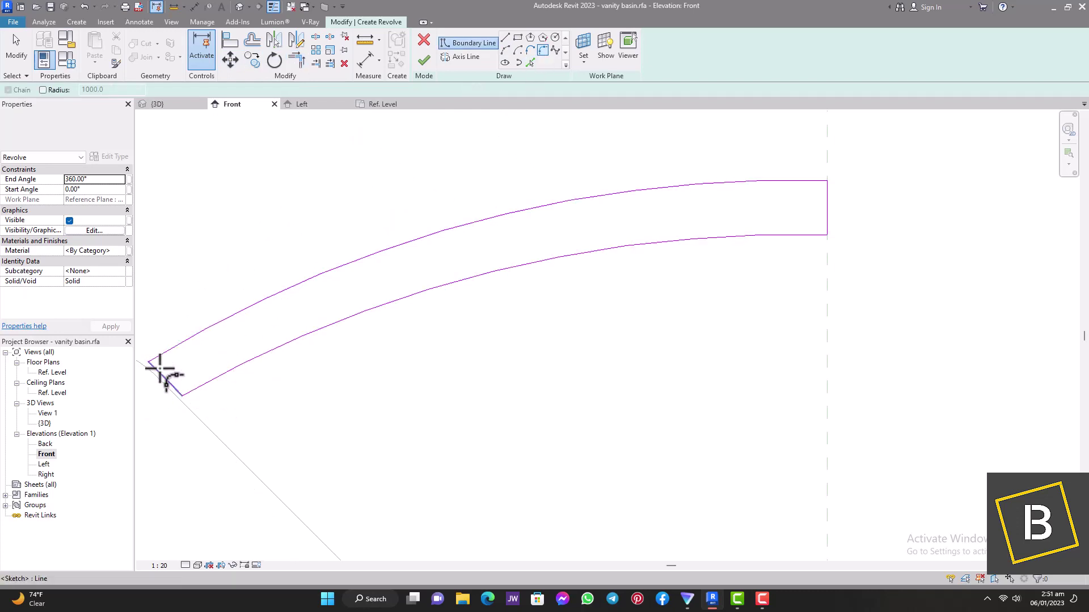
{"action": "left_click", "coordinate": [159, 368]}
{"action": "scroll", "coordinate": [156, 363], "scroll_direction": "up", "scroll_amount": 4}
{"action": "left_click", "coordinate": [156, 363]}
{"action": "scroll", "coordinate": [144, 250], "scroll_direction": "down", "scroll_amount": 4}
{"action": "left_click", "coordinate": [16, 48]}
Step: Draw a vertical revolve axis on the centre reference plane above the profile and finish the 360° revolve
{"action": "left_click", "coordinate": [461, 57]}
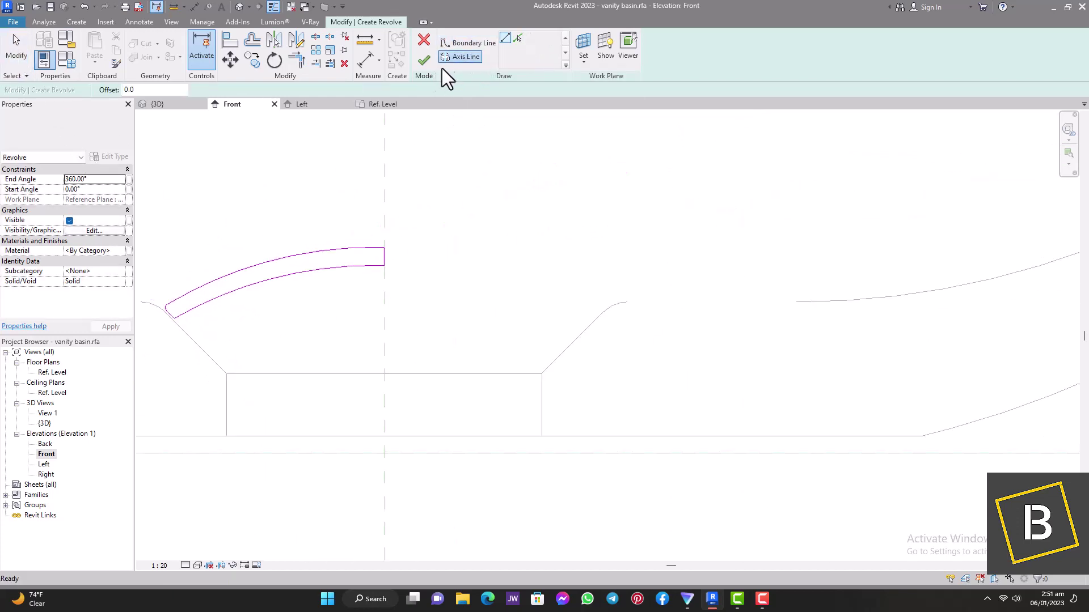
{"action": "left_click", "coordinate": [384, 151]}
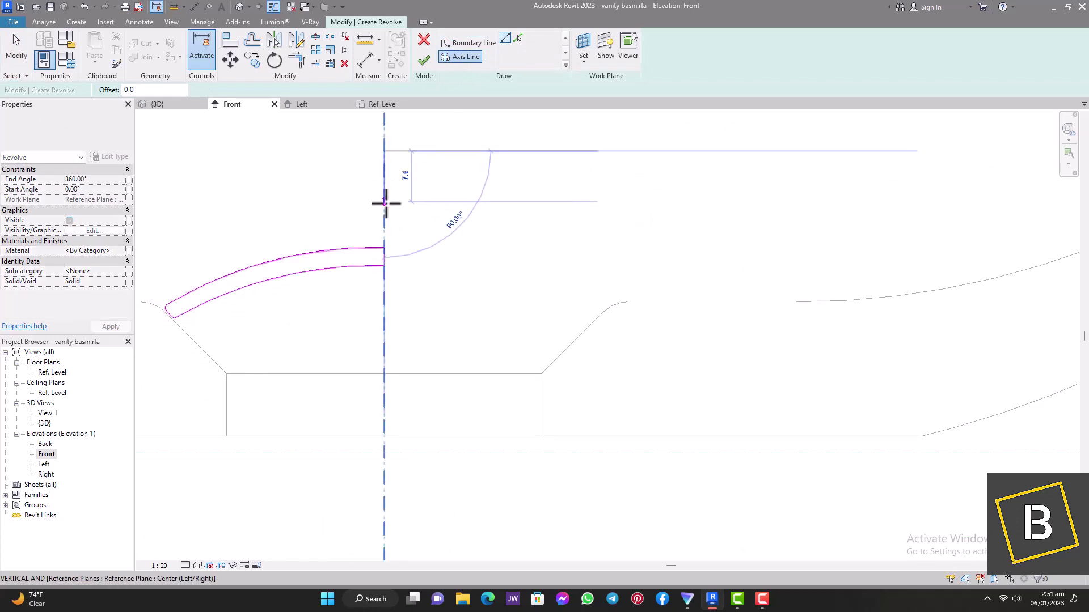
{"action": "left_click", "coordinate": [384, 204]}
{"action": "left_click", "coordinate": [424, 61]}
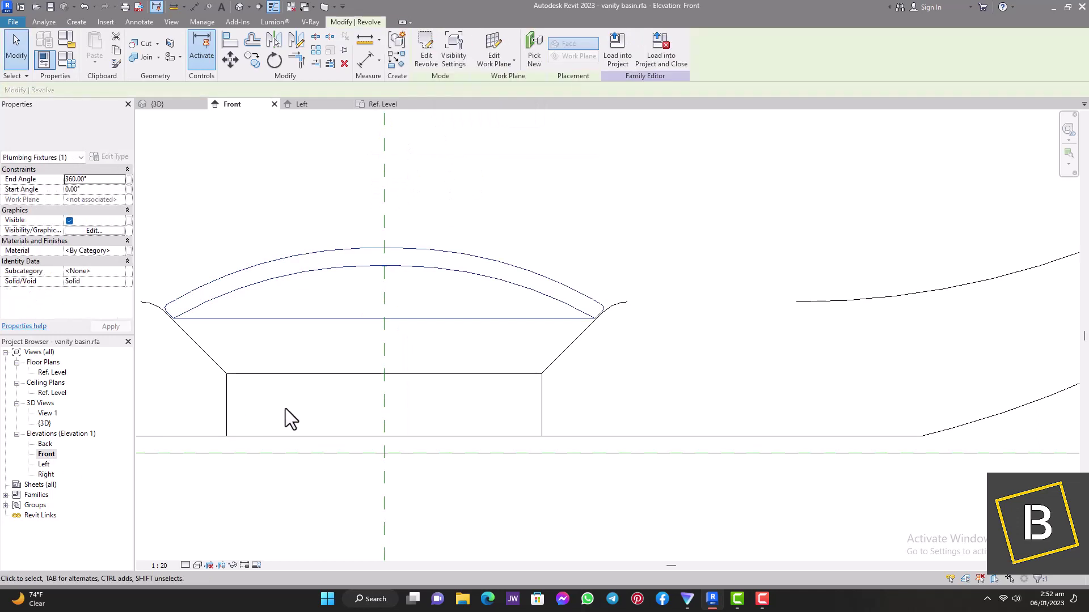
Step: Nudge the revolved drain cover slightly upward so it sits a little above the basin's drain seat
{"action": "scroll", "coordinate": [386, 360], "scroll_direction": "down", "scroll_amount": 2}
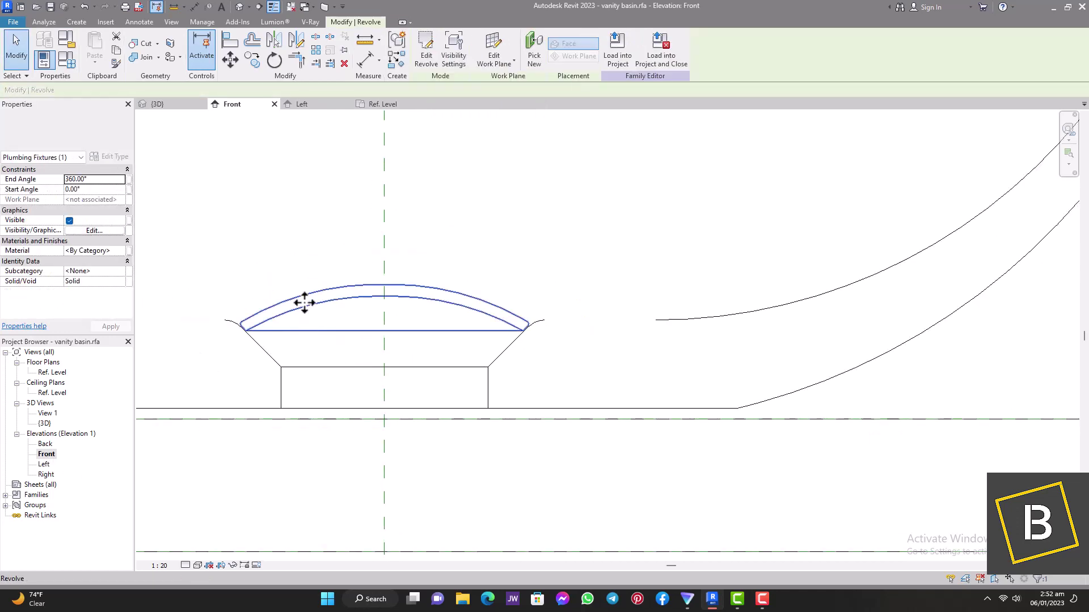
{"action": "key", "text": "Up"}
{"action": "key", "text": "Up"}
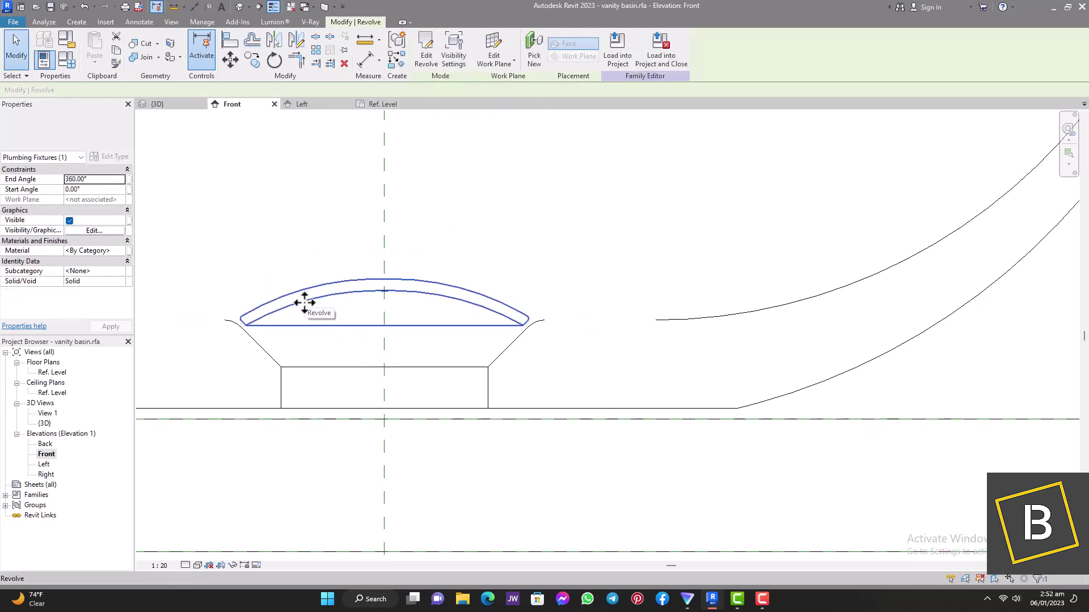
{"action": "key", "text": "Up"}
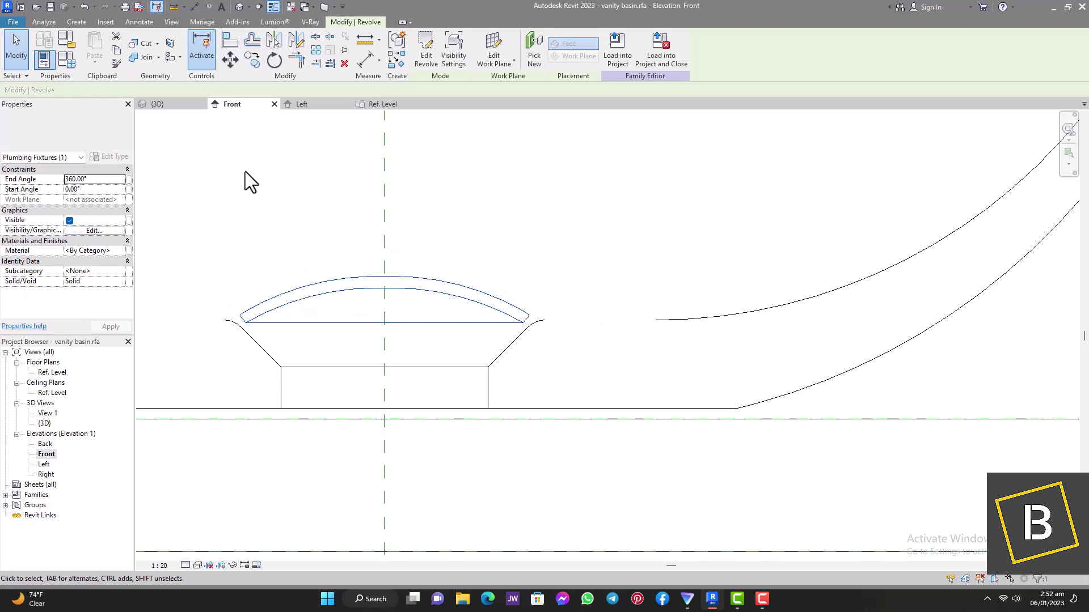
Step: Examine the drain cover and the whole vanity in the 3D view, finishing at the isometric orientation
{"action": "left_click", "coordinate": [240, 9]}
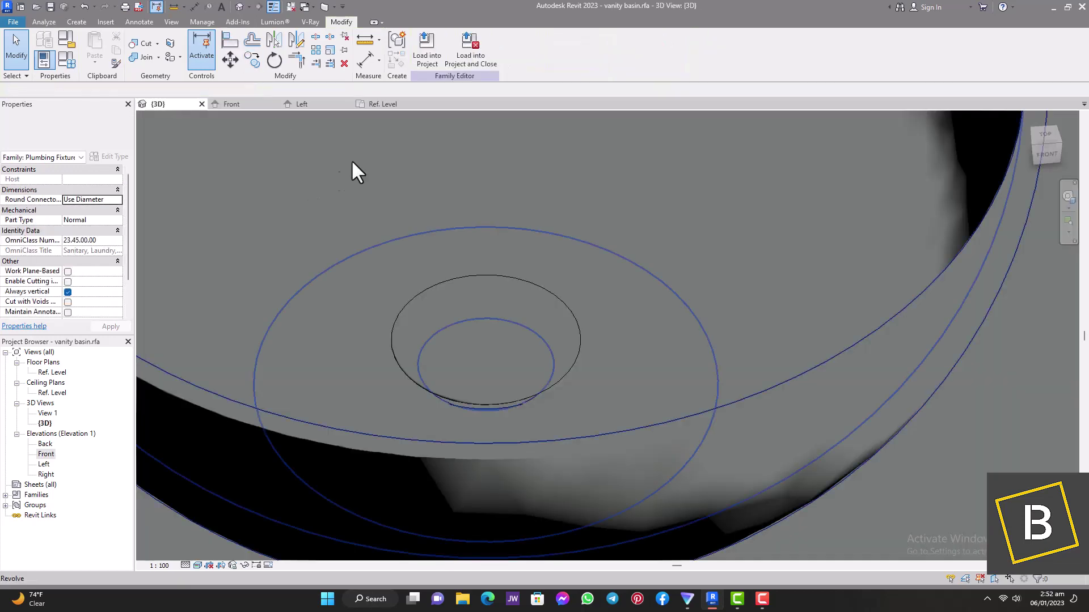
{"action": "scroll", "coordinate": [493, 214], "scroll_direction": "down", "scroll_amount": 5}
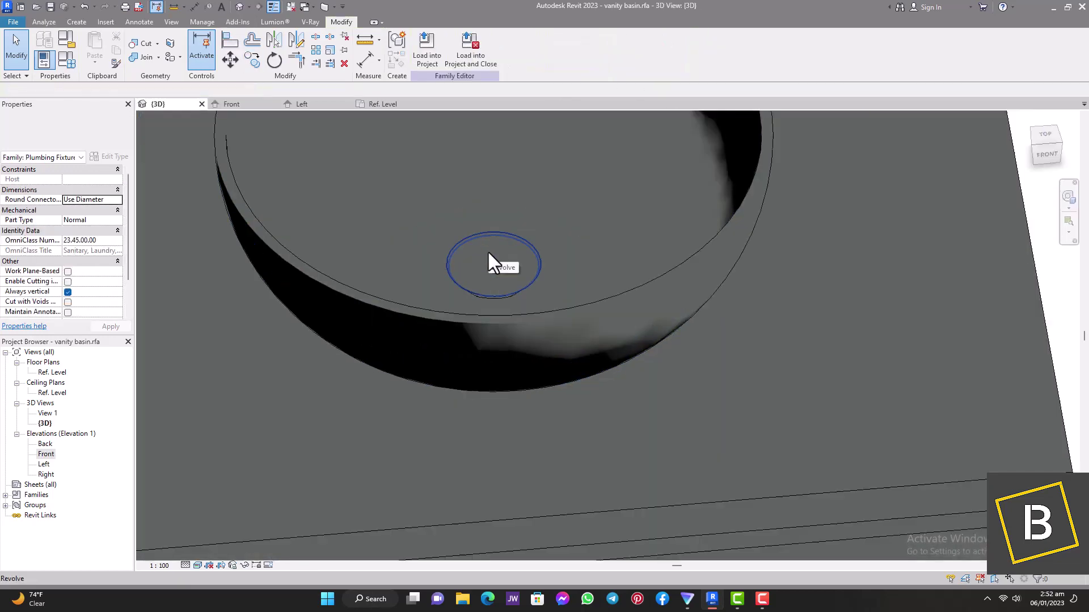
{"action": "left_click", "coordinate": [486, 252]}
{"action": "scroll", "coordinate": [482, 264], "scroll_direction": "down", "scroll_amount": 5}
{"action": "left_click", "coordinate": [686, 292]}
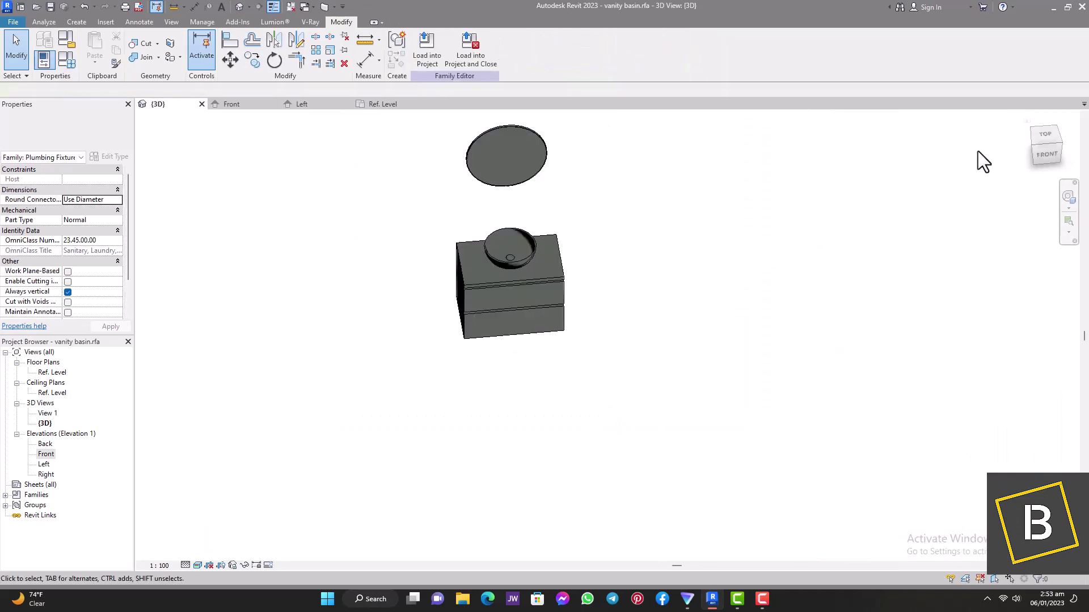
{"action": "left_click", "coordinate": [1033, 143]}
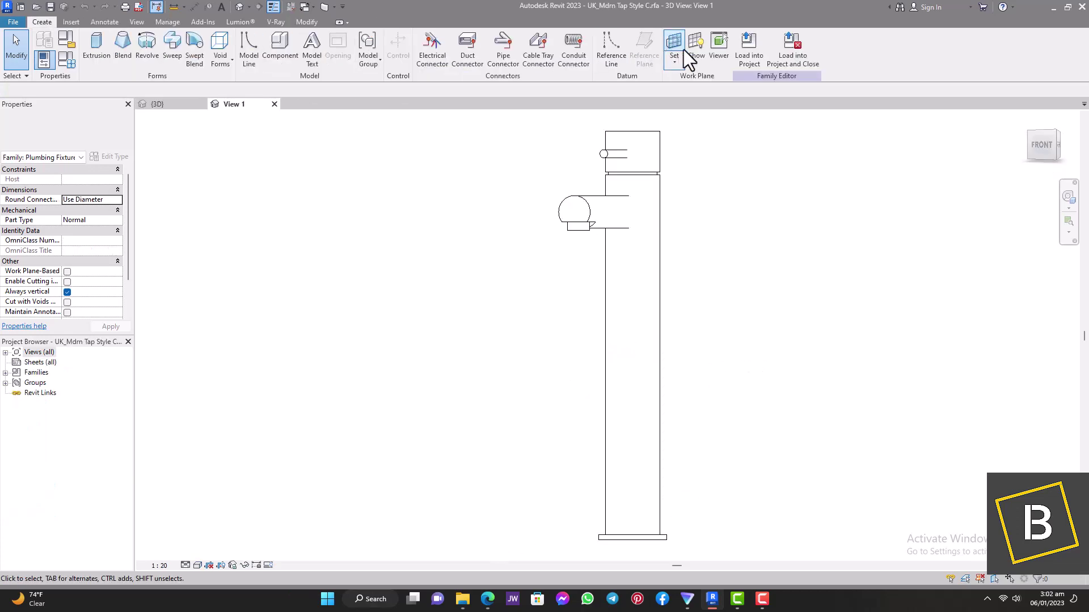
Step: Load the UK_Mdrn Tap Style C family into the vanity basin family and place one tap in the 3D view
{"action": "left_click", "coordinate": [748, 49]}
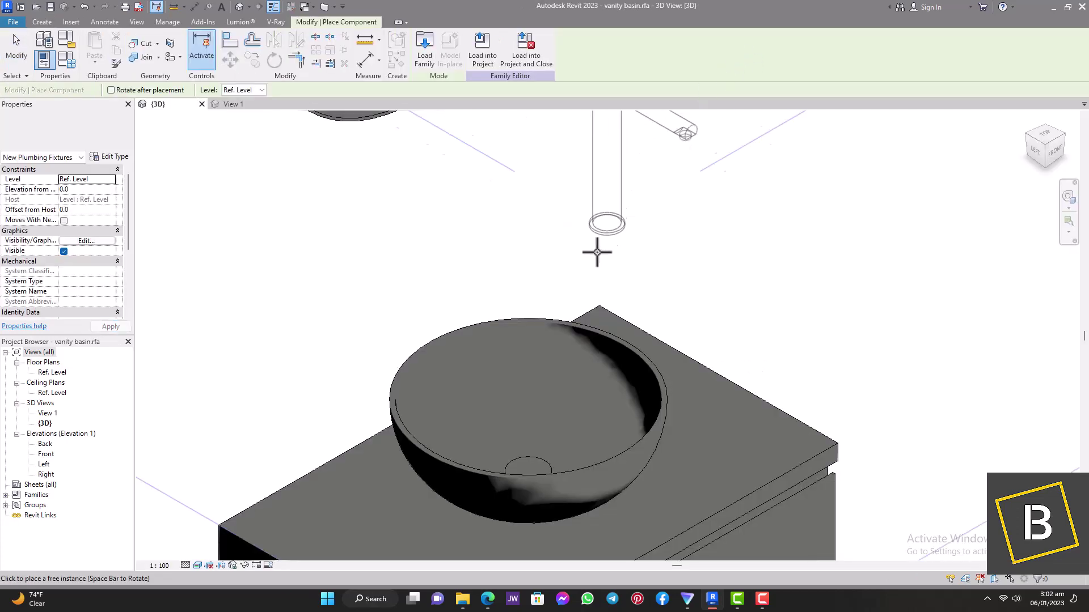
{"action": "left_click", "coordinate": [607, 320]}
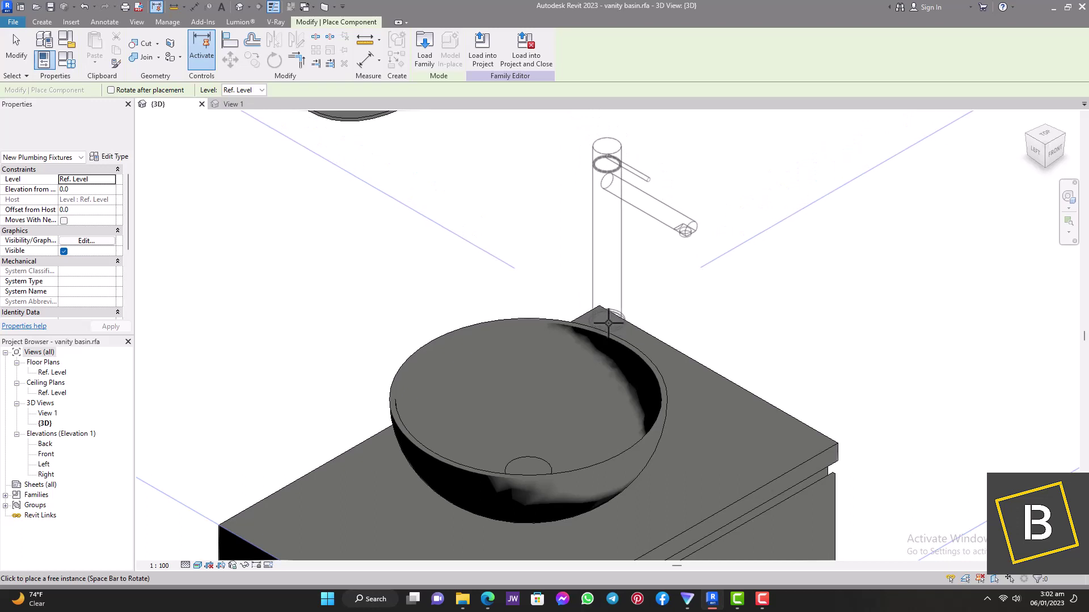
{"action": "left_click", "coordinate": [17, 51]}
Step: In the Ref. Level floor plan, move the tap onto the vanity top beside the basin's back right edge
{"action": "double_click", "coordinate": [53, 372]}
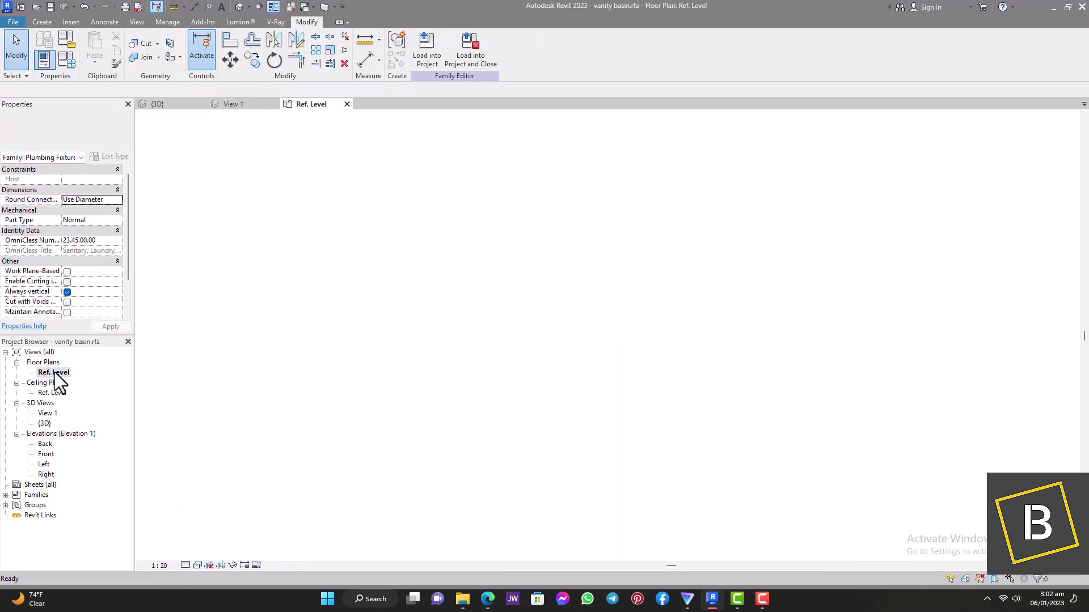
{"action": "left_click", "coordinate": [738, 260]}
{"action": "scroll", "coordinate": [736, 262], "scroll_direction": "up", "scroll_amount": 2}
{"action": "left_click_drag", "start_coordinate": [737, 258], "coordinate": [549, 421]}
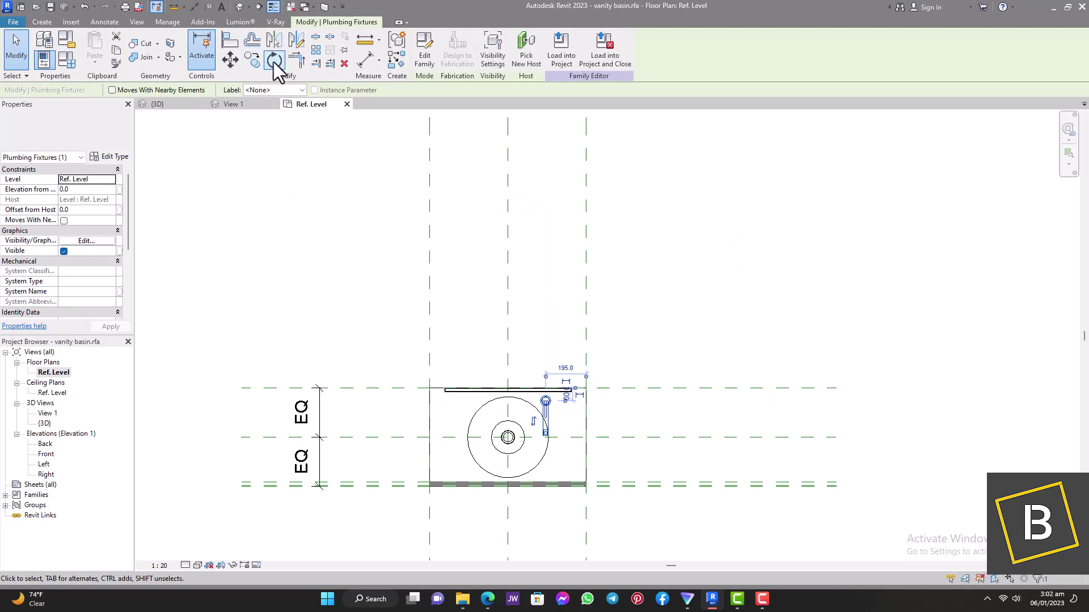
Step: Rotate the tap about 45° clockwise and shift it at the basin's back right so the spout points towards the drain
{"action": "left_click", "coordinate": [274, 60]}
{"action": "left_click", "coordinate": [550, 375]}
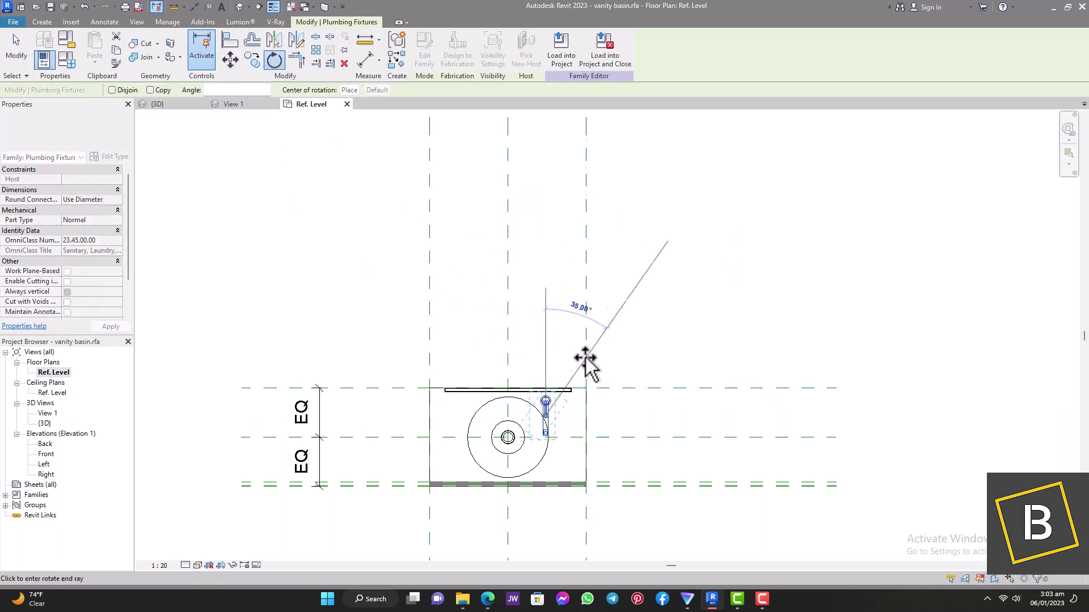
{"action": "left_click", "coordinate": [604, 363]}
{"action": "scroll", "coordinate": [541, 419], "scroll_direction": "up", "scroll_amount": 3}
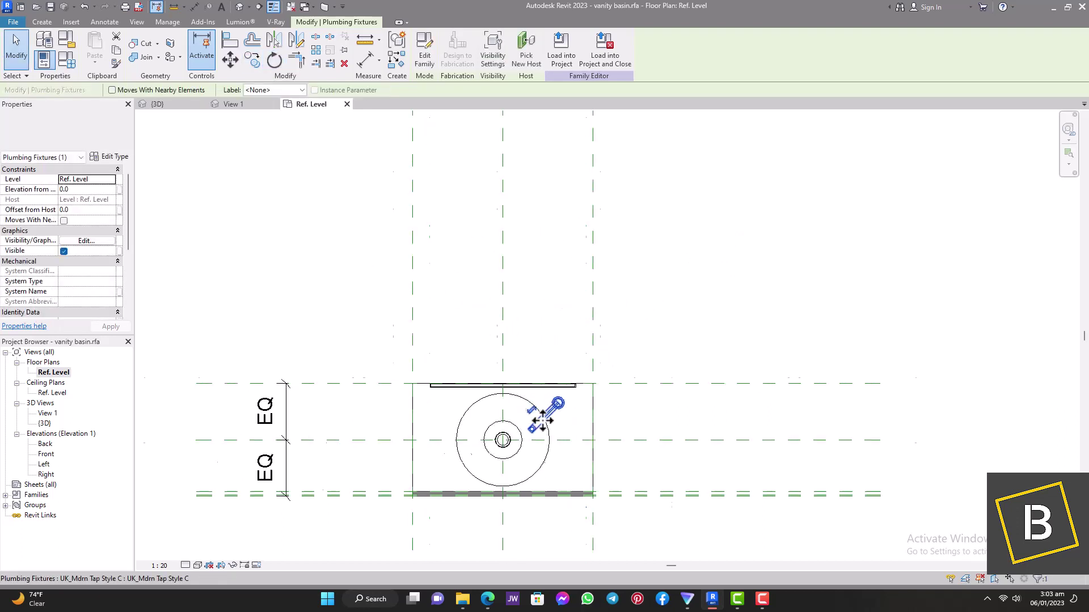
{"action": "left_click_drag", "start_coordinate": [536, 416], "coordinate": [540, 404]}
{"action": "left_click", "coordinate": [680, 278]}
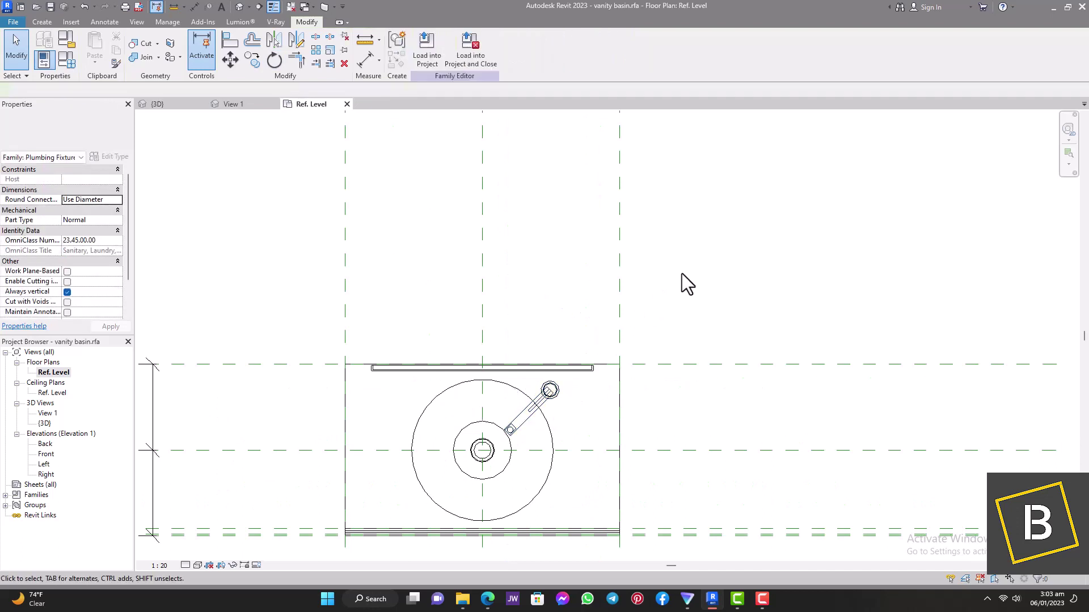
{"action": "scroll", "coordinate": [400, 290], "scroll_direction": "down", "scroll_amount": 1}
{"action": "scroll", "coordinate": [399, 285], "scroll_direction": "down", "scroll_amount": 1}
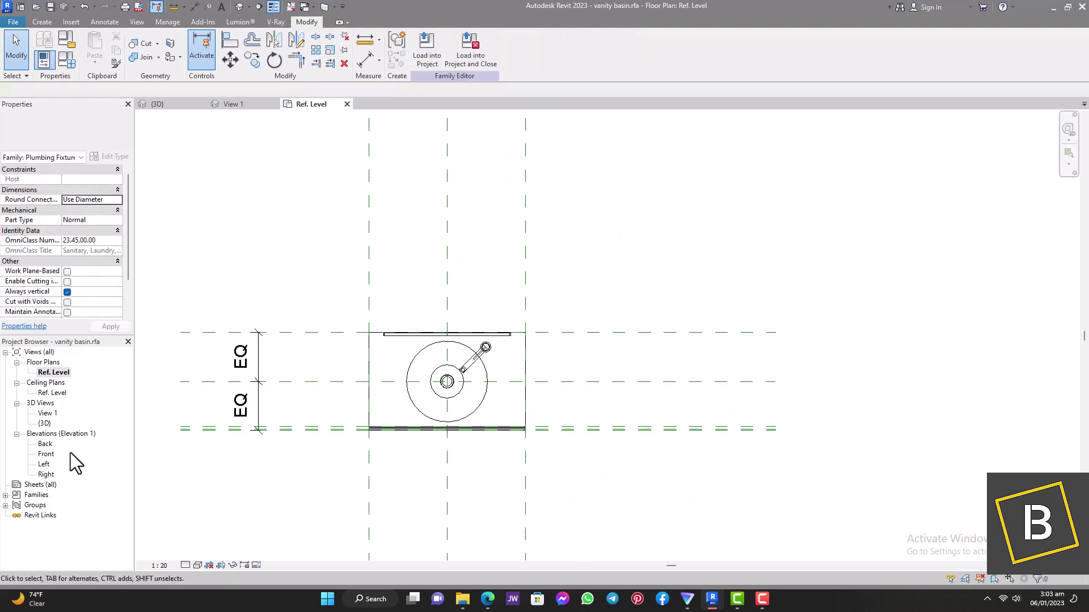
Step: In the Front elevation, raise the tap onto the countertop by setting its elevation from the reference level to 750
{"action": "double_click", "coordinate": [46, 454]}
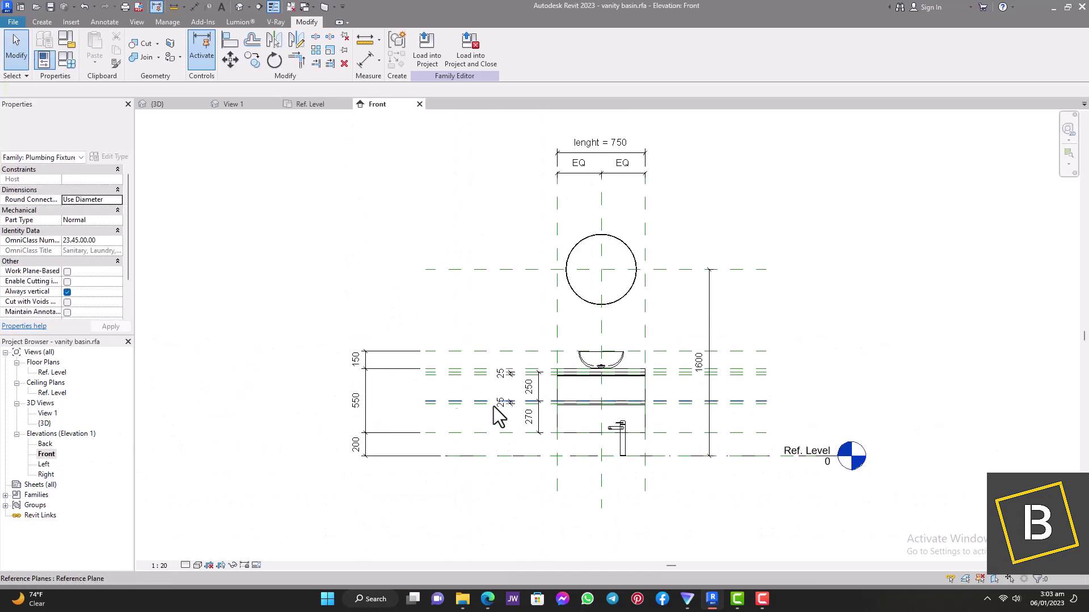
{"action": "scroll", "coordinate": [622, 443], "scroll_direction": "up", "scroll_amount": 2}
{"action": "left_click", "coordinate": [636, 453]}
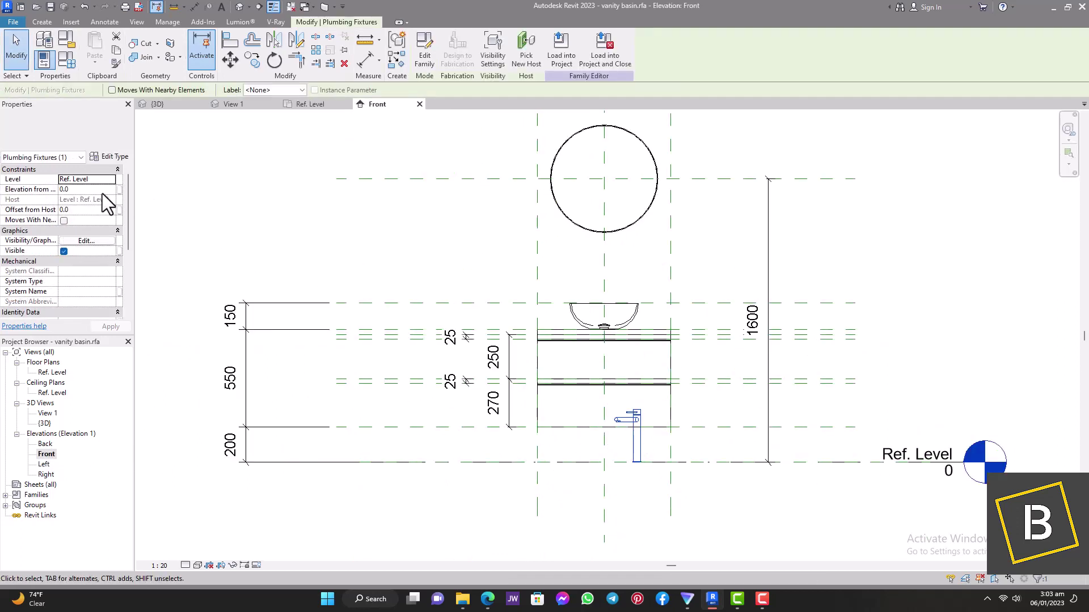
{"action": "left_click", "coordinate": [98, 192]}
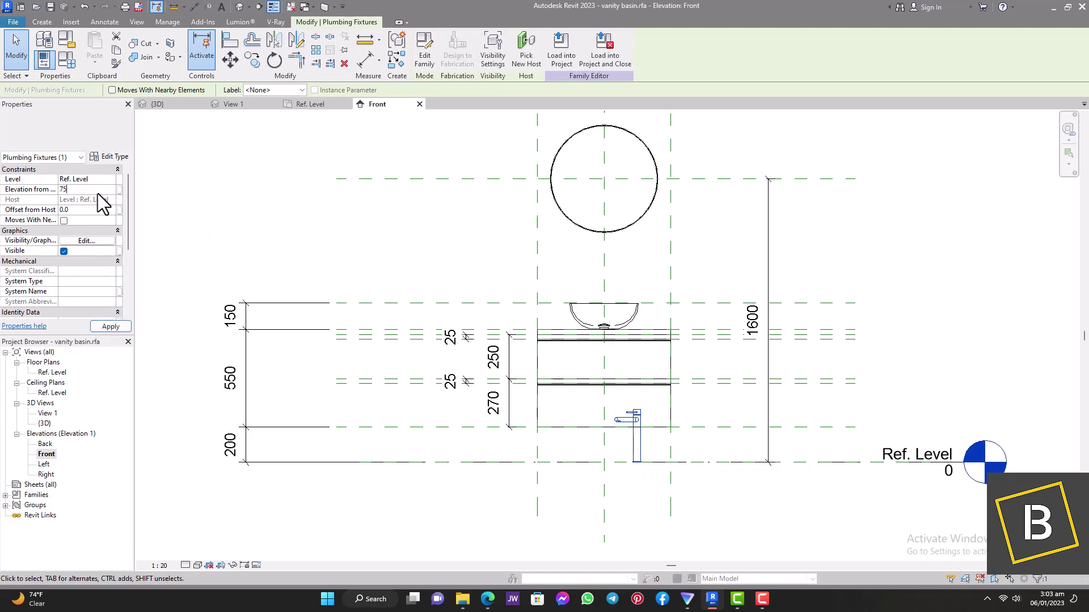
{"action": "scroll", "coordinate": [675, 342], "scroll_direction": "up", "scroll_amount": 5}
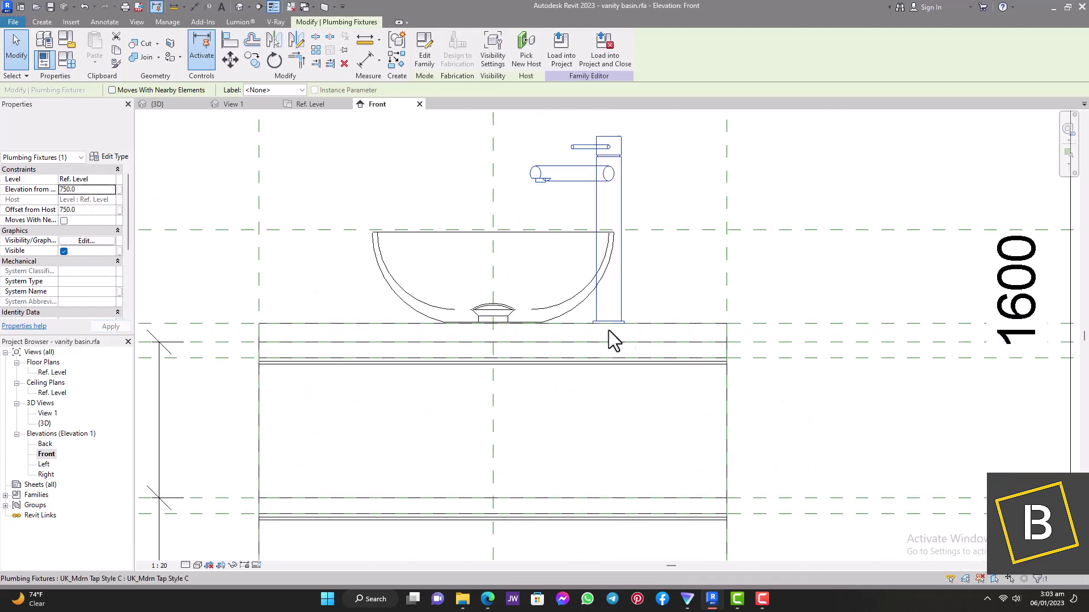
{"action": "scroll", "coordinate": [498, 316], "scroll_direction": "down", "scroll_amount": 4}
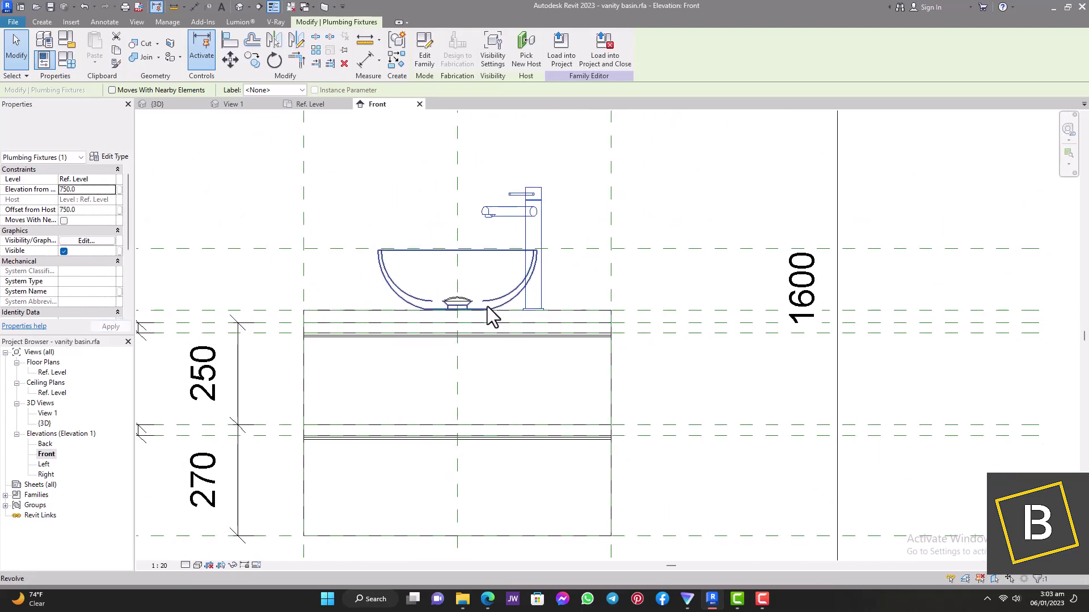
{"action": "left_click", "coordinate": [366, 207]}
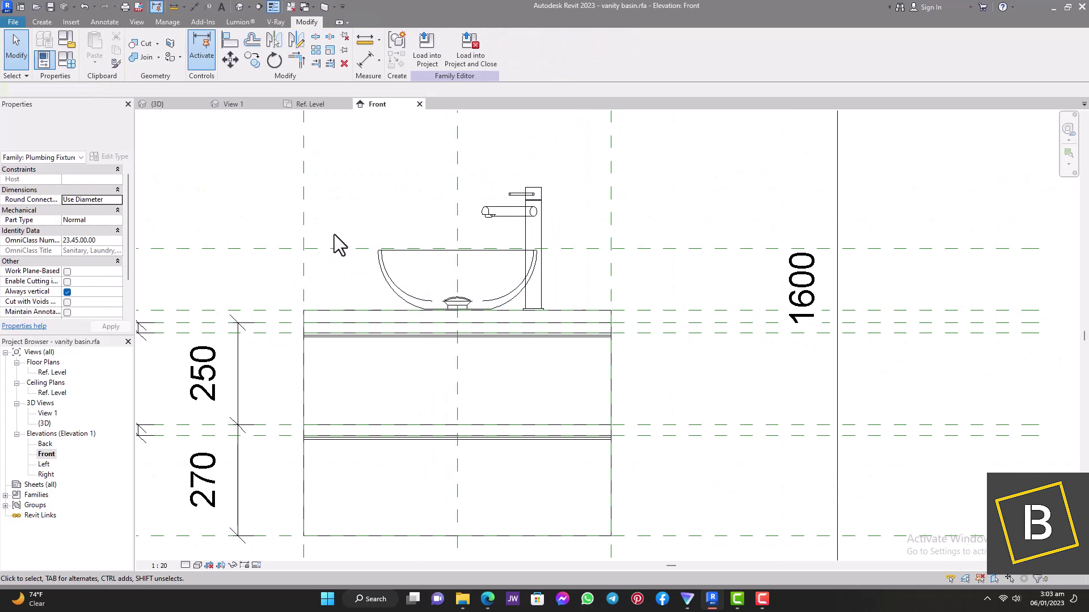
{"action": "scroll", "coordinate": [331, 253], "scroll_direction": "down", "scroll_amount": 2}
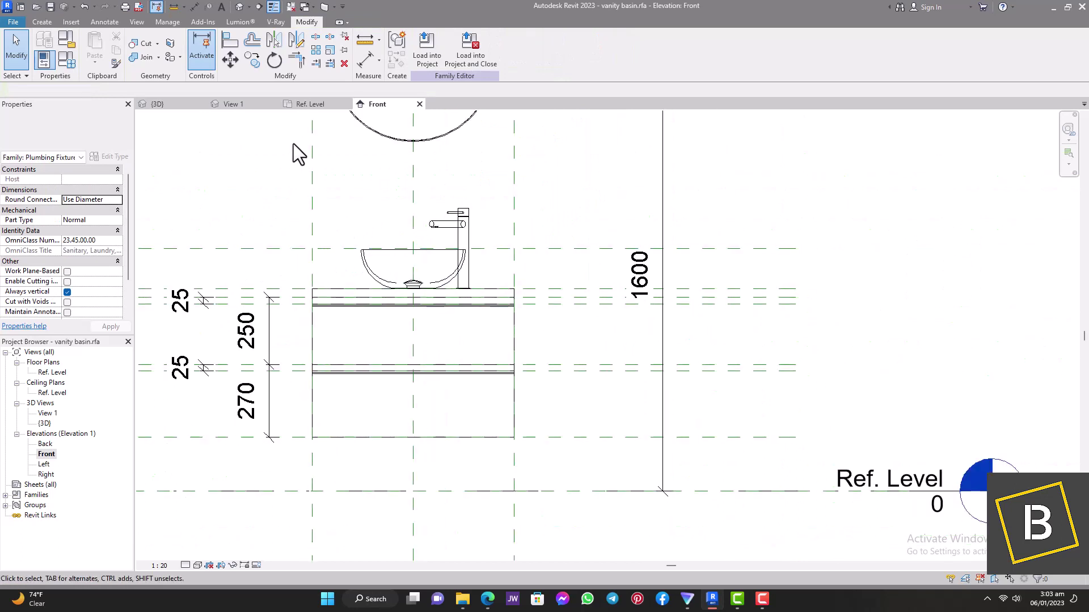
Step: Examine the tap's placement on the vanity top from the back, front and side in the 3D view
{"action": "left_click", "coordinate": [239, 6]}
{"action": "left_click_drag", "start_coordinate": [601, 199], "coordinate": [873, 236]}
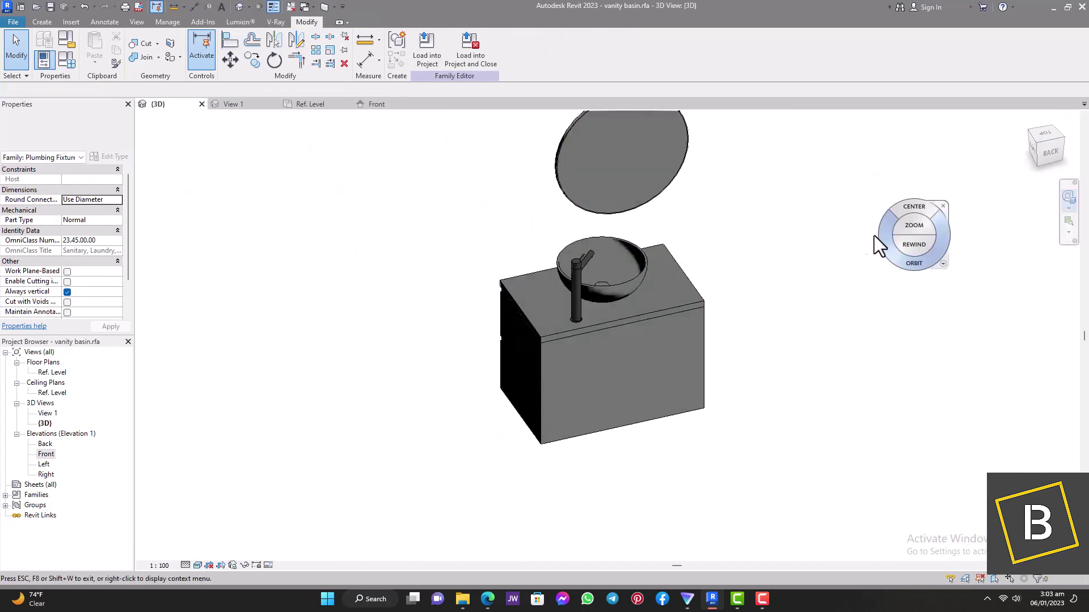
{"action": "left_click_drag", "start_coordinate": [452, 205], "coordinate": [844, 199]}
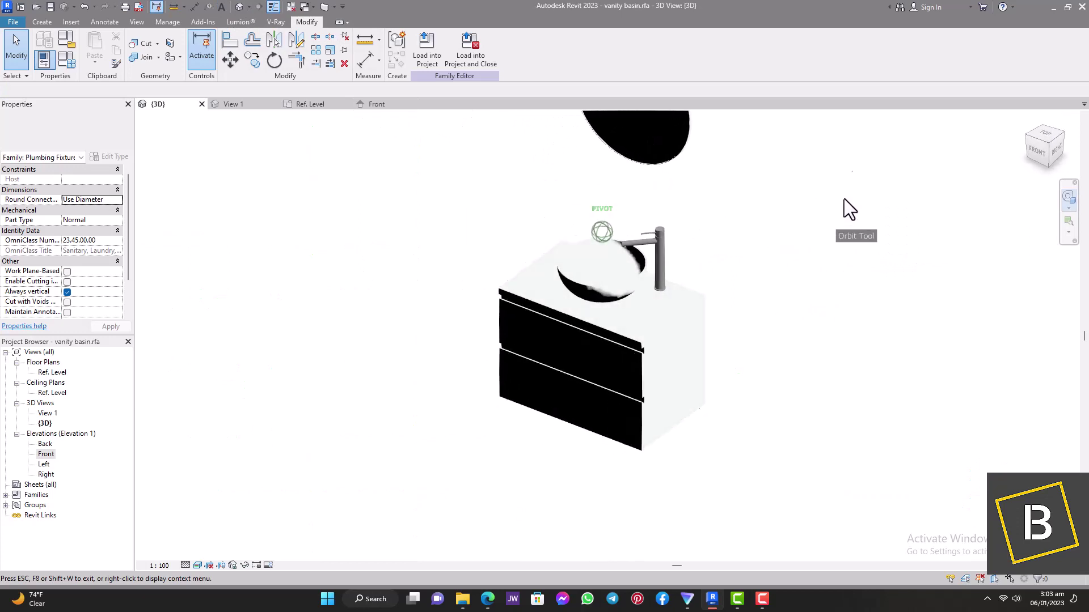
{"action": "left_click_drag", "start_coordinate": [547, 217], "coordinate": [822, 207]}
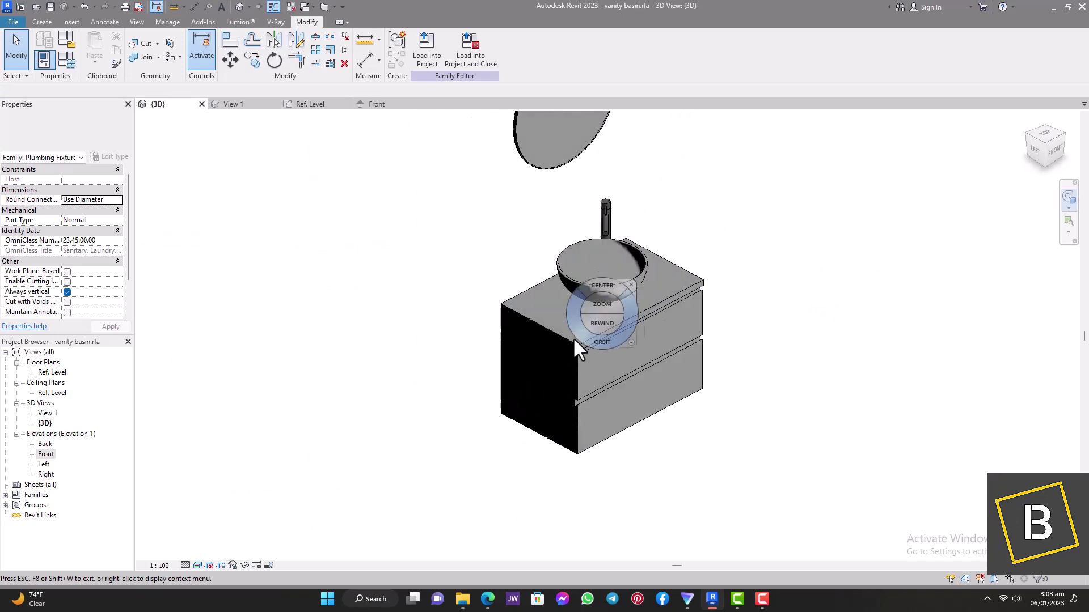
{"action": "scroll", "coordinate": [575, 346], "scroll_direction": "down", "scroll_amount": 2}
Step: Create a type-based material family parameter named cabinet and assign it to the cabinet body and front panel extrusions
{"action": "left_click", "coordinate": [1008, 164]}
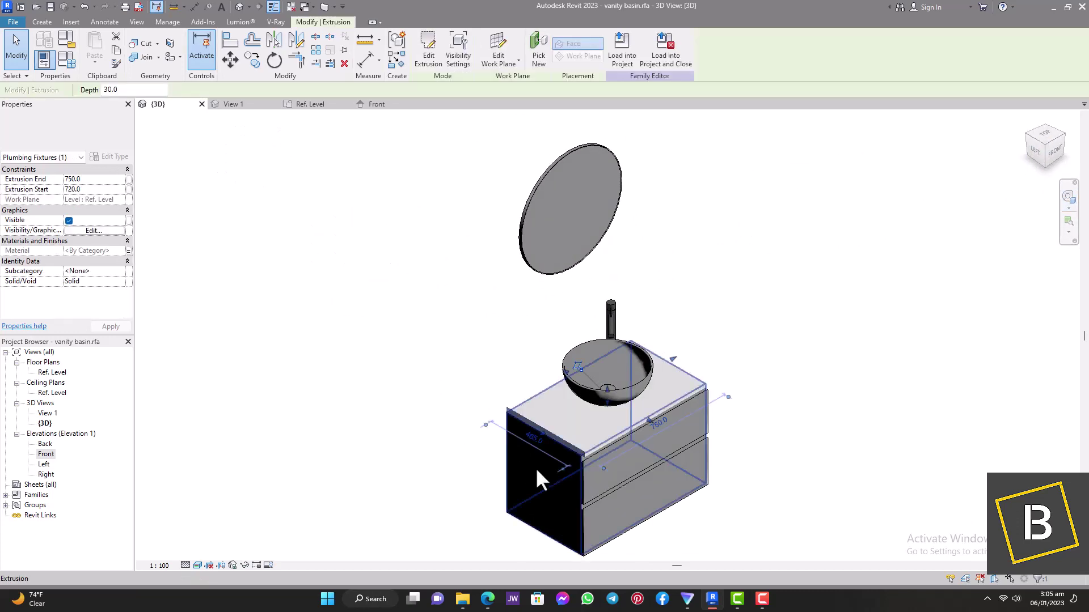
{"action": "left_click", "coordinate": [537, 472]}
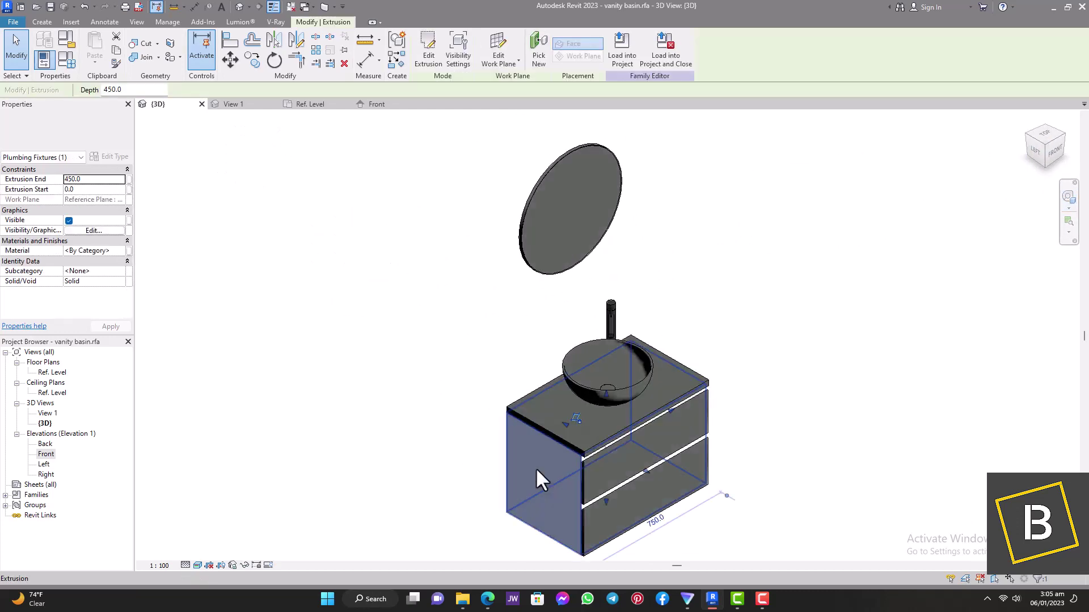
{"action": "left_click", "coordinate": [594, 478]}
{"action": "left_click", "coordinate": [644, 503], "text": "ctrl"}
{"action": "key", "text": "Delete"}
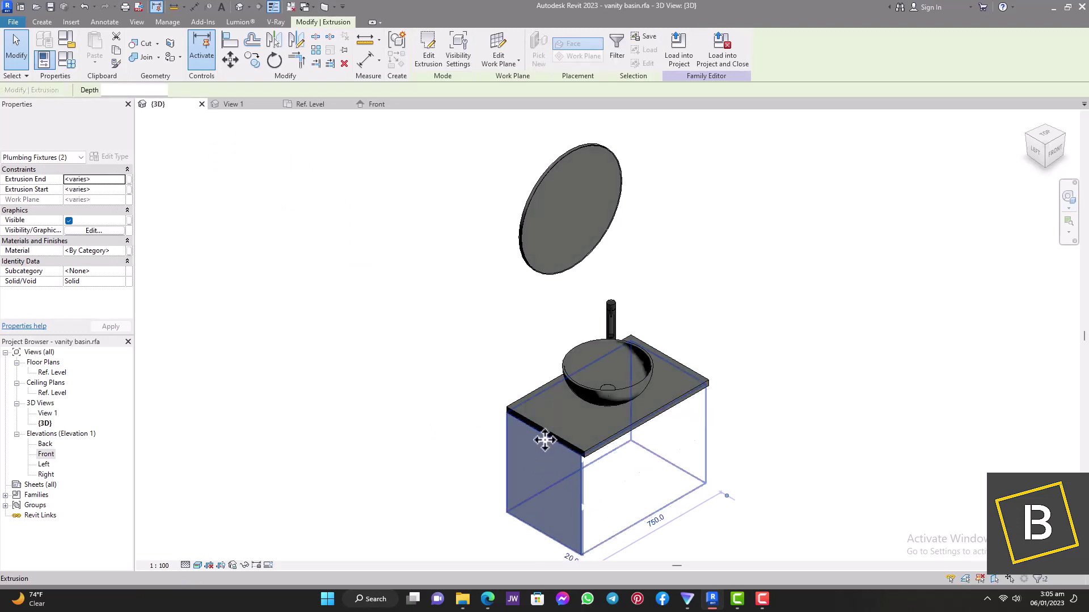
{"action": "left_click", "coordinate": [130, 253]}
{"action": "left_click", "coordinate": [267, 363]}
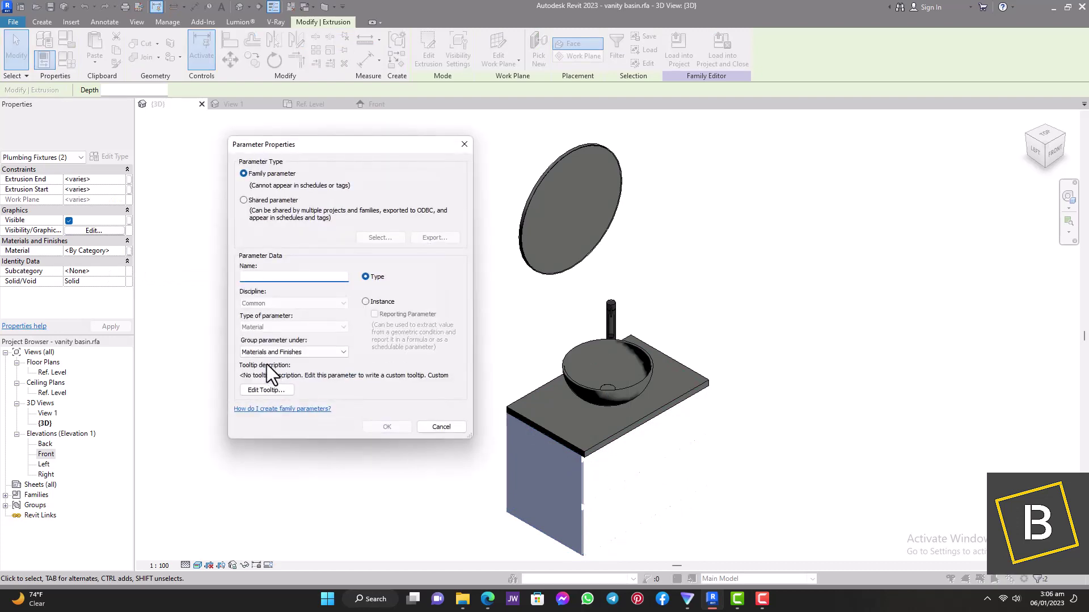
{"action": "type", "text": "cabinet"}
{"action": "left_click", "coordinate": [385, 426]}
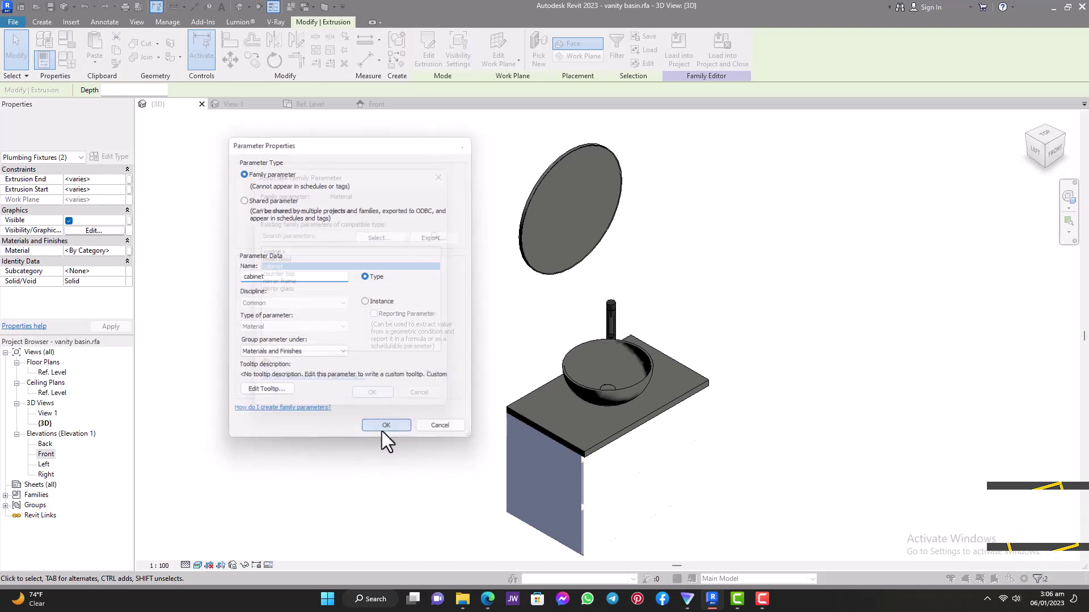
{"action": "left_click", "coordinate": [380, 397]}
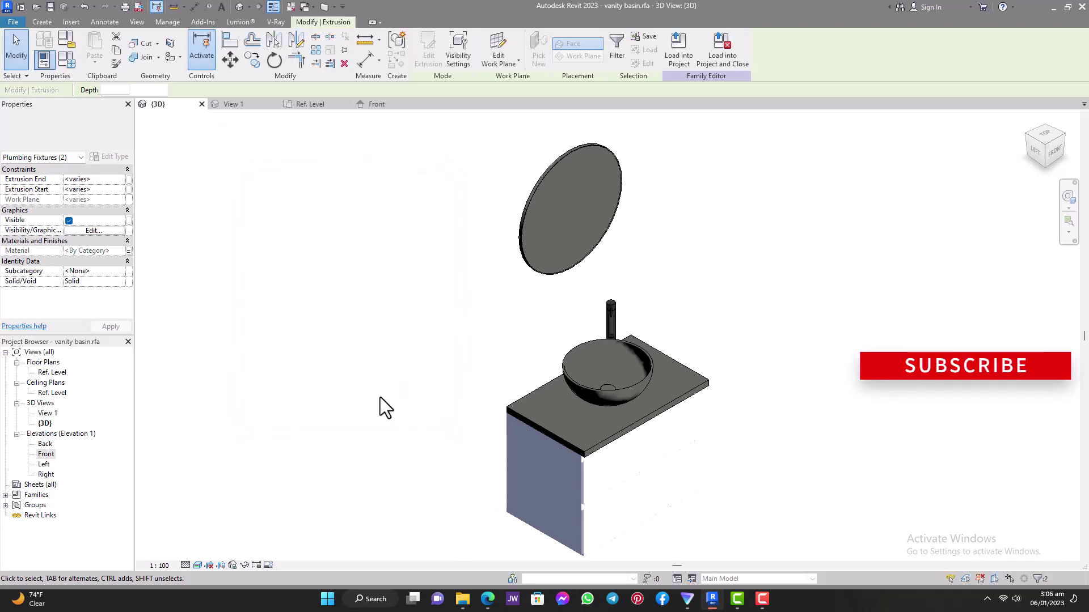
Step: In the family types, open the cabinet parameter's material for editing and create a new material
{"action": "left_click", "coordinate": [72, 59]}
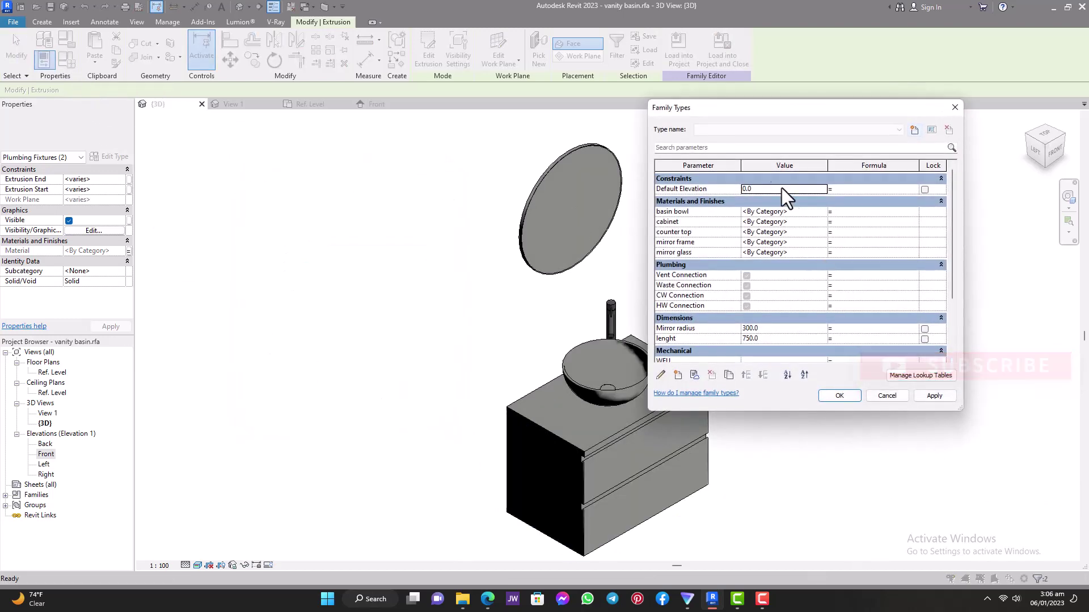
{"action": "left_click_drag", "start_coordinate": [762, 113], "coordinate": [203, 101]}
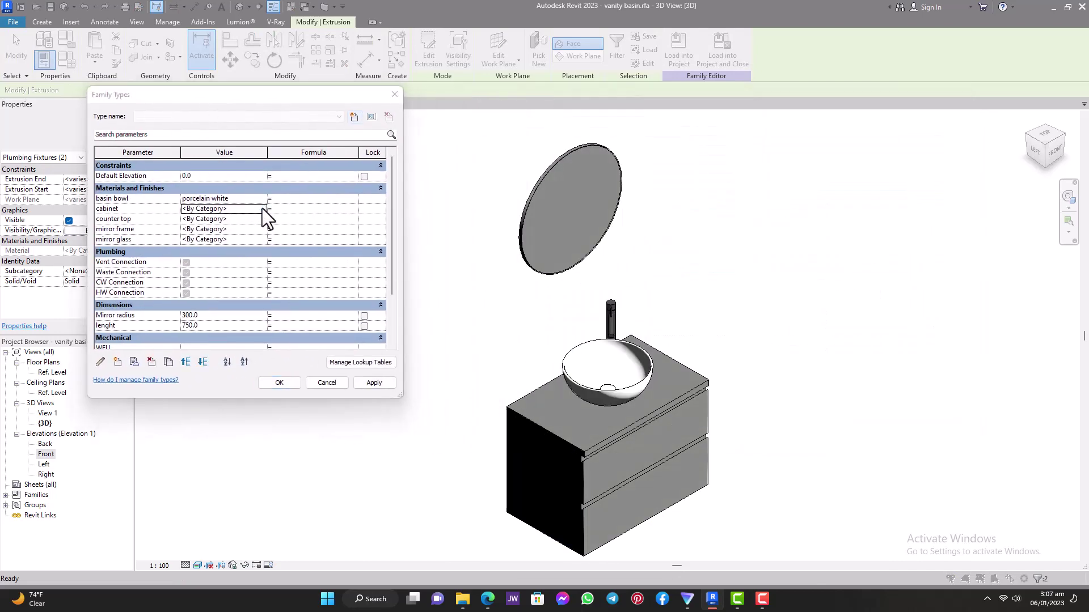
{"action": "left_click", "coordinate": [262, 210]}
{"action": "left_click", "coordinate": [51, 357]}
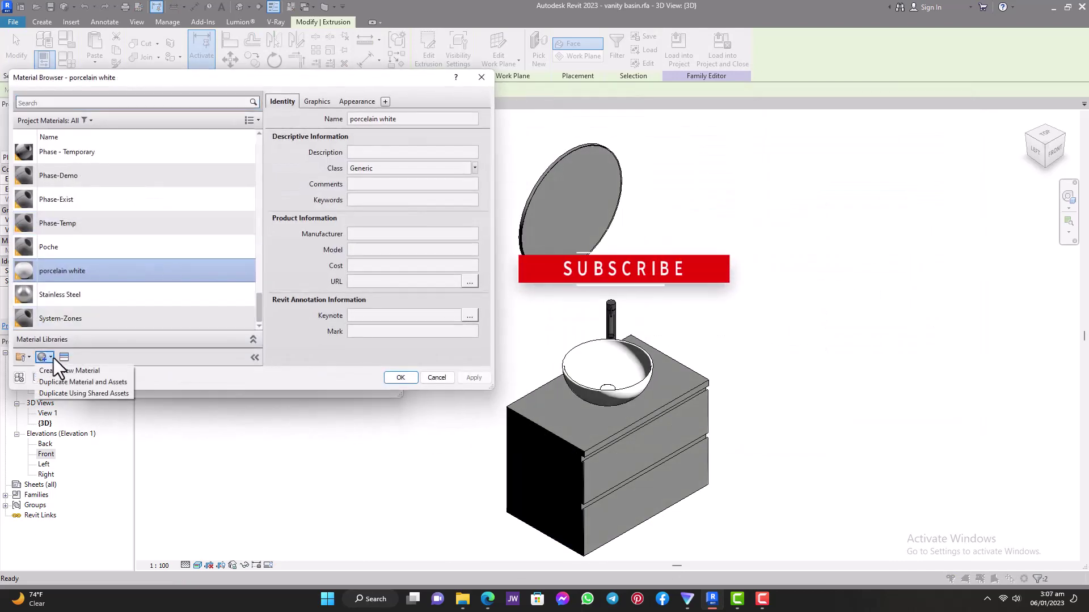
{"action": "left_click", "coordinate": [64, 370]}
Step: Browse the Wood category of the Appearance Library for the new material, enlarging the asset thumbnails and the browser window
{"action": "left_click", "coordinate": [63, 358]}
{"action": "double_click", "coordinate": [148, 160]}
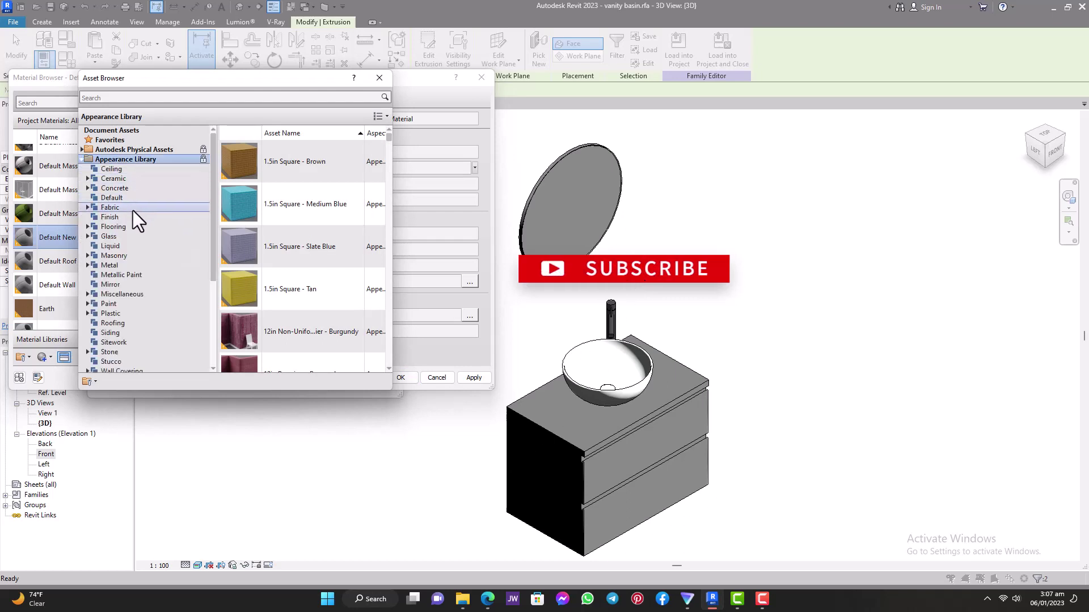
{"action": "scroll", "coordinate": [135, 210], "scroll_direction": "down", "scroll_amount": 2}
{"action": "left_click", "coordinate": [109, 333]}
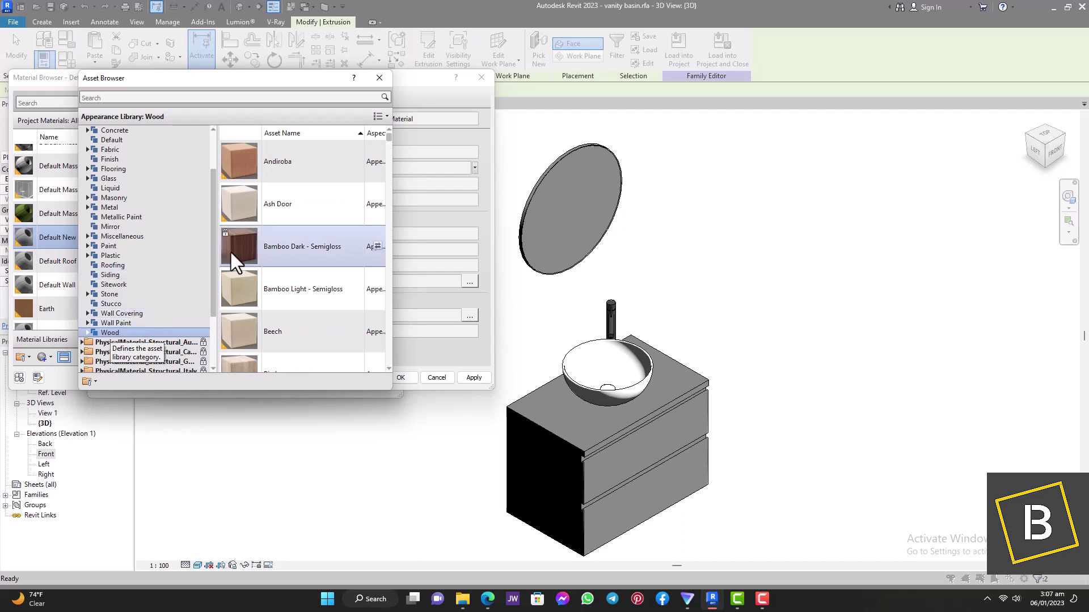
{"action": "left_click", "coordinate": [380, 117]}
{"action": "left_click", "coordinate": [409, 500]}
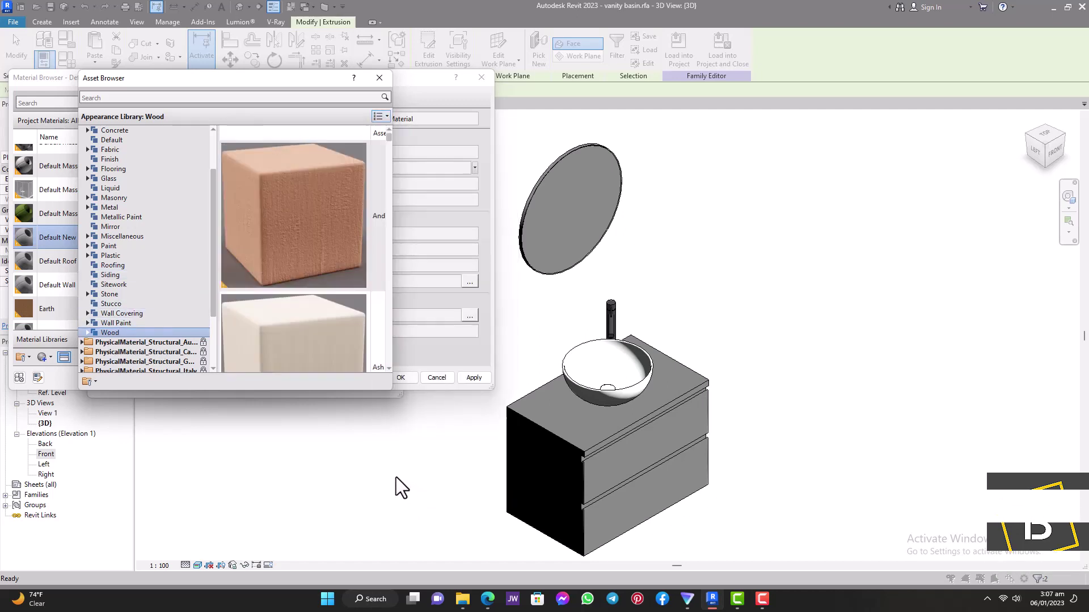
{"action": "left_click_drag", "start_coordinate": [301, 390], "coordinate": [326, 543]}
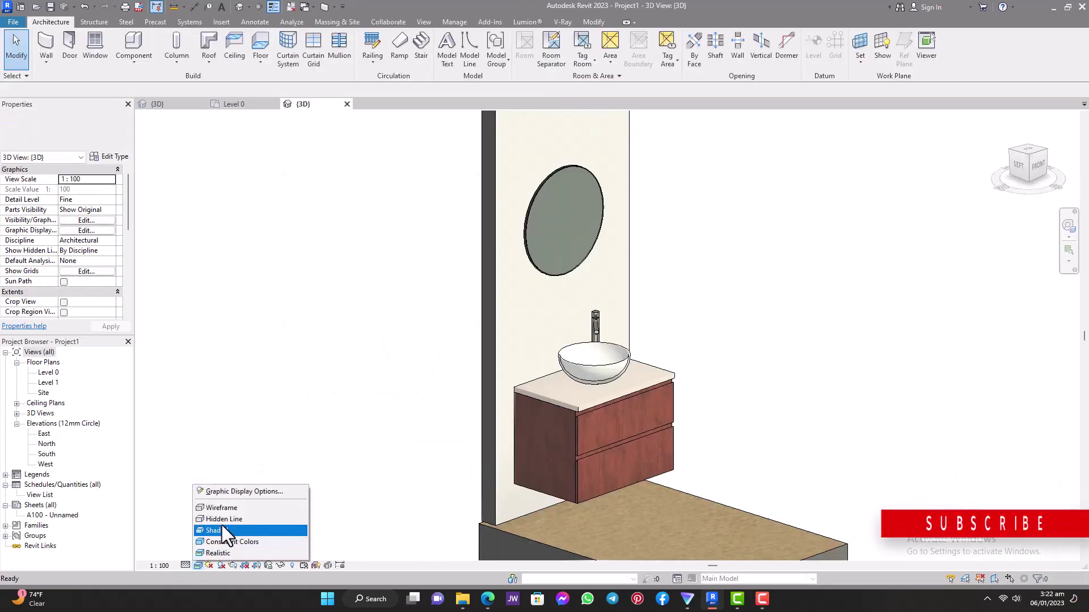
Step: Preview the vanity in the project's 3D view with the Wireframe, Hidden Line, Shaded and Consistent Colors visual styles
{"action": "left_click", "coordinate": [224, 508]}
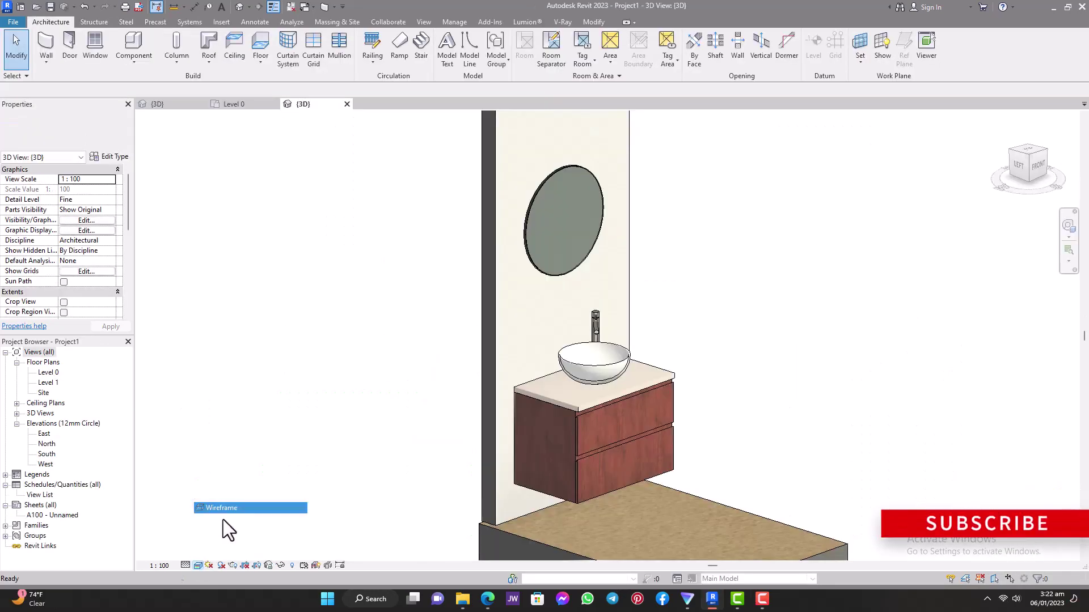
{"action": "left_click", "coordinate": [197, 565]}
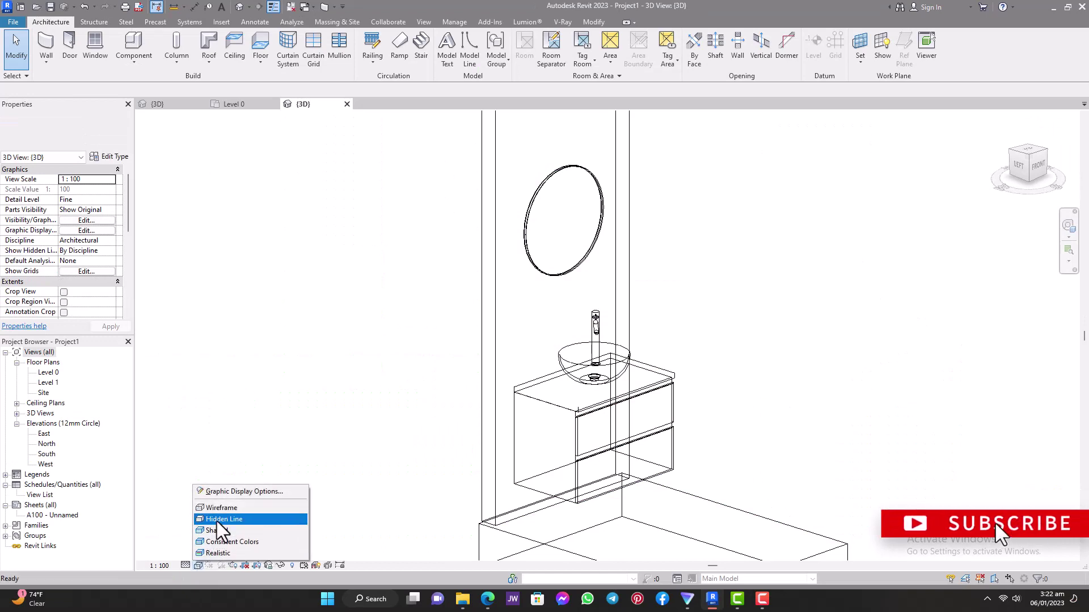
{"action": "left_click", "coordinate": [224, 520]}
{"action": "left_click", "coordinate": [198, 565]}
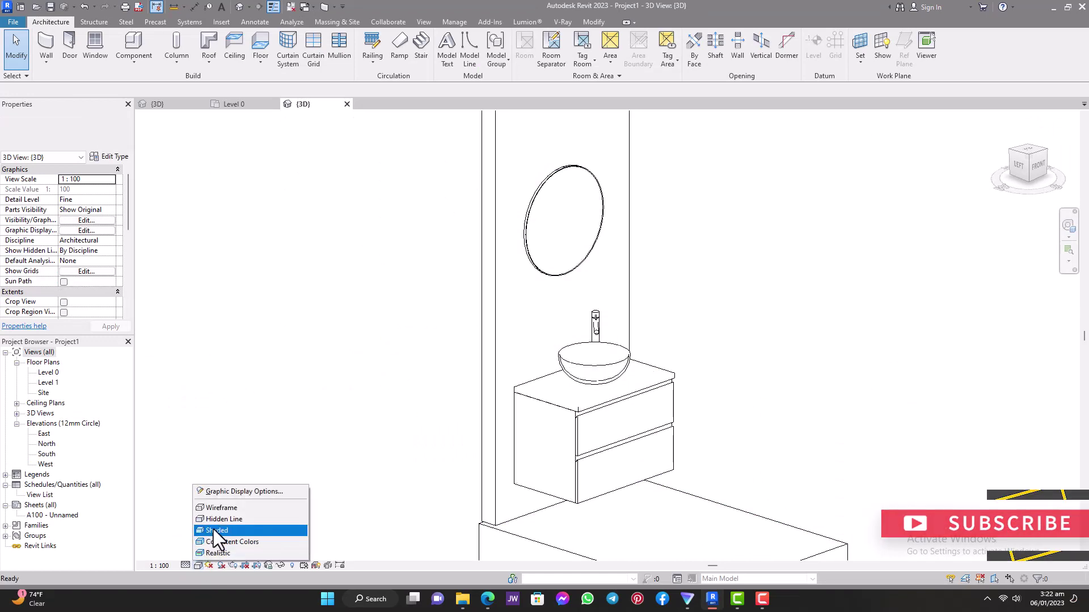
{"action": "left_click", "coordinate": [213, 532]}
{"action": "left_click", "coordinate": [198, 565]}
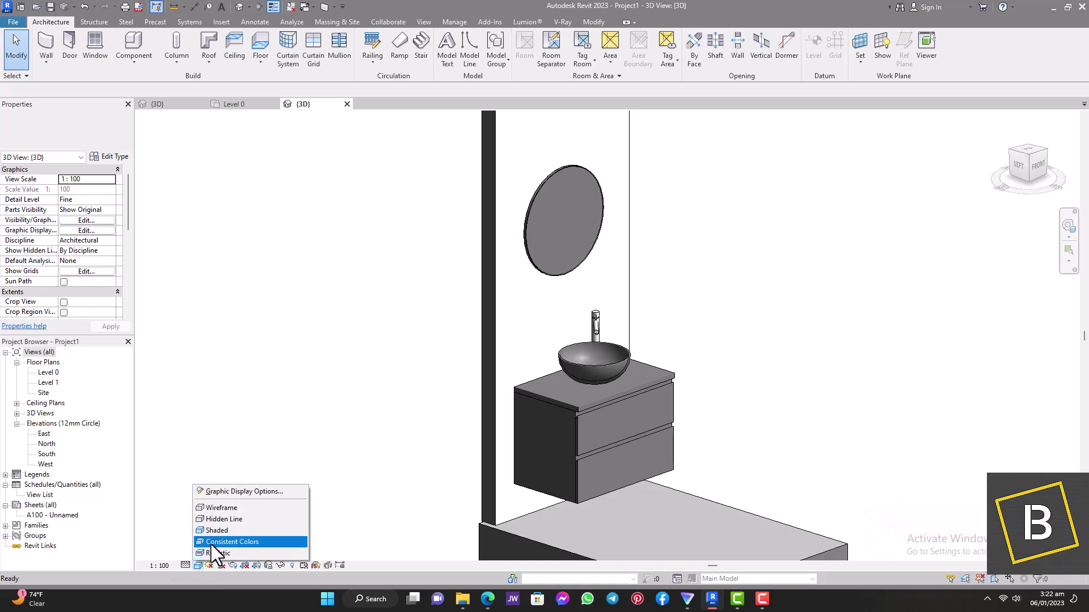
{"action": "left_click", "coordinate": [211, 544]}
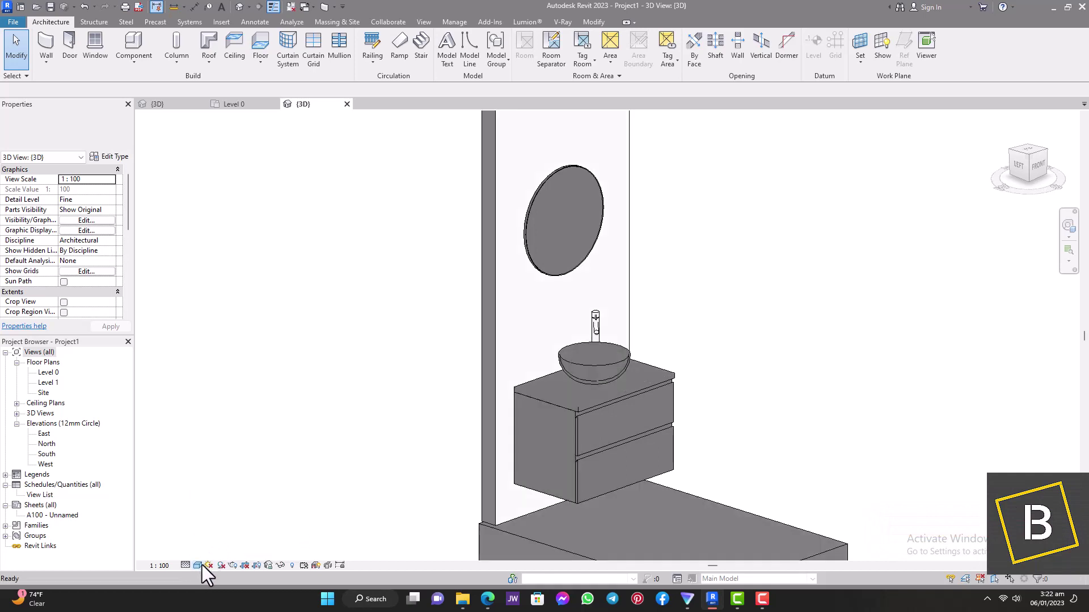
Step: Set the project's 3D view to the Realistic visual style and turn its shadows on
{"action": "left_click", "coordinate": [201, 565]}
{"action": "left_click", "coordinate": [211, 554]}
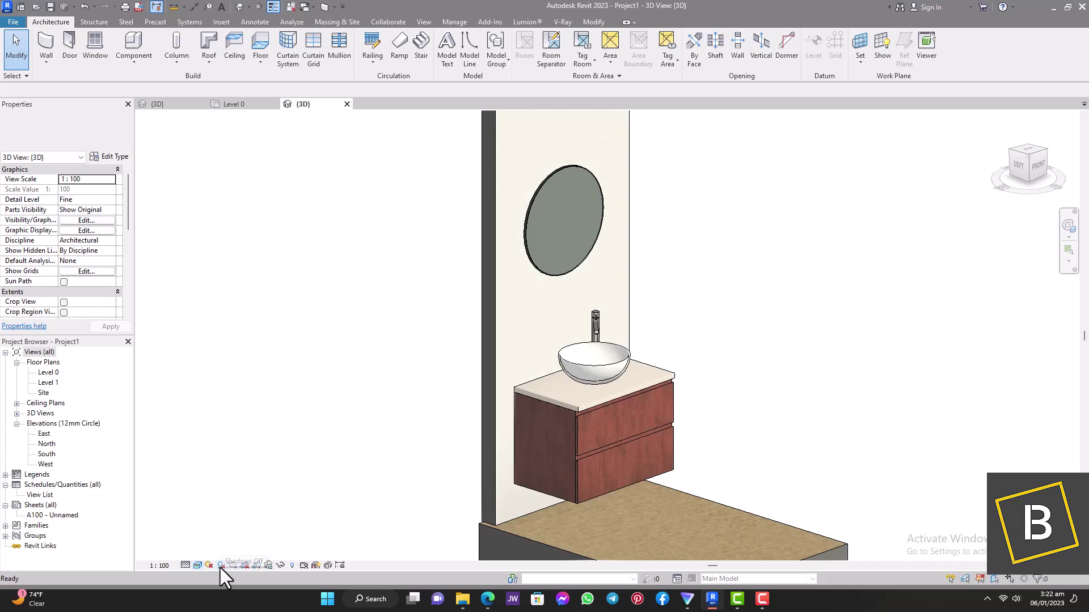
{"action": "left_click", "coordinate": [221, 565]}
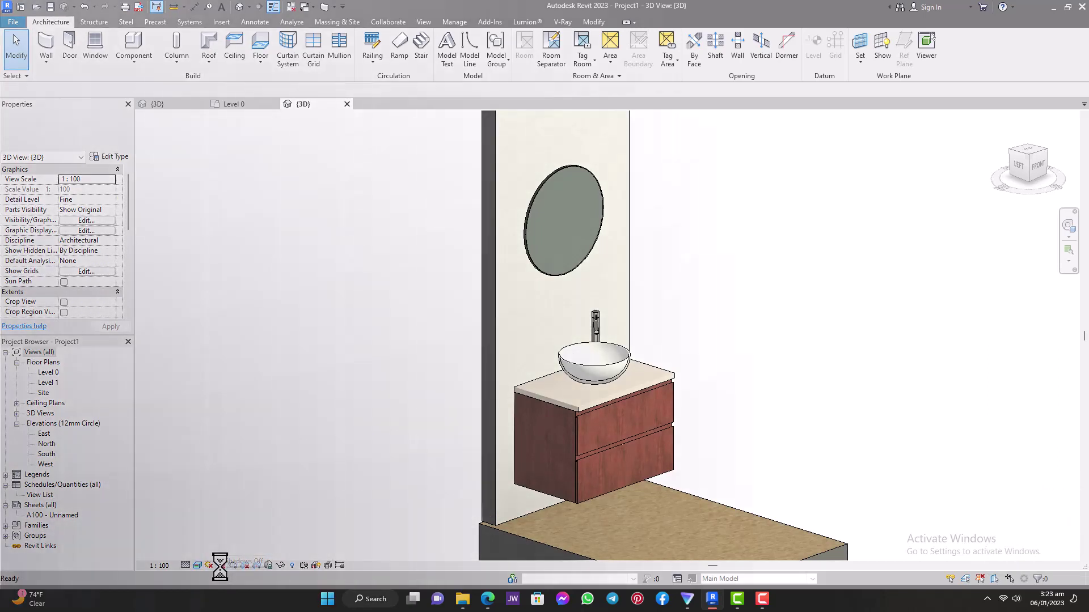